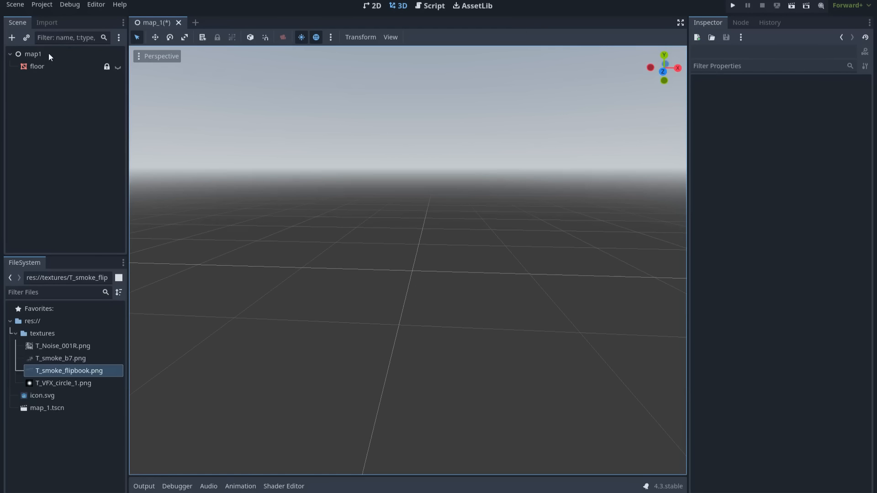
Add a GPUParticles3D node under map1 and rename it VFX_Smoke_1.
left_click(52, 56)
key("ctrl+a")
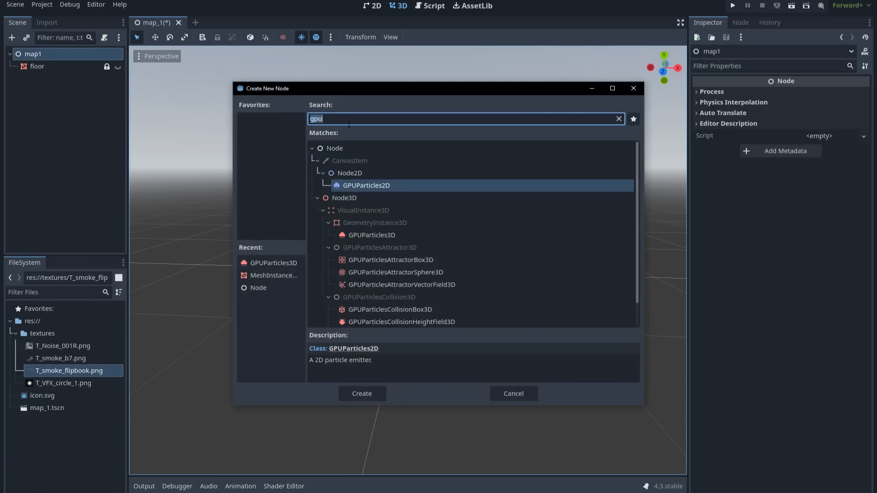
left_click(374, 236)
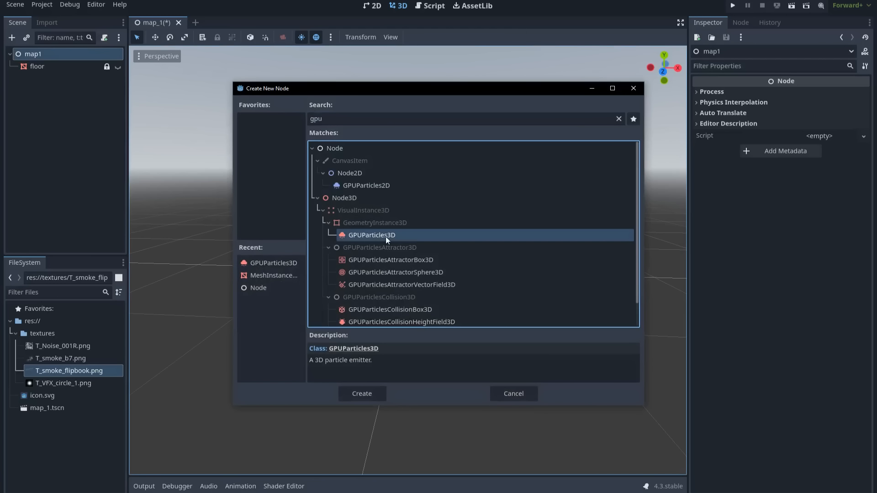
double_click(386, 237)
double_click(69, 78)
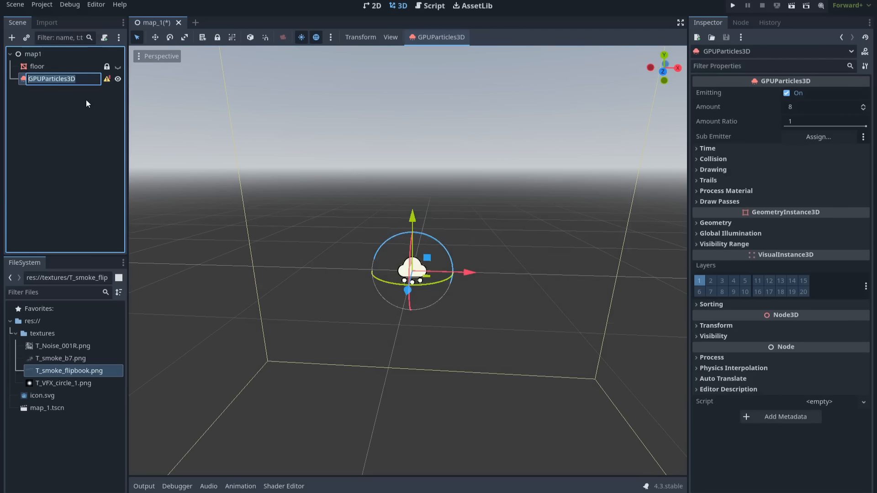
type("VFX_")
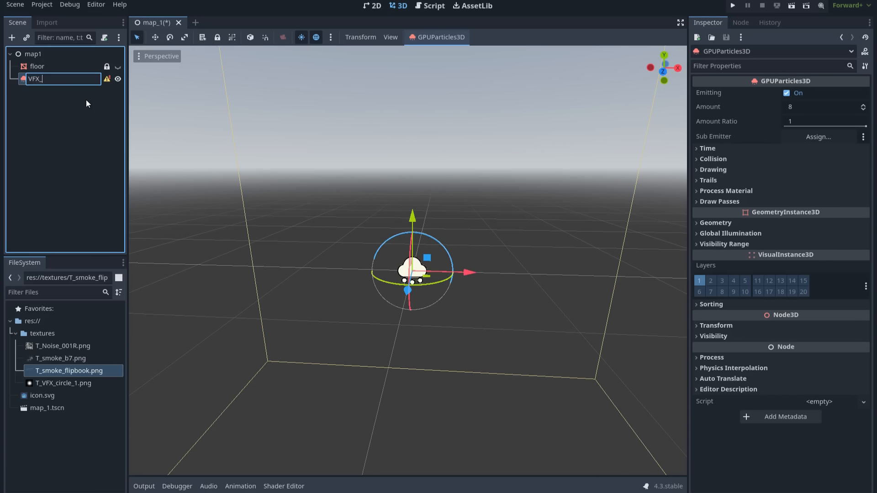
type("Smoke_1")
key("Return")
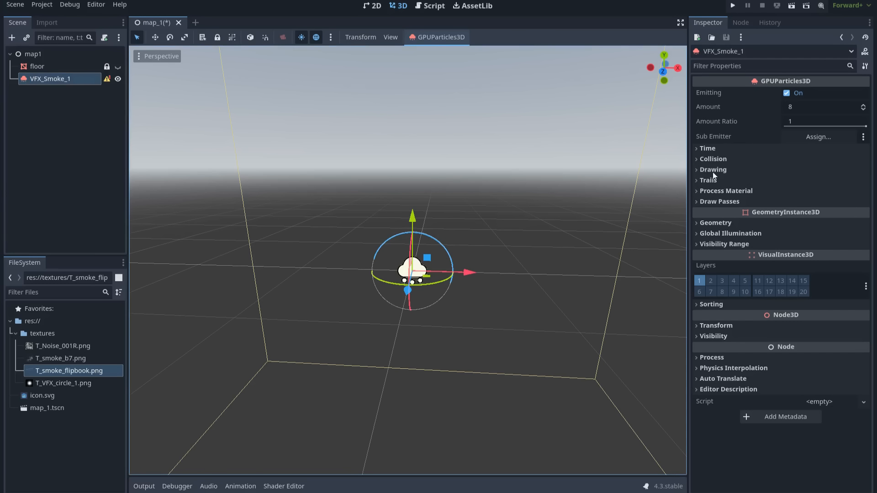
Assign a new ParticleProcessMaterial to VFX_Smoke_1 and a new QuadMesh to its draw pass 1.
left_click(730, 190)
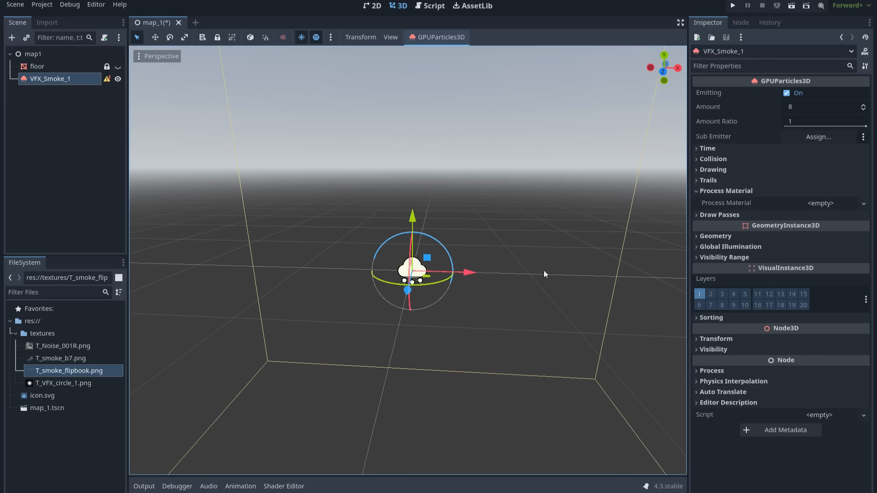
left_click(811, 205)
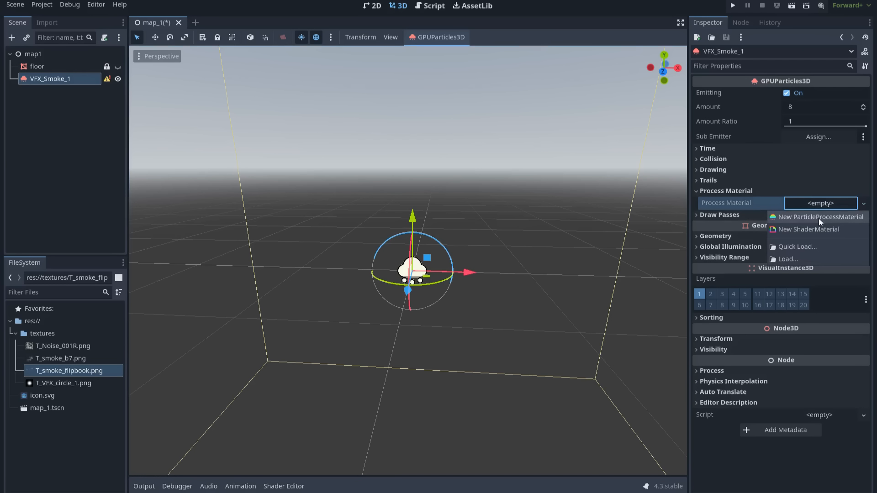
left_click(819, 219)
left_click(813, 216)
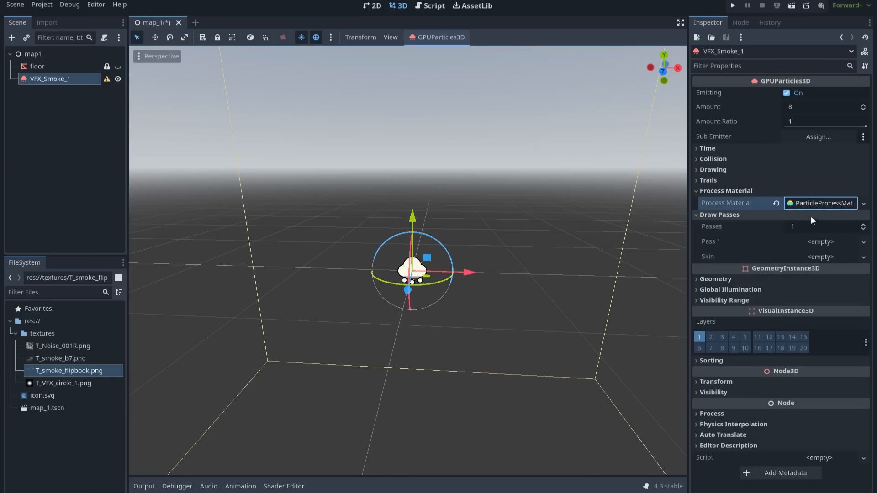
left_click(830, 242)
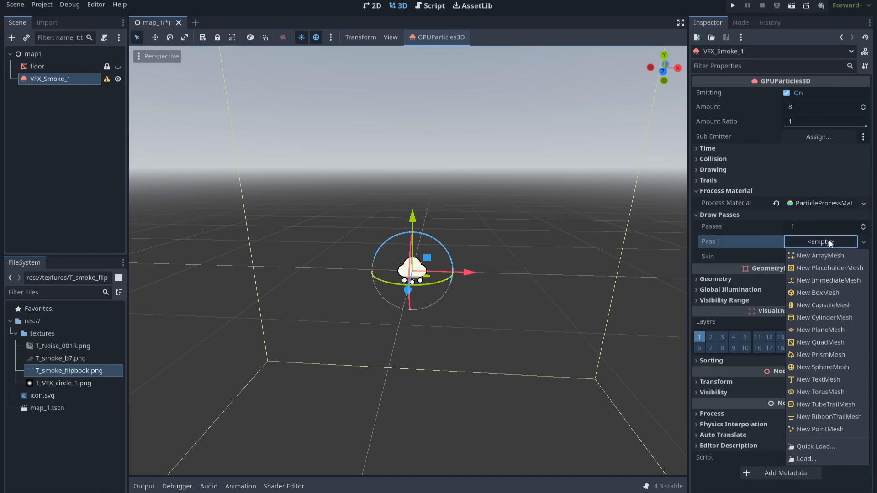
left_click(822, 344)
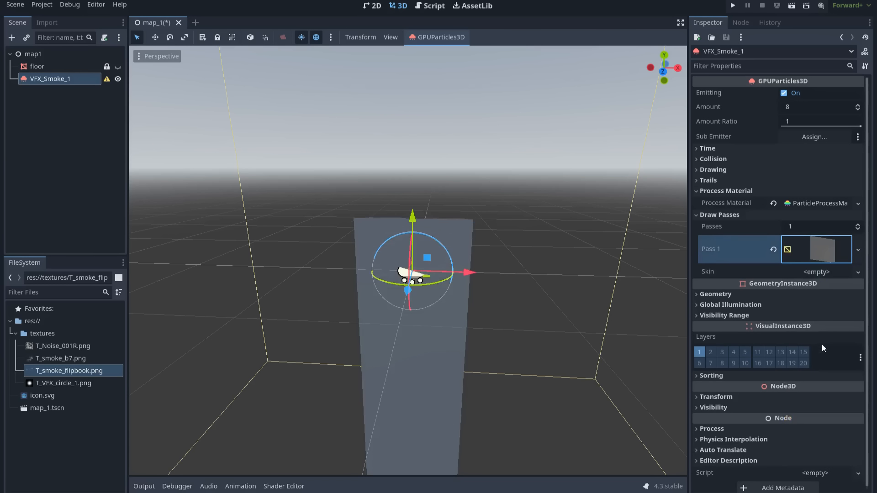
middle_click_drag(523, 276, 524, 272)
left_click_drag(426, 254, 531, 184)
key("ctrl+z")
scroll(541, 214, "up", 2)
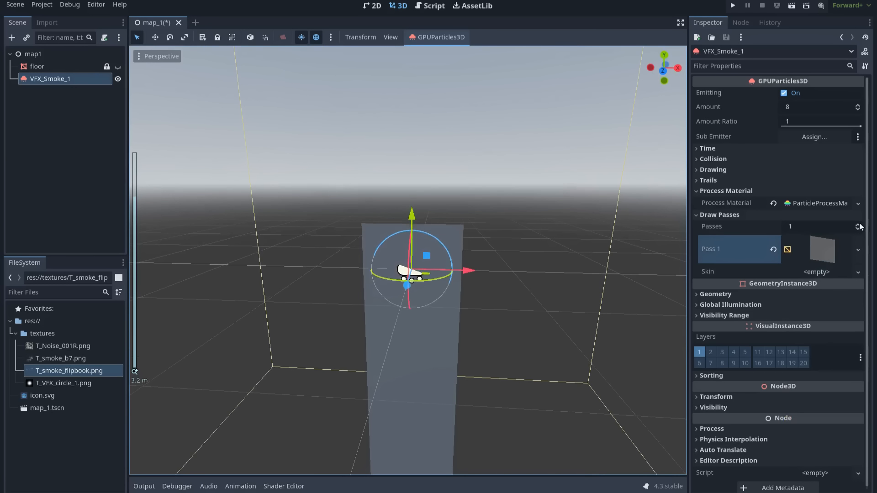
Set the Y gravity to 0 in the accelerations of the smoke's process material.
left_click(820, 203)
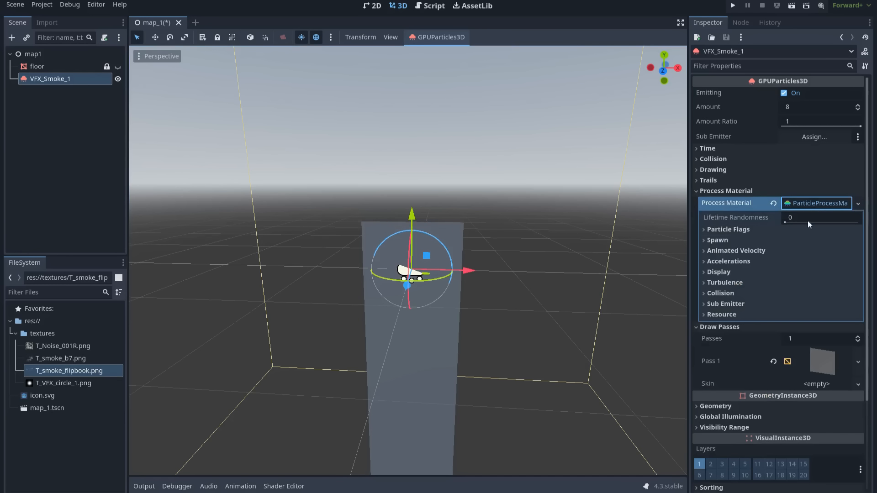
left_click(763, 262)
left_click(757, 272)
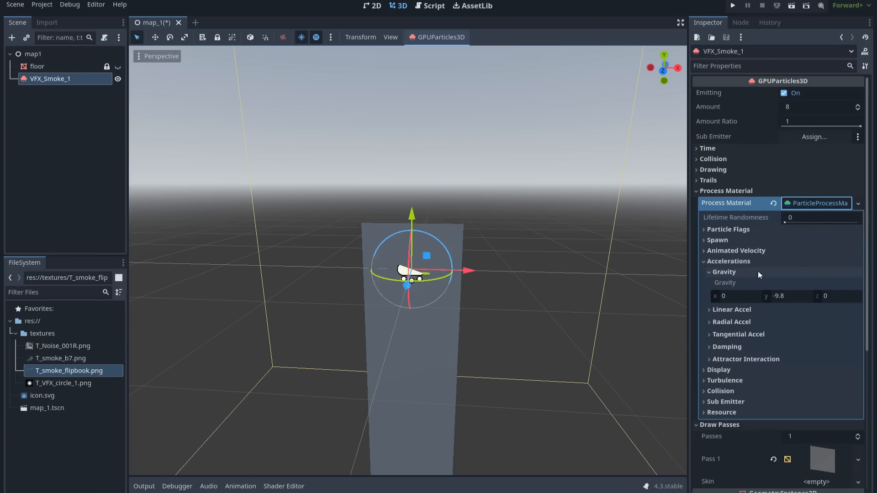
left_click(783, 297)
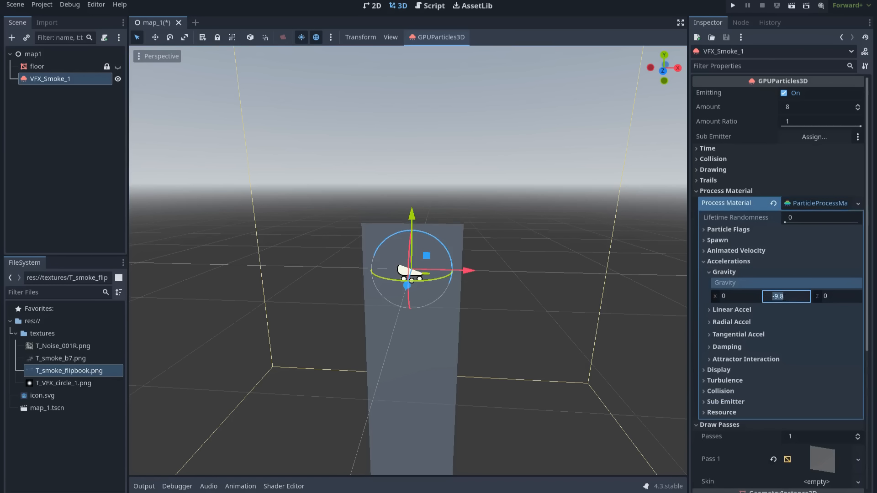
type("0")
left_click(746, 265)
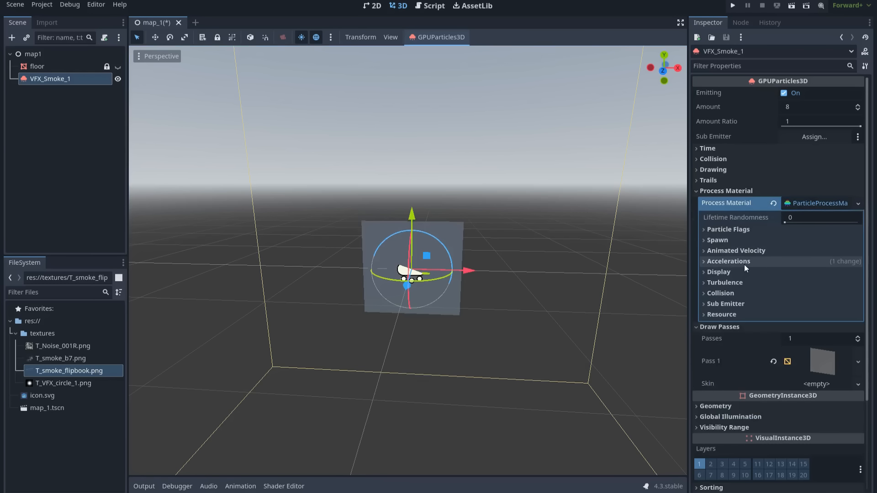
Set the particle amount of VFX_Smoke_1 to 1.
left_click(798, 107)
type("1")
key("Return")
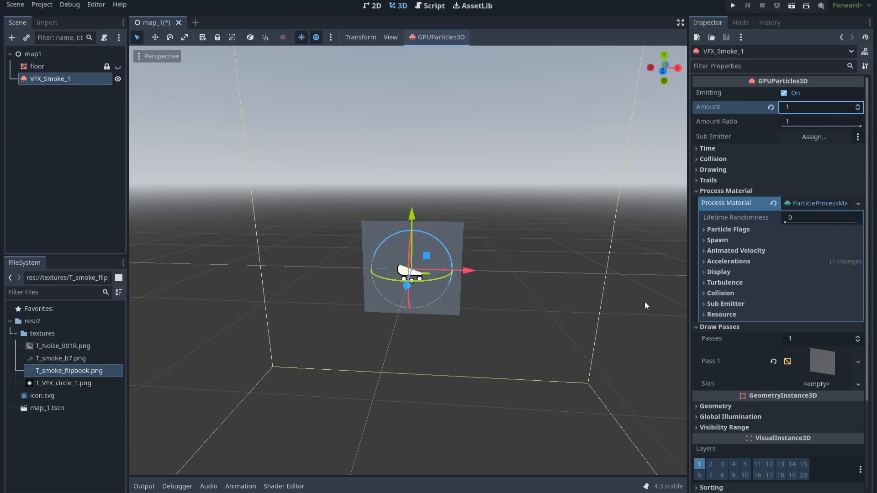
Create a new StandardMaterial3D as the geometry material override of VFX_Smoke_1 and open it for editing.
left_click(748, 415)
left_click(756, 407)
scroll(777, 320, "down", 5)
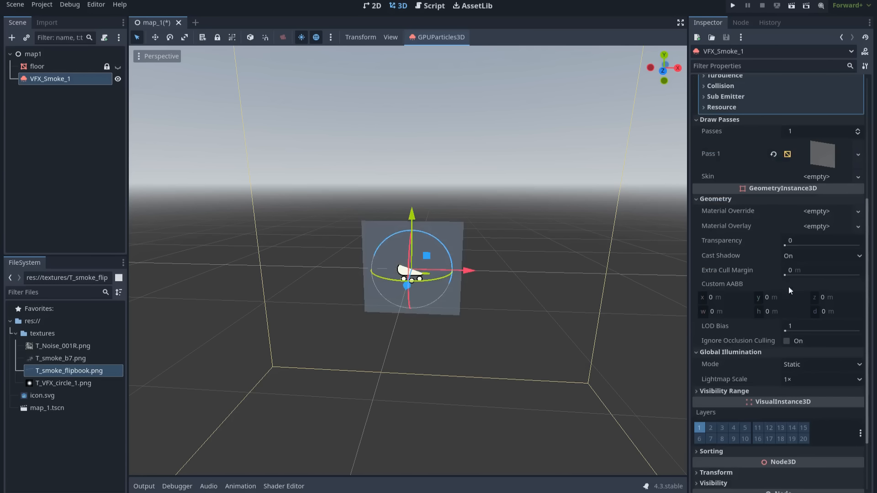
left_click(812, 210)
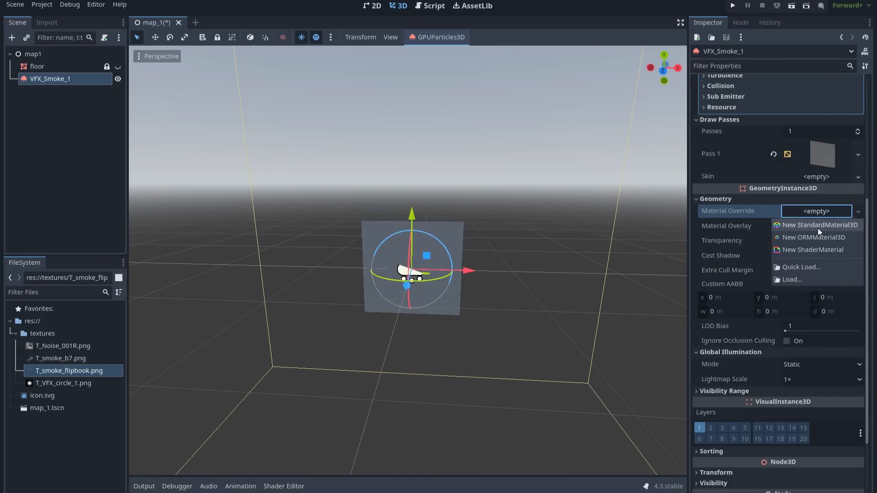
left_click(817, 229)
left_click(822, 218)
scroll(774, 285, "down", 2)
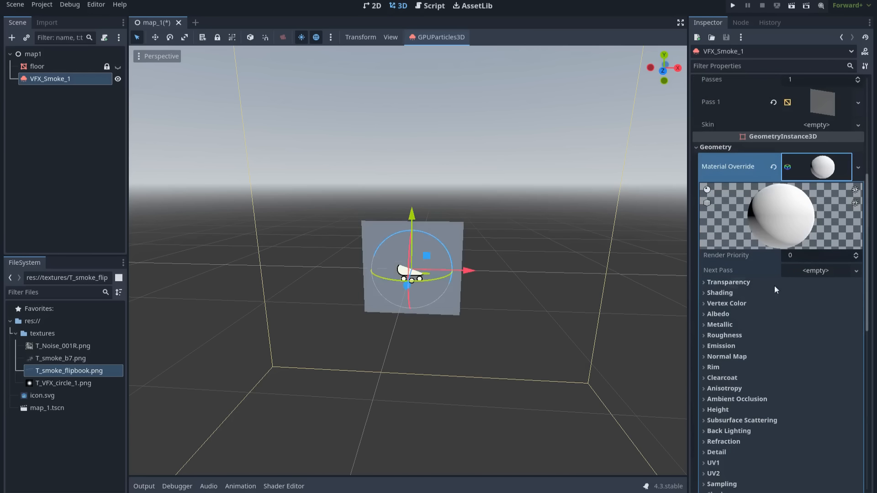
Assign T_smoke_flipbook.png as the albedo texture of the override material.
left_click(736, 315)
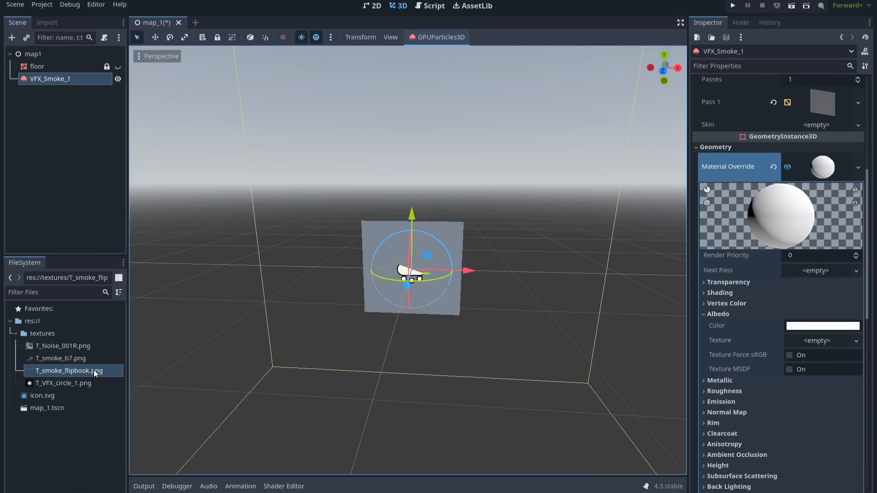
left_click_drag(95, 371, 801, 339)
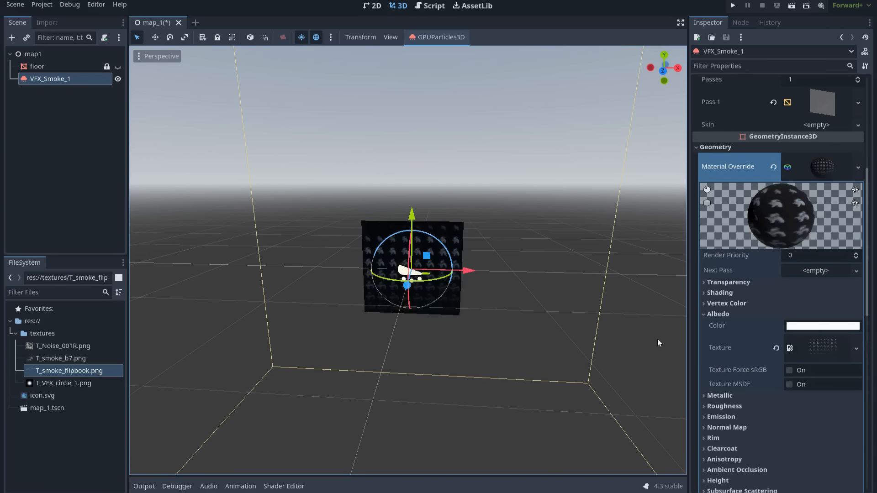
scroll(561, 330, "up", 3)
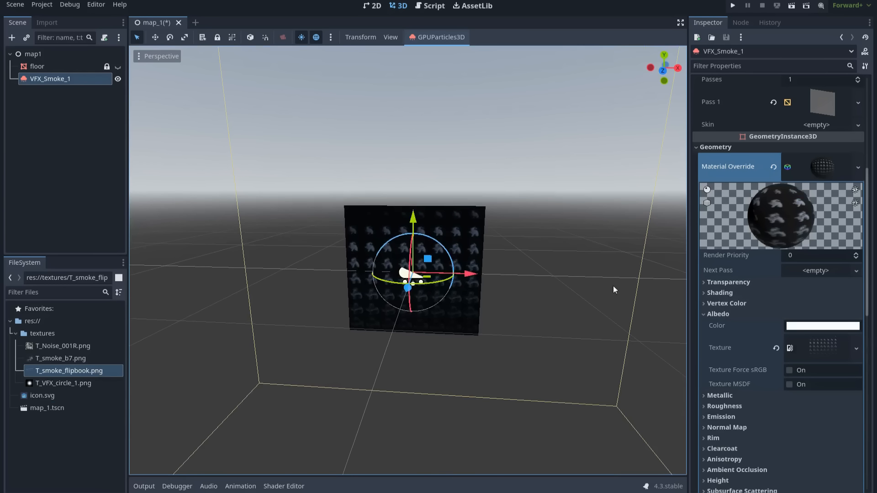
Set the transparency mode of the override material to Alpha.
left_click(736, 283)
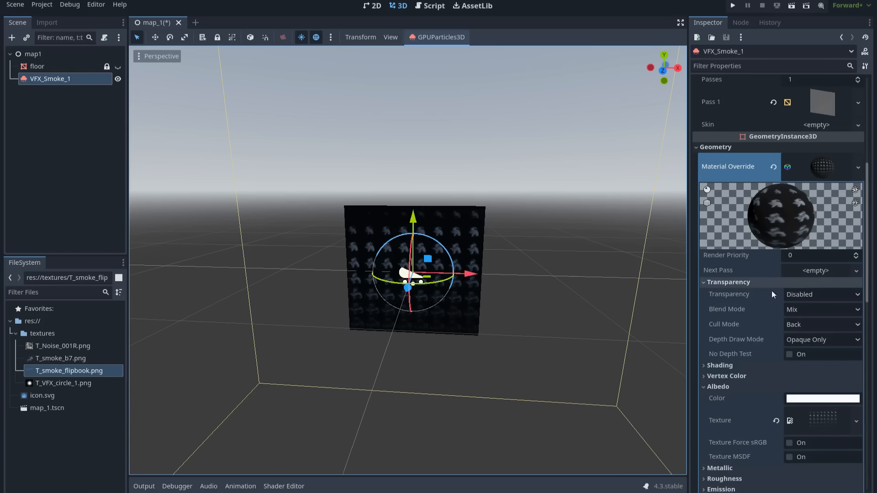
left_click(815, 295)
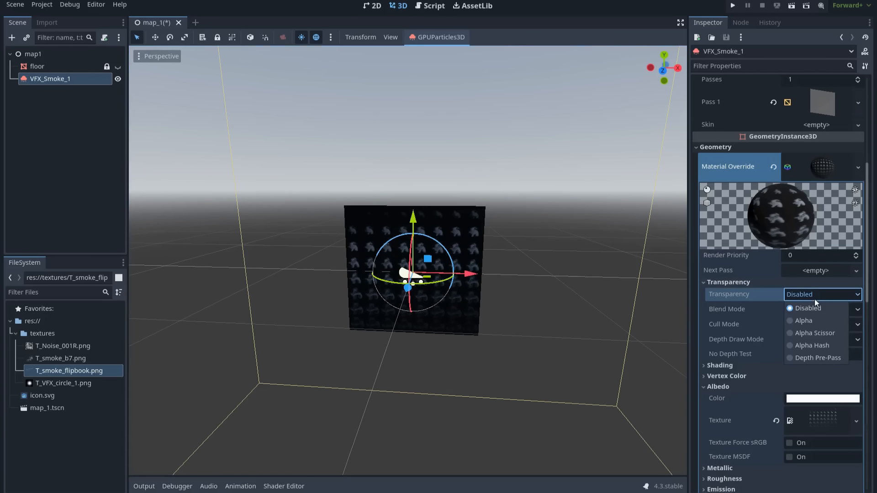
left_click(807, 322)
left_click(776, 284)
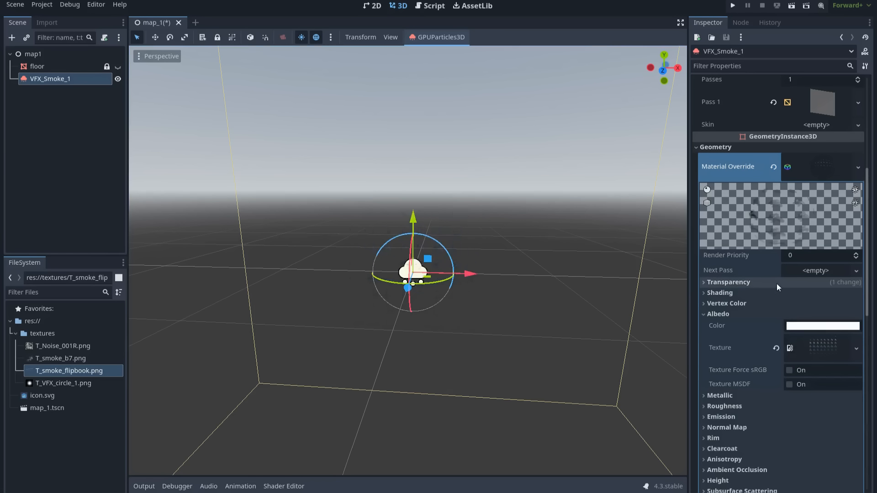
Set the material's billboard mode to Particle Billboard with Keep Scale on, and check the quad from different angles.
scroll(782, 302, "down", 4)
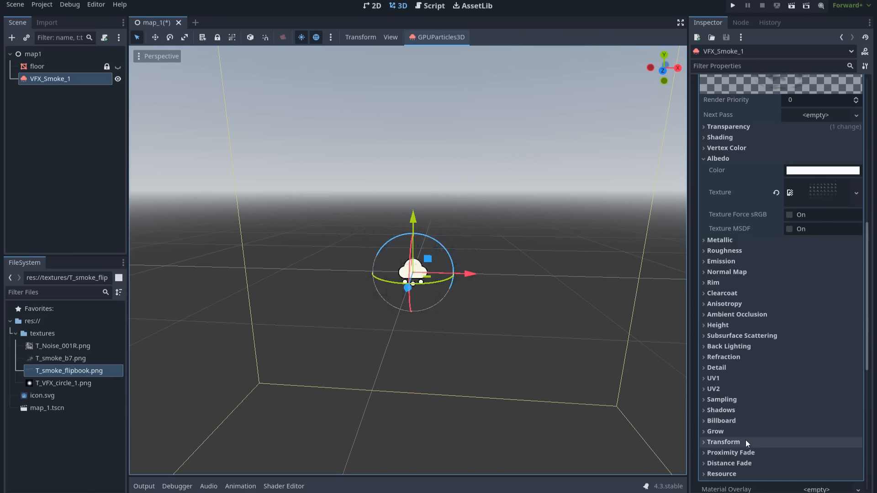
left_click(745, 424)
left_click(795, 434)
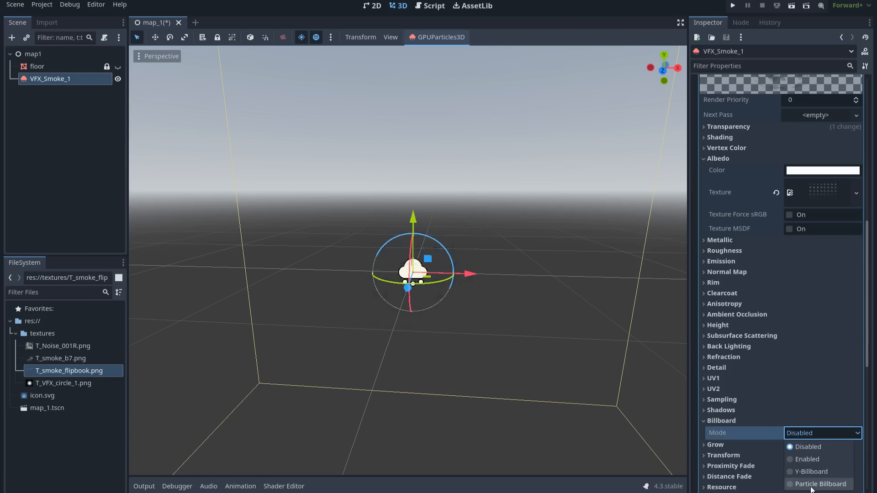
left_click(812, 489)
left_click(793, 449)
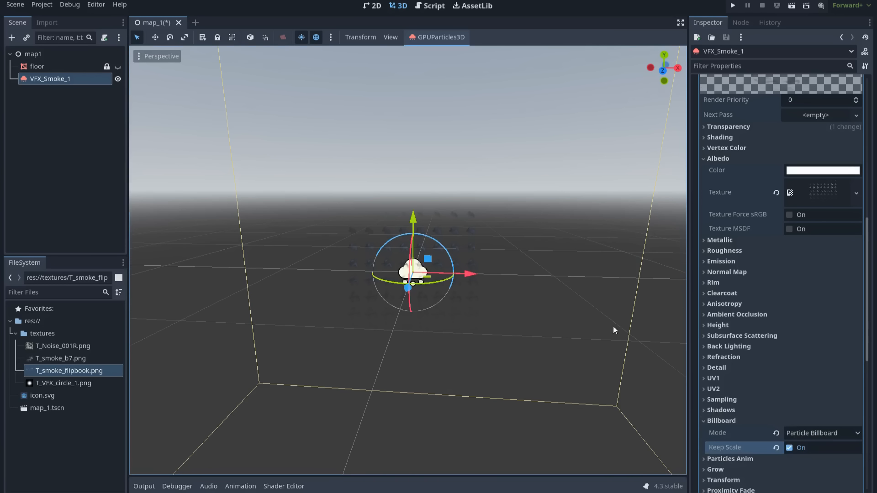
scroll(568, 306, "down", 3)
middle_click_drag(567, 306, 554, 313)
scroll(509, 292, "up", 3)
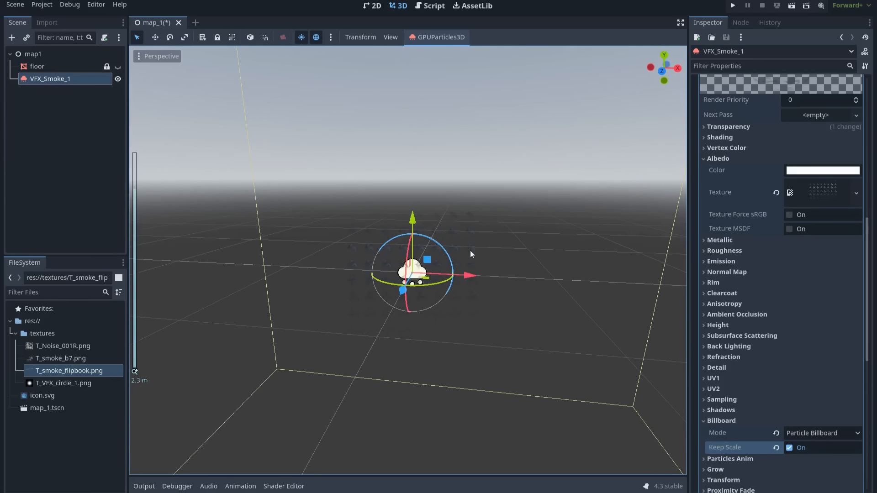
middle_click_drag(470, 303, 642, 293)
scroll(457, 348, "down", 8)
scroll(601, 303, "up", 8)
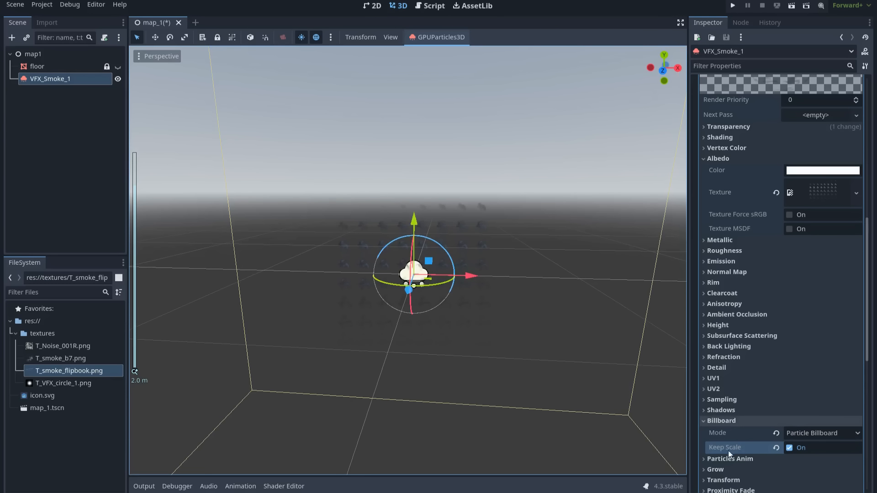
Set the material's particle animation to 8 horizontal frames and 8 vertical frames.
scroll(733, 446, "down", 2)
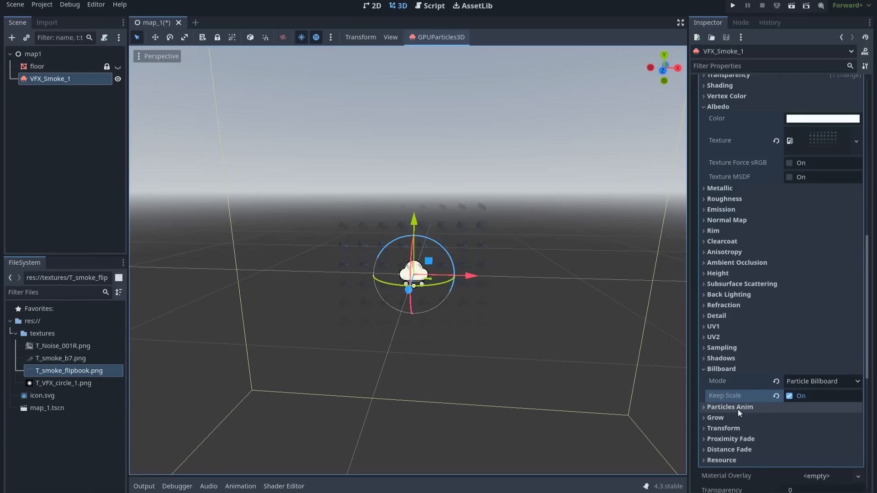
left_click(740, 407)
scroll(741, 409, "down", 2)
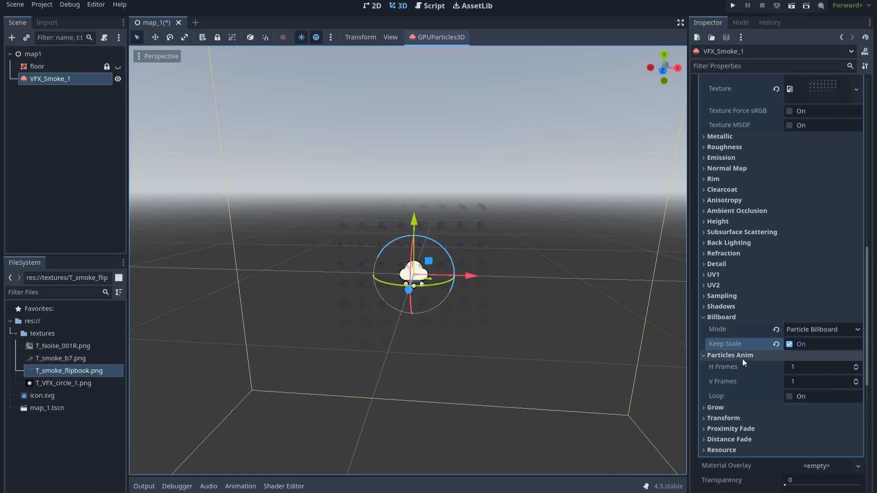
left_click(805, 368)
type("8")
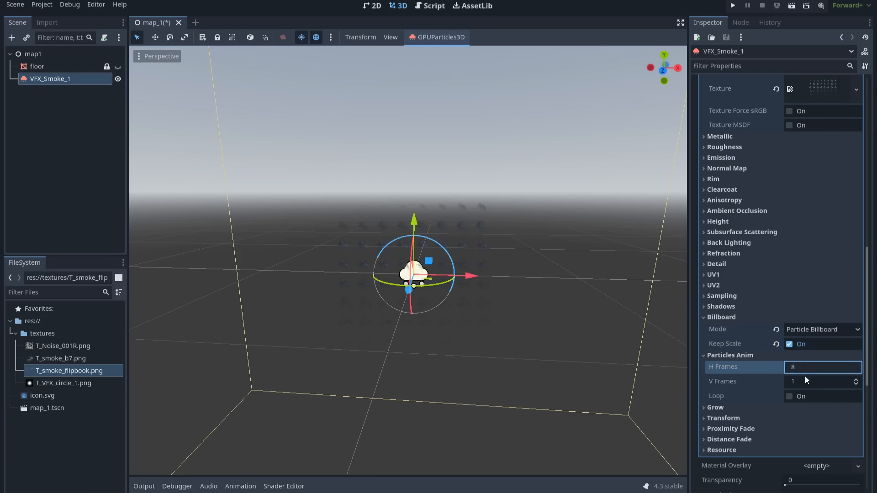
left_click(806, 379)
type("8")
key("Return")
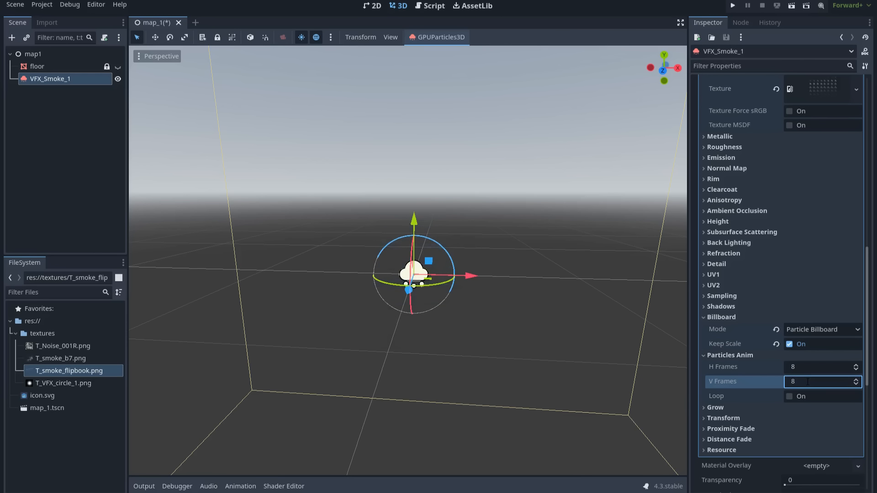
mouse_move(526, 322)
middle_mouse_down()
mouse_move(538, 323)
mouse_move(523, 322)
middle_mouse_up()
middle_click_drag(478, 284, 434, 271)
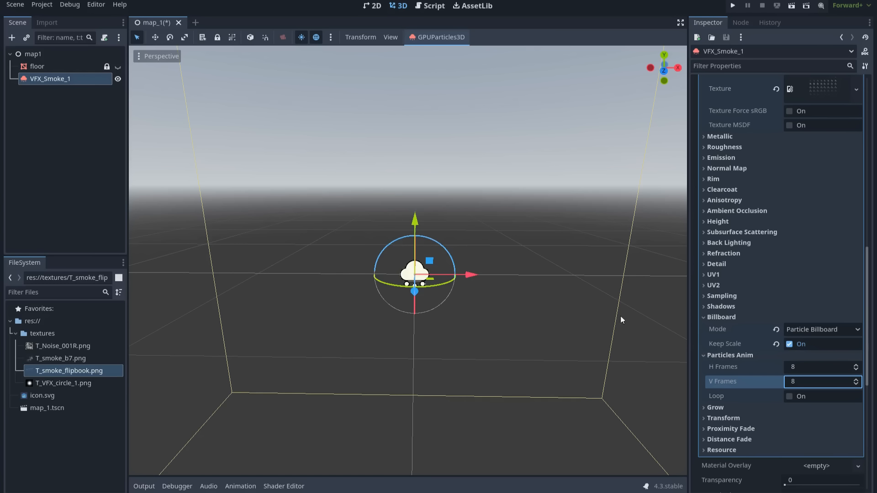
Set the process material's display animation speed to a minimum and maximum of 1.
scroll(757, 313, "up", 4)
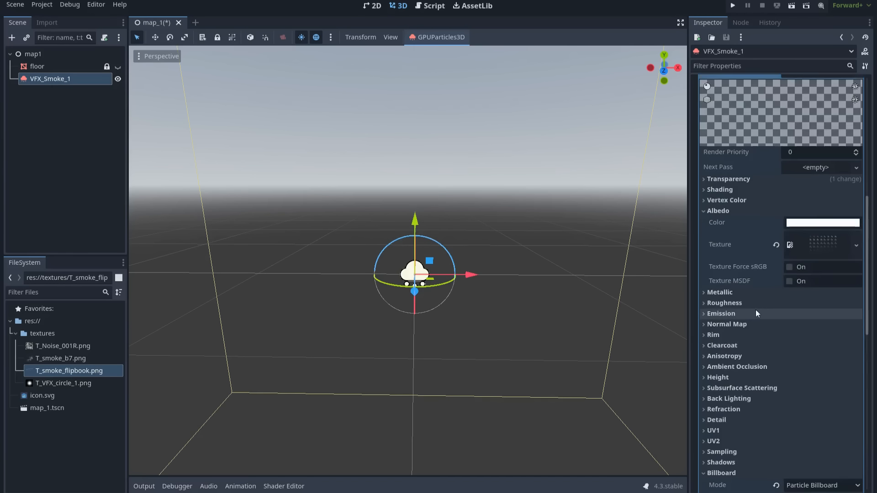
scroll(763, 307, "up", 9)
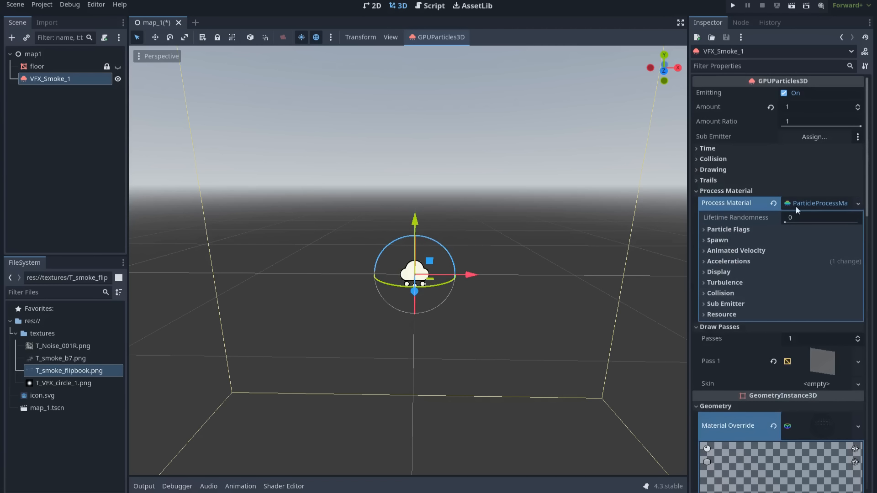
left_click(745, 275)
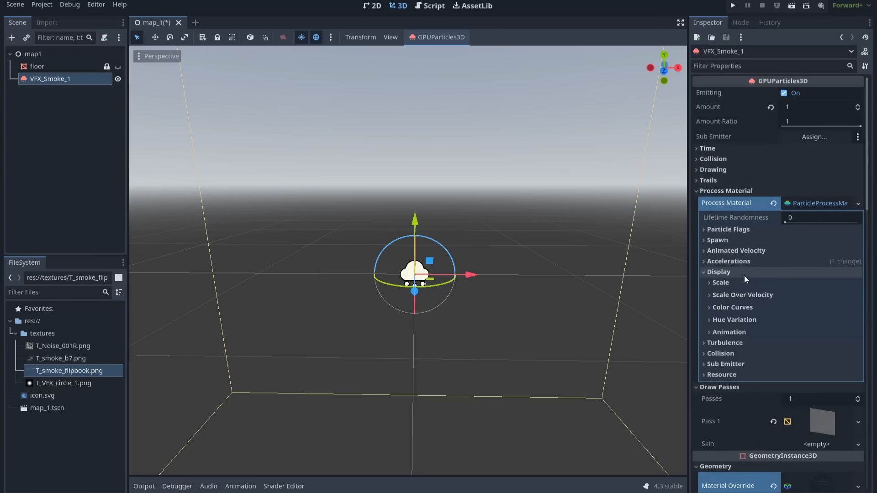
left_click(732, 335)
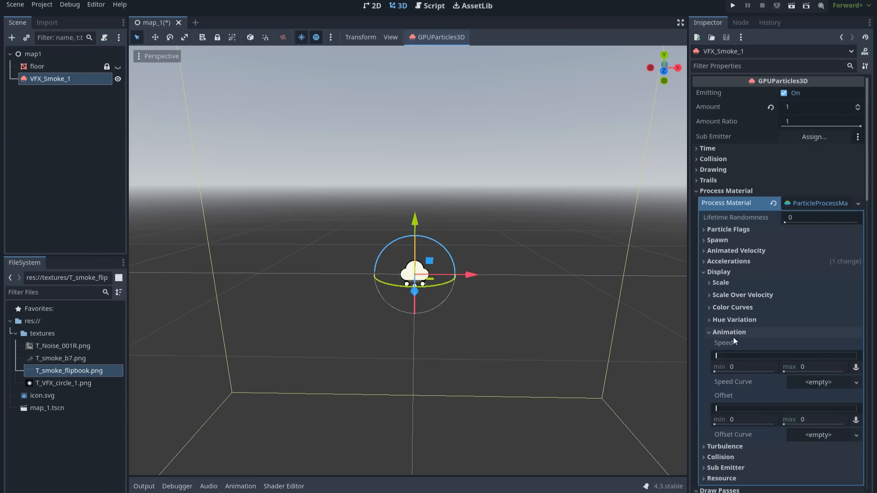
left_click(736, 368)
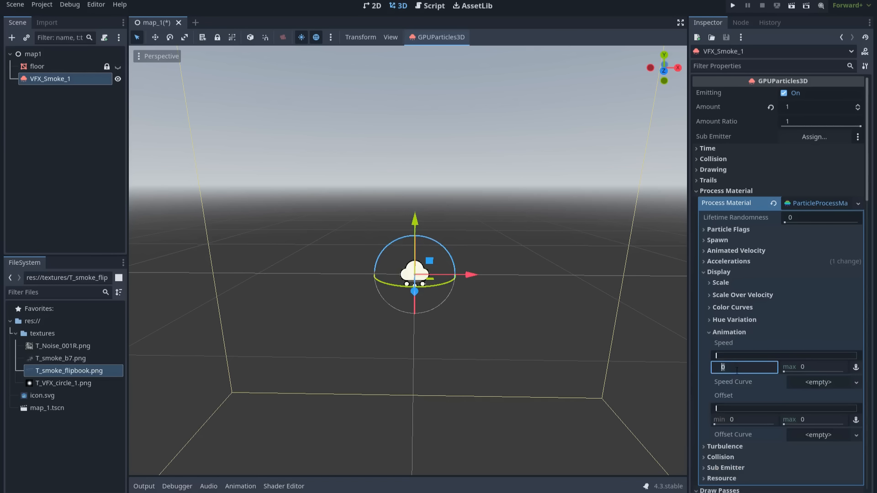
type("1")
key("Return")
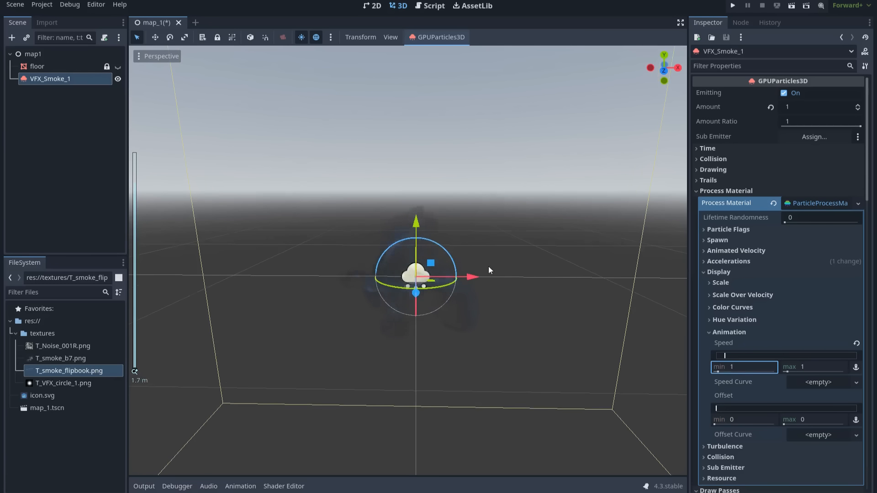
Examine the animated smoke particle in the viewport from different distances and angles.
scroll(488, 267, "up", 1)
scroll(434, 281, "down", 1)
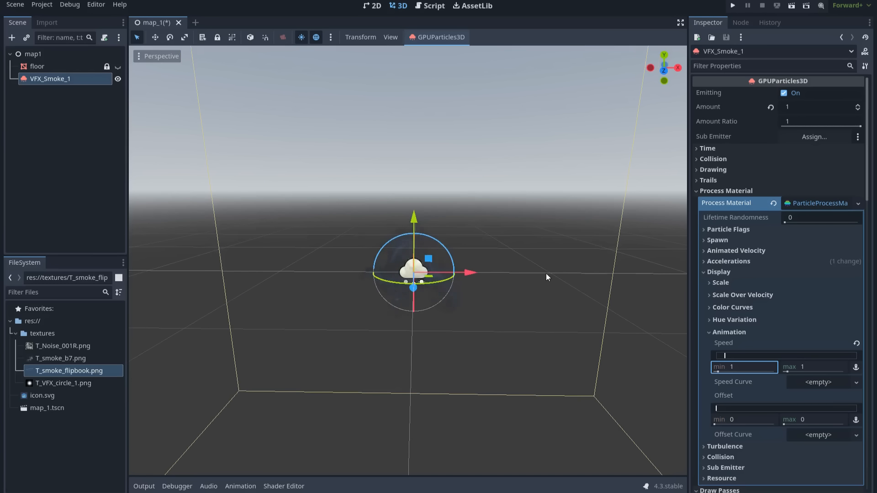
scroll(545, 256, "down", 2)
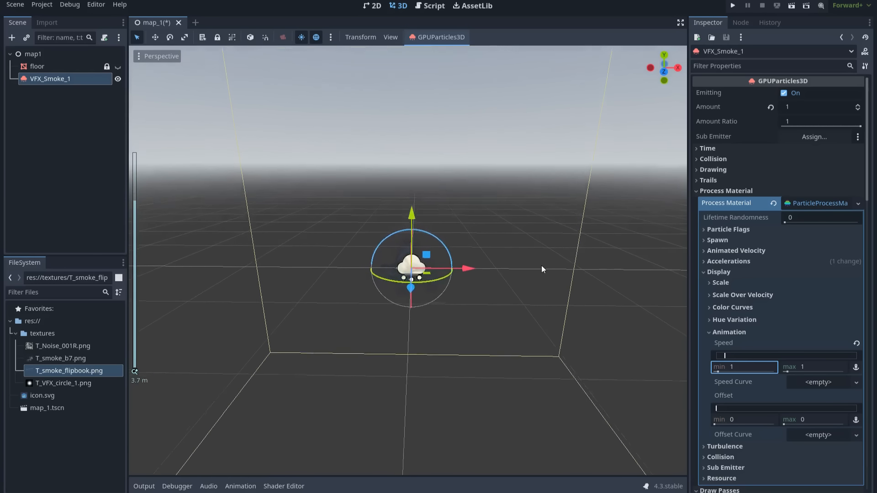
scroll(539, 249, "up", 1)
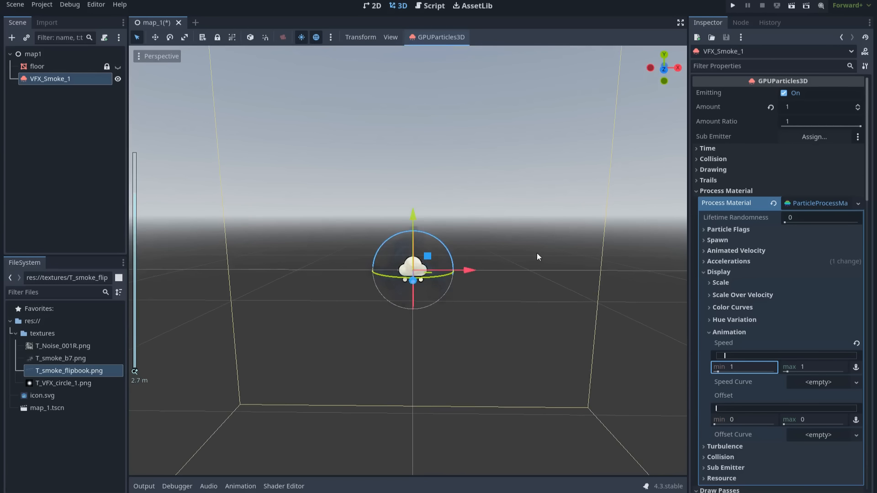
middle_click_drag(557, 251, 155, 253)
scroll(528, 278, "down", 2)
scroll(445, 273, "up", 8)
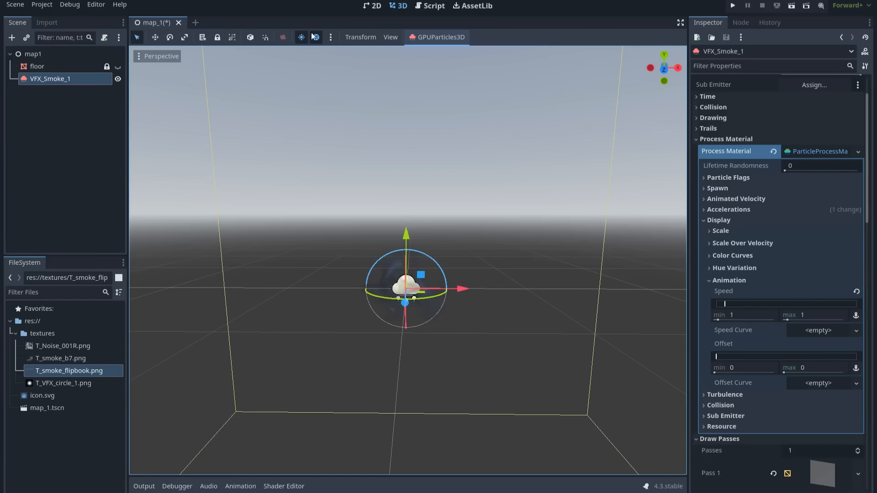
Set the preview sun's angular altitude to 90 and its azimuth to -21.4.
left_click(331, 38)
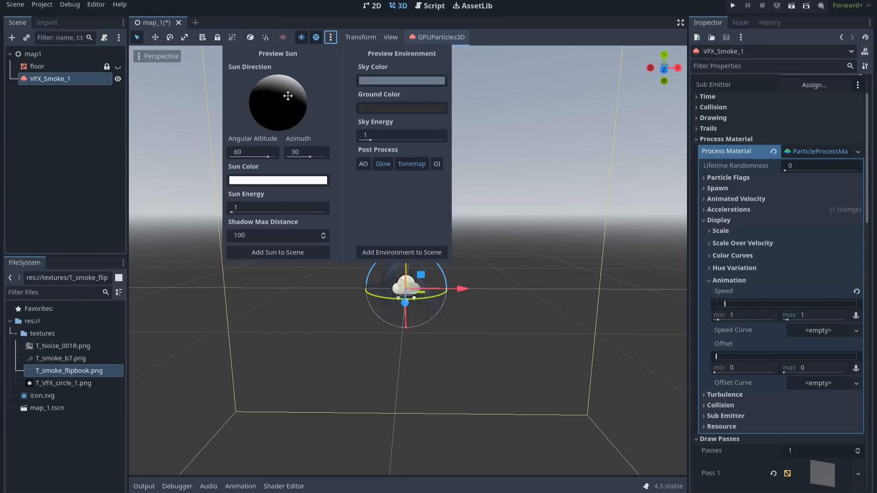
mouse_move(268, 155)
left_mouse_down()
mouse_move(249, 156)
mouse_move(328, 153)
mouse_move(271, 156)
left_mouse_up()
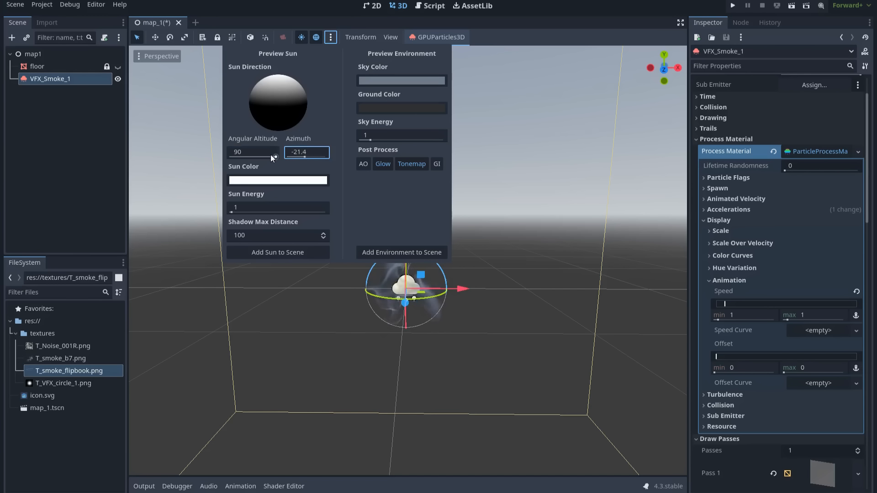
left_click(642, 198)
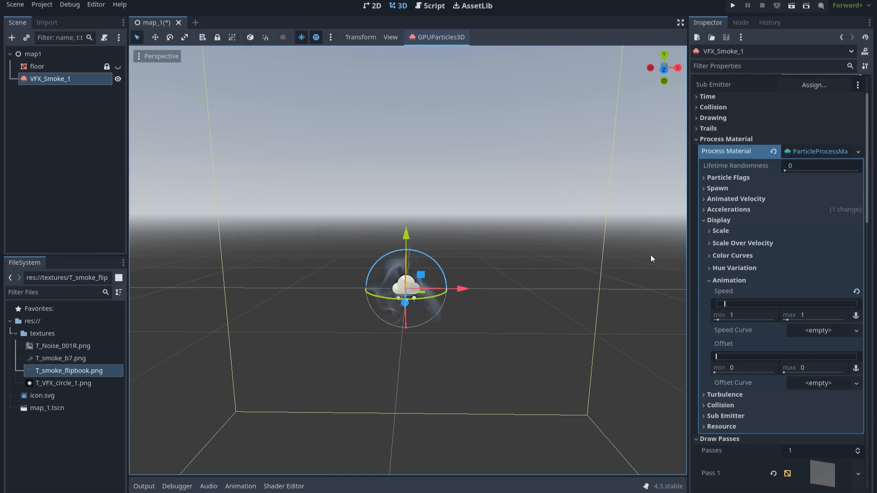
Try the Unshaded shading mode on the override material and return it to Per-Pixel.
scroll(731, 261, "down", 10)
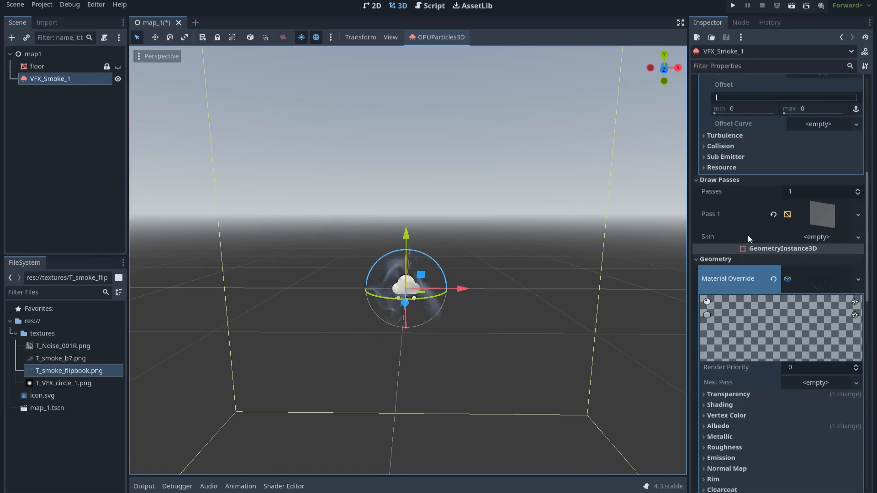
left_click(733, 301)
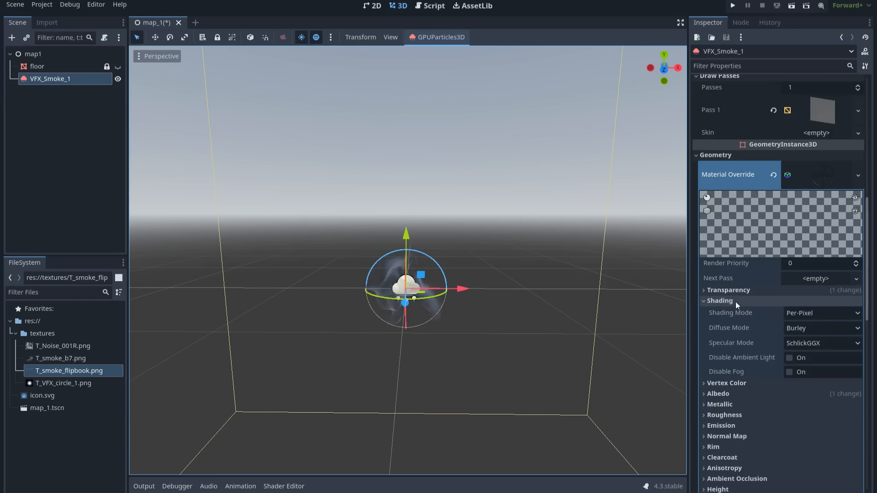
left_click(802, 313)
left_click(812, 328)
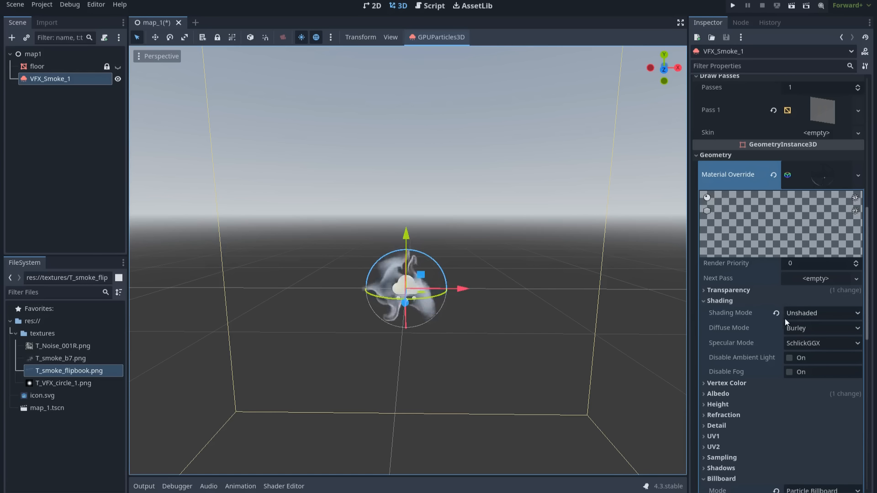
left_click(802, 317)
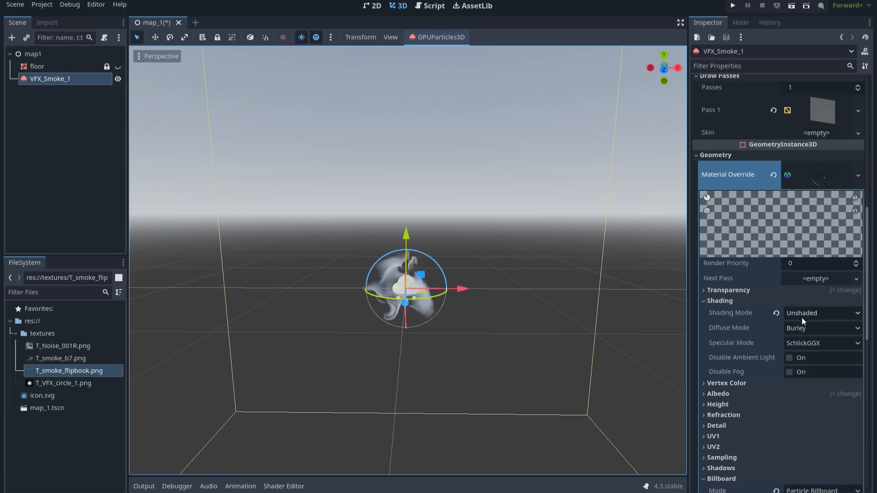
left_click(801, 333)
left_click(742, 303)
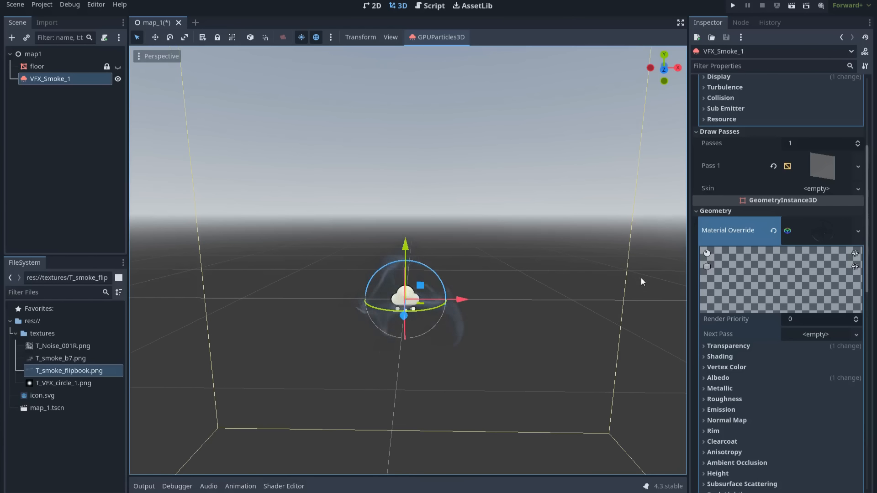
Set the process material's emission shape to Sphere with a radius of 0.1.
scroll(776, 283, "up", 5)
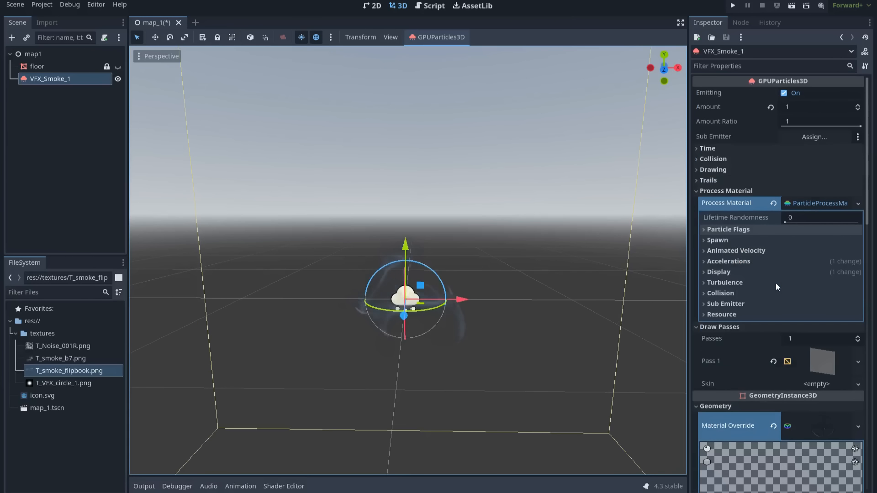
left_click(752, 241)
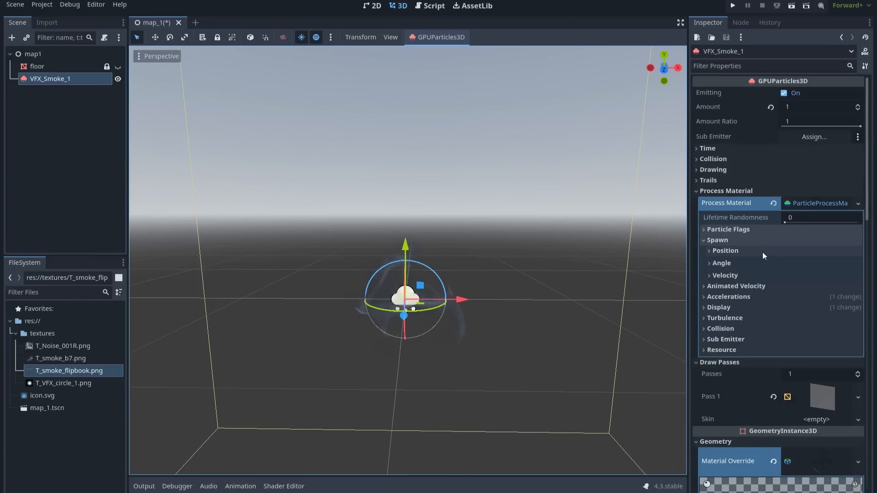
left_click(763, 251)
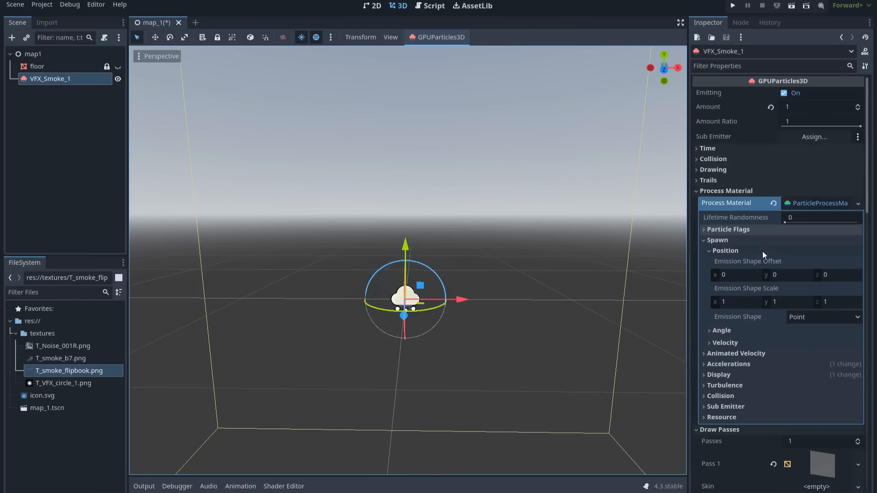
left_click(809, 317)
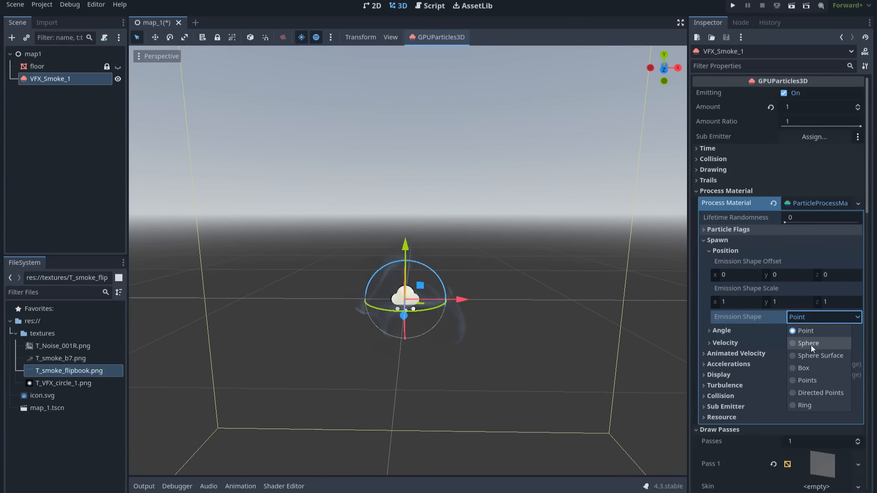
left_click(811, 344)
left_click(808, 332)
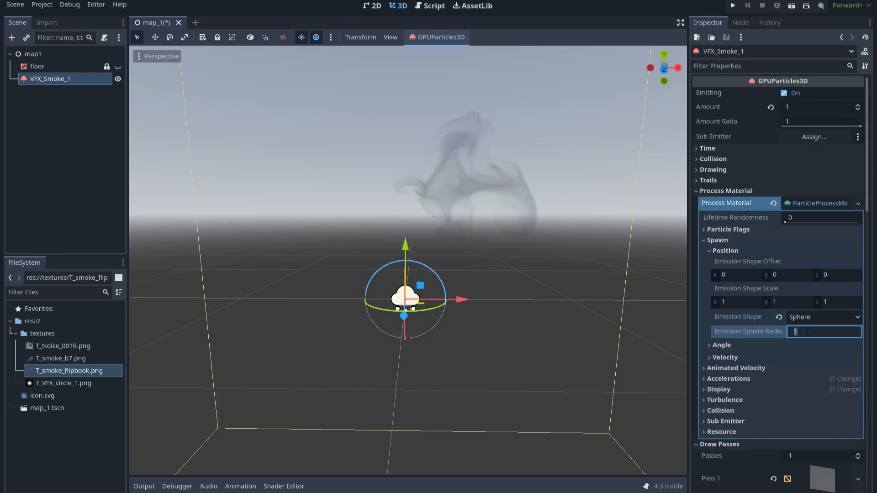
type(".")
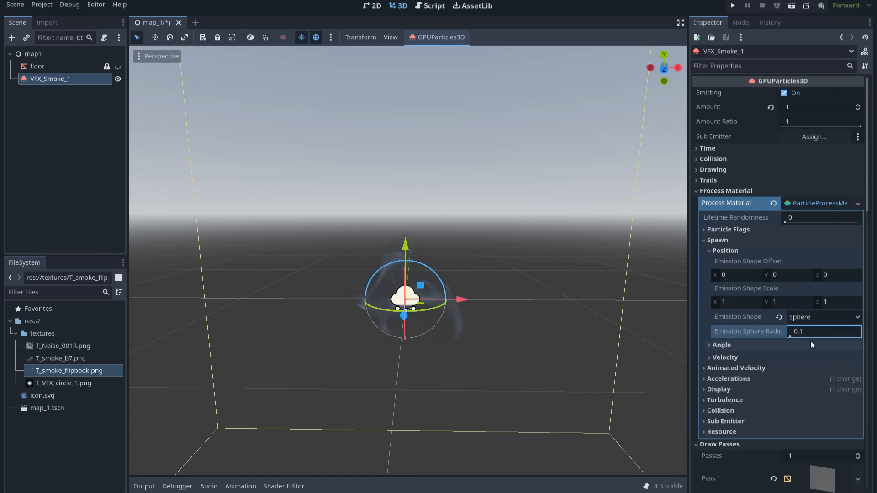
Enable the Rotate Y particle flag and set the spawn angle range from -180° to 180°.
left_click(749, 230)
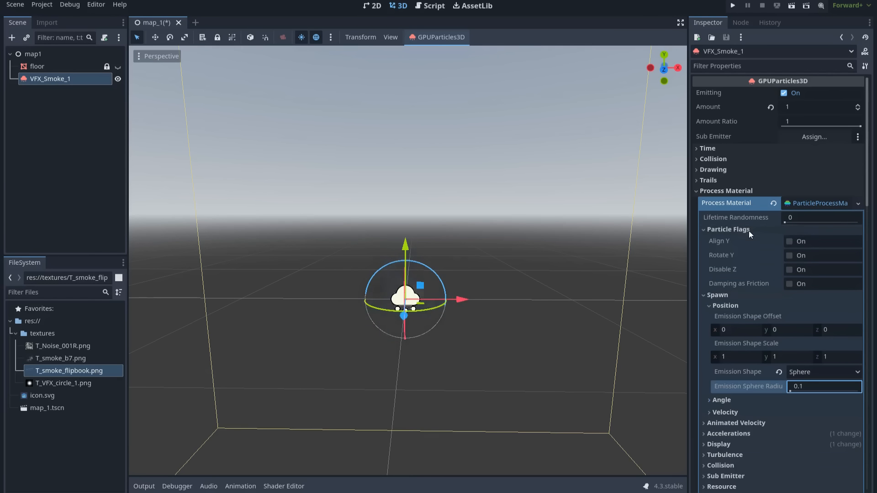
left_click(789, 256)
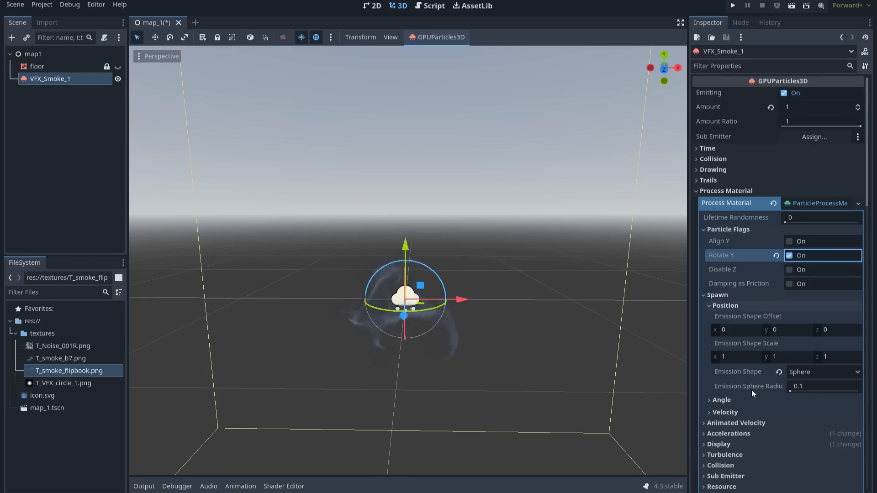
scroll(761, 332, "down", 2)
left_click(733, 350)
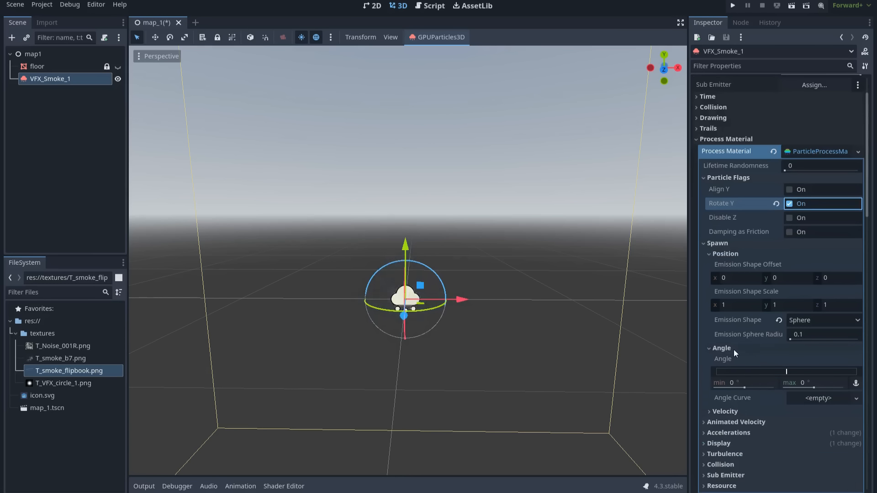
left_click(756, 381)
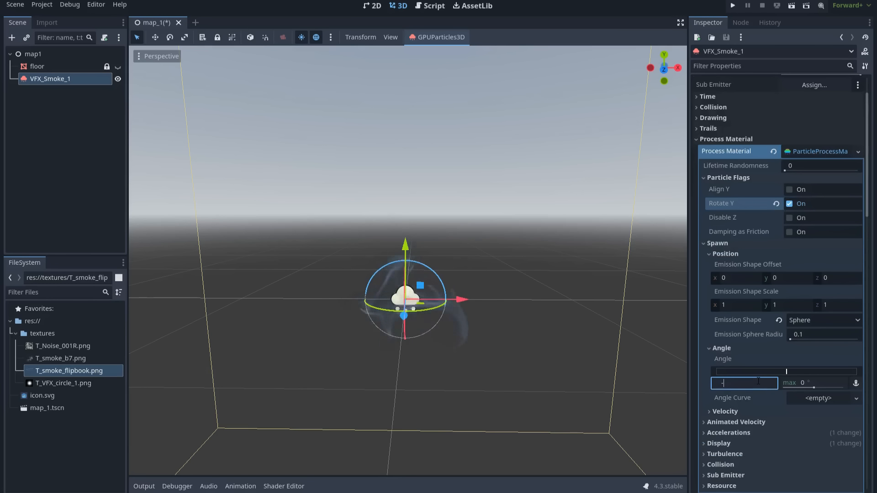
type("-180")
key("Return")
left_click(804, 382)
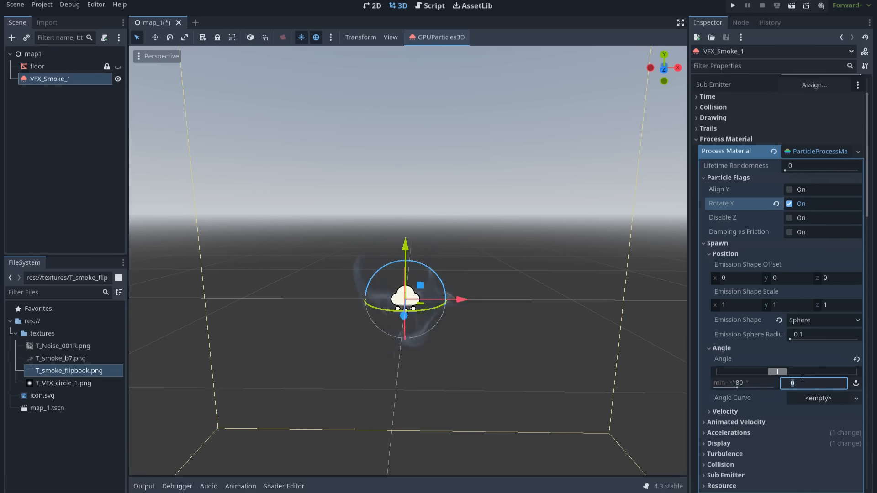
type("180")
key("Return")
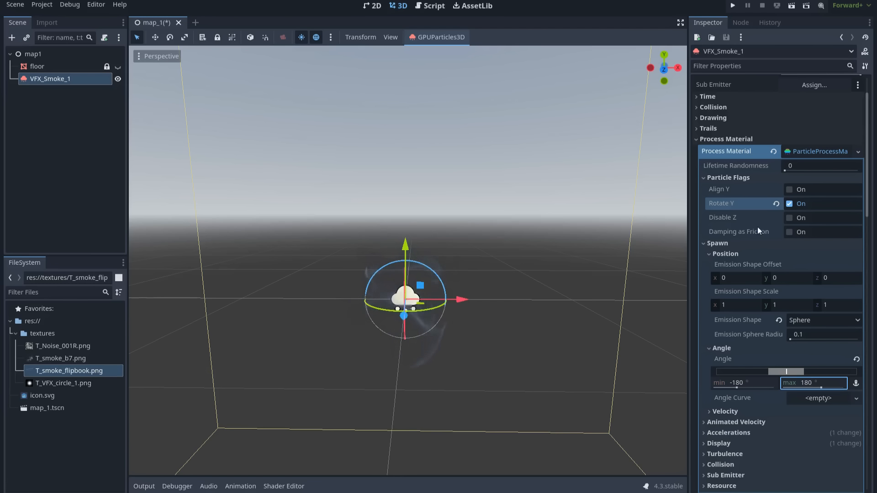
Set the amount of particles emitted by VFX_Smoke_1 to 20.
scroll(759, 225, "up", 1)
left_click(803, 107)
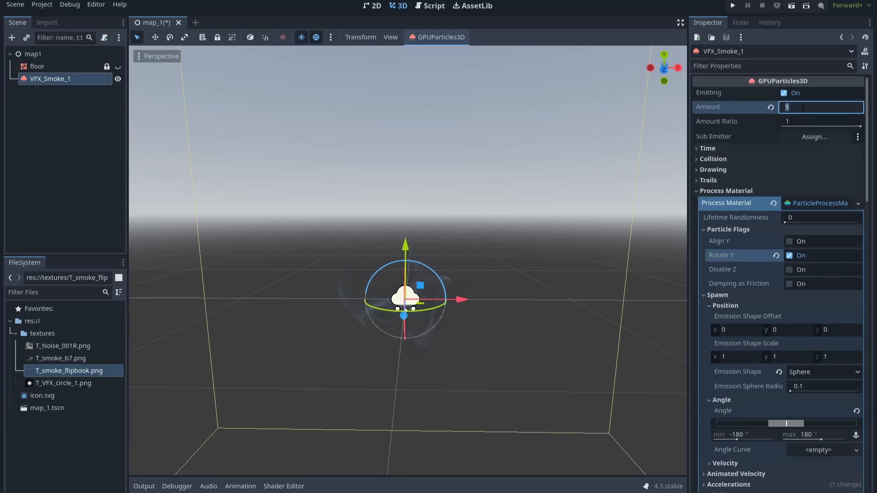
type("20")
key("Return")
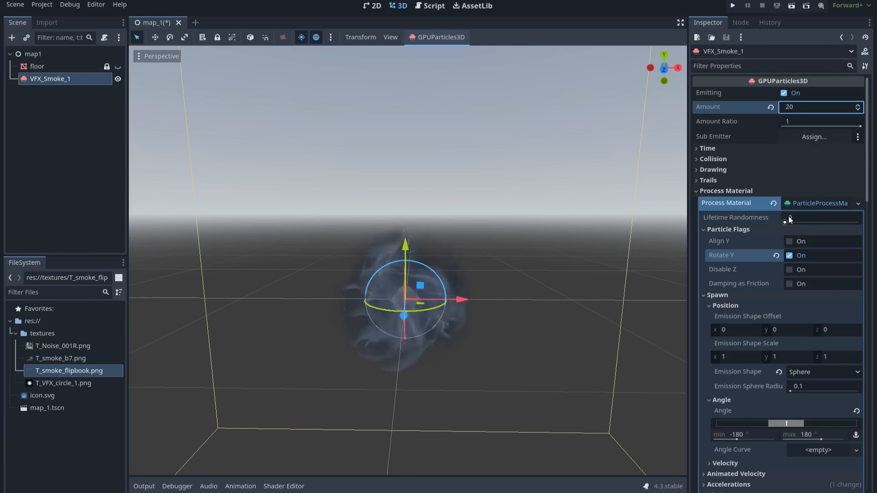
Set the particle lifetime to 2 s and the fixed frame rate to 60 FPS.
left_click(749, 149)
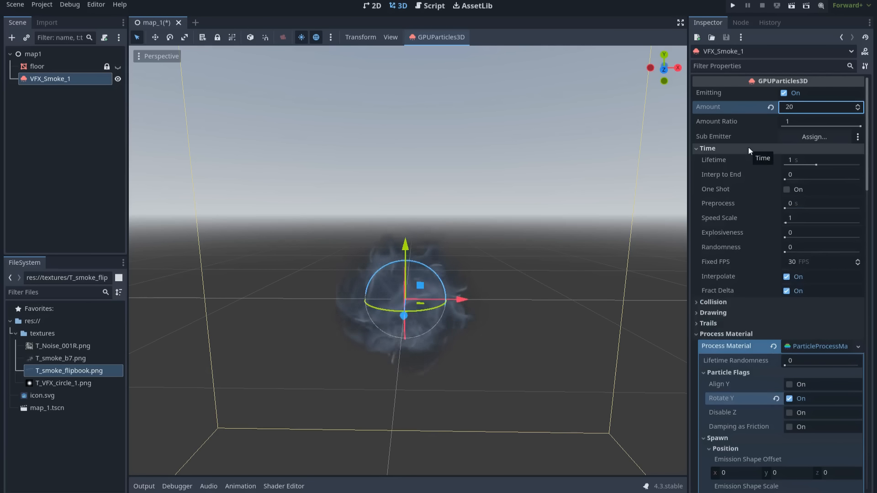
left_click(804, 160)
type("2")
key("Return")
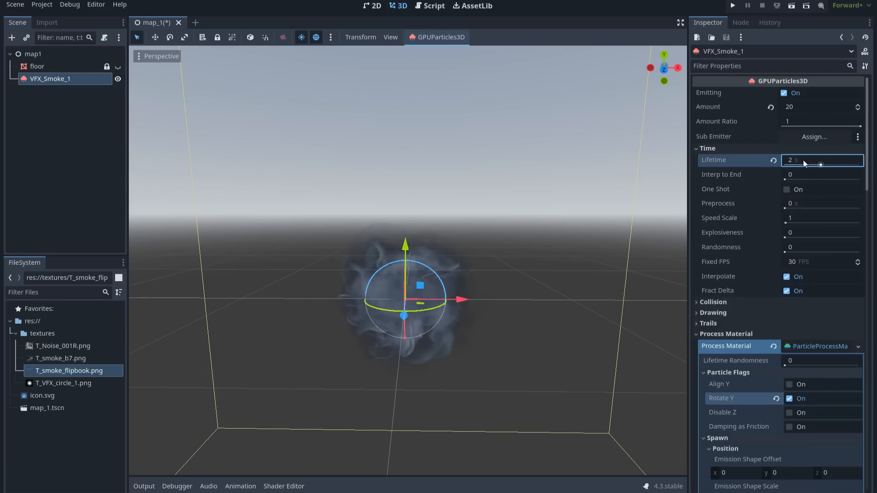
left_click(808, 261)
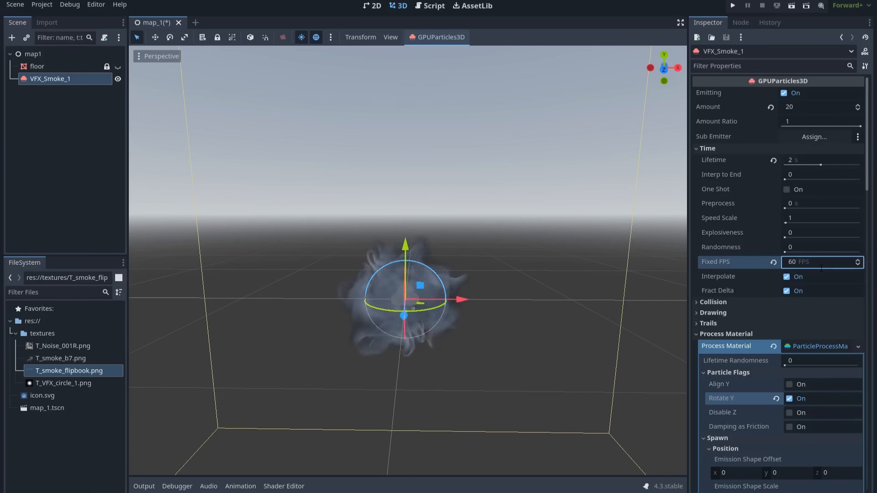
Set the particles' spawn velocity direction to X 0, Y 1, Z 0 in the process material.
scroll(824, 243, "down", 5)
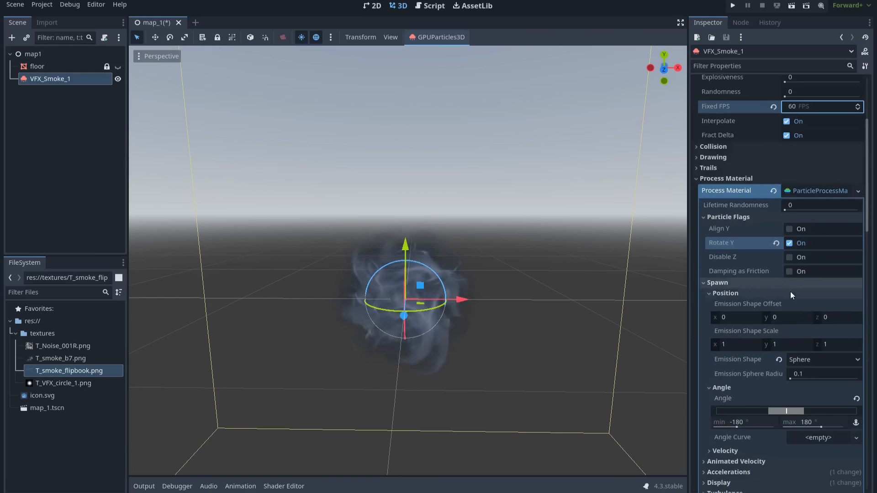
left_click(758, 348)
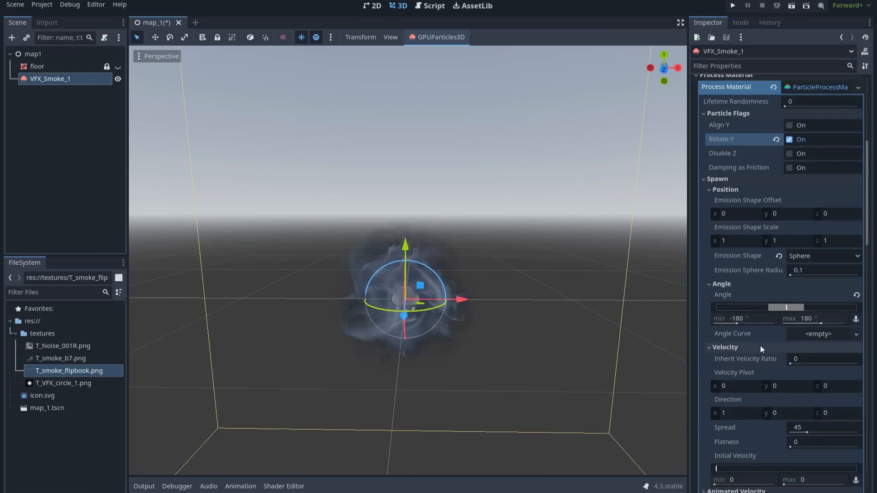
scroll(760, 347, "down", 2)
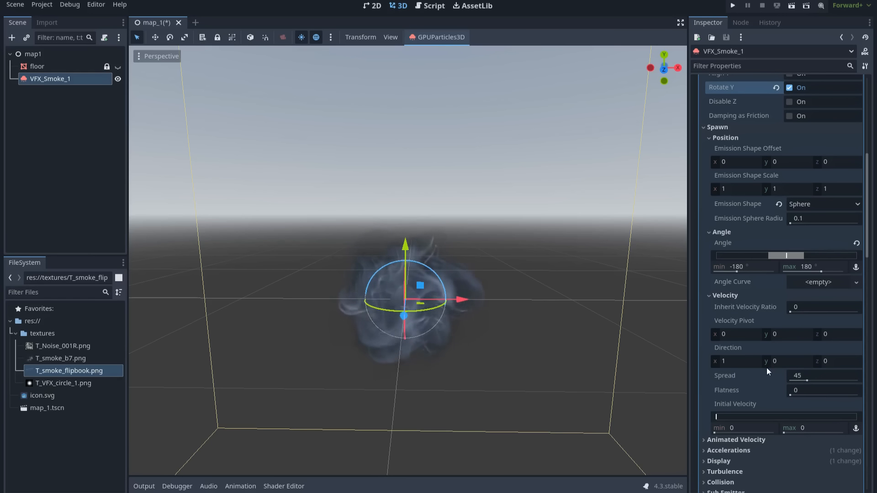
left_click(742, 366)
type("0")
left_click(786, 362)
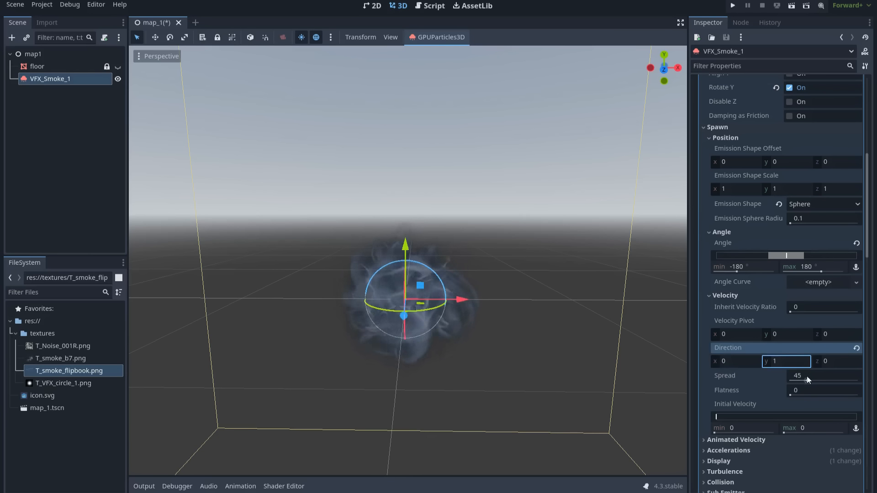
Set the velocity spread to 0 and the initial velocity range from 1.8 to 2.3.
left_click_drag(807, 377, 791, 381)
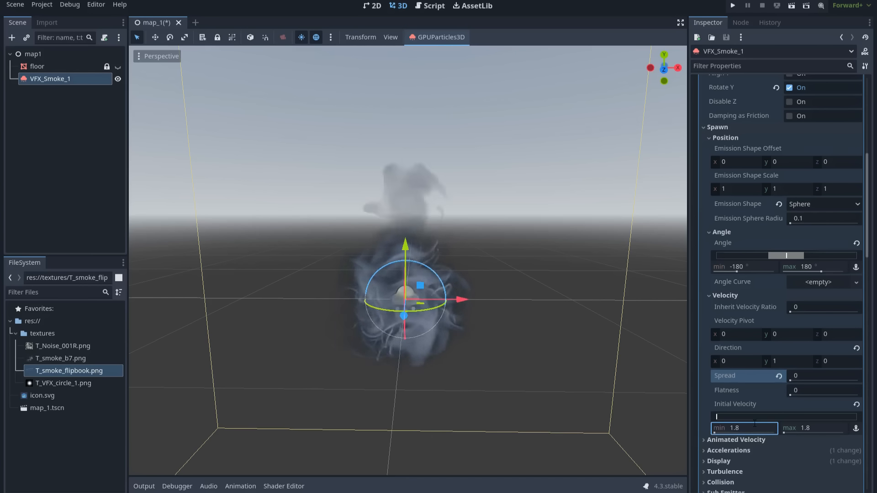
left_click(811, 428)
type("2.3")
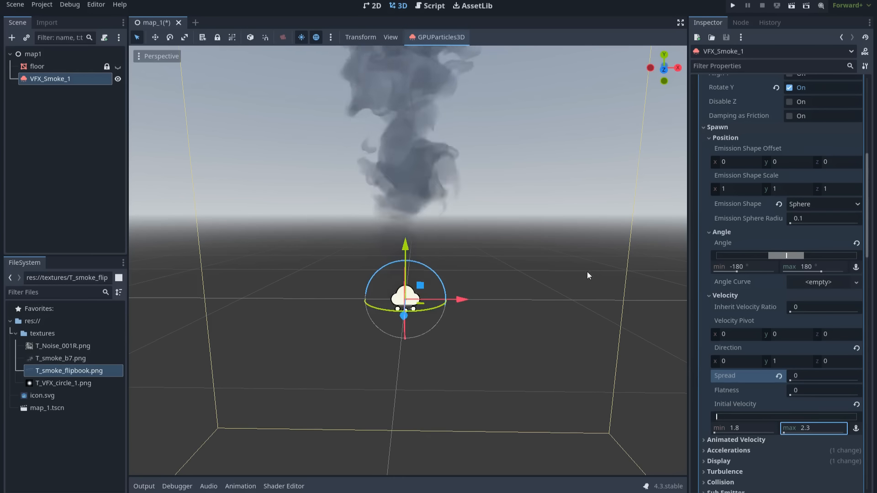
Set the angular velocity range of the particles from -50 to 50.
scroll(585, 270, "down", 4)
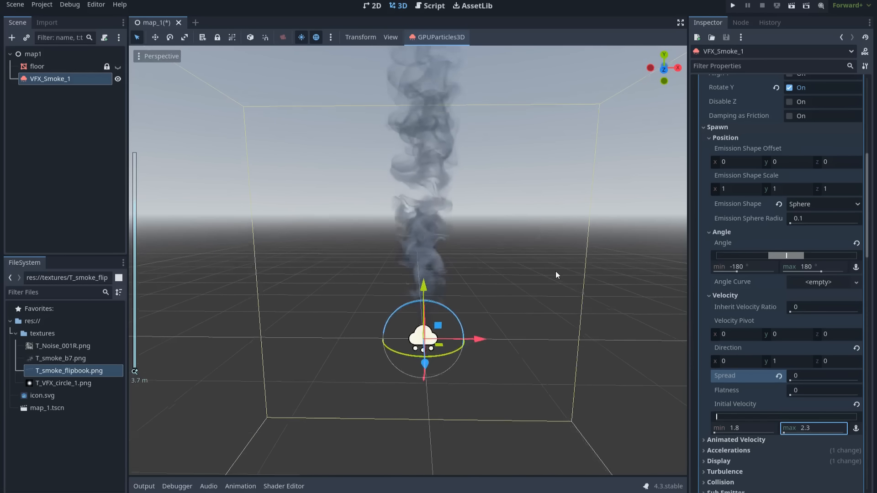
middle_click_drag(555, 270, 548, 276, "shift")
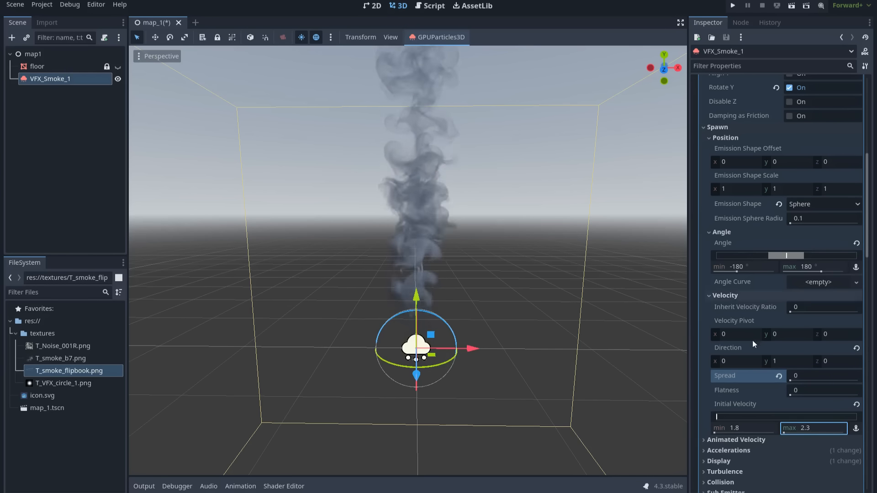
left_click(755, 442)
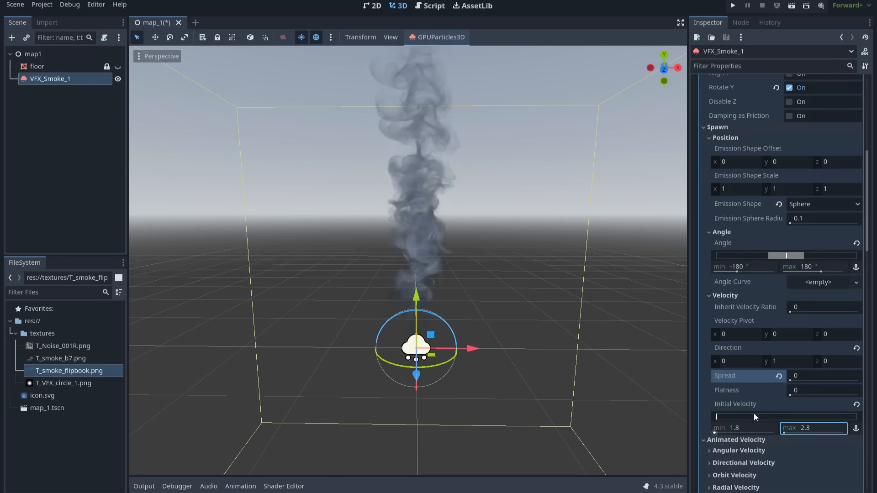
scroll(759, 388, "down", 3)
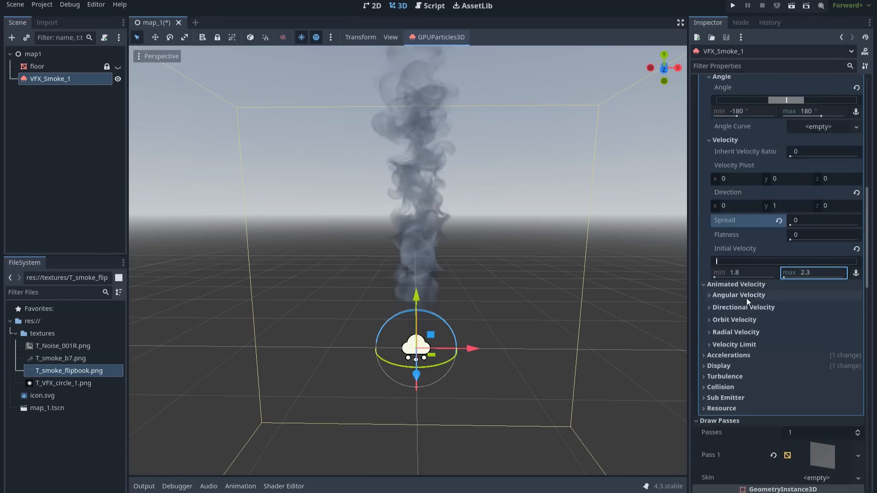
left_click(747, 297)
left_click(755, 331)
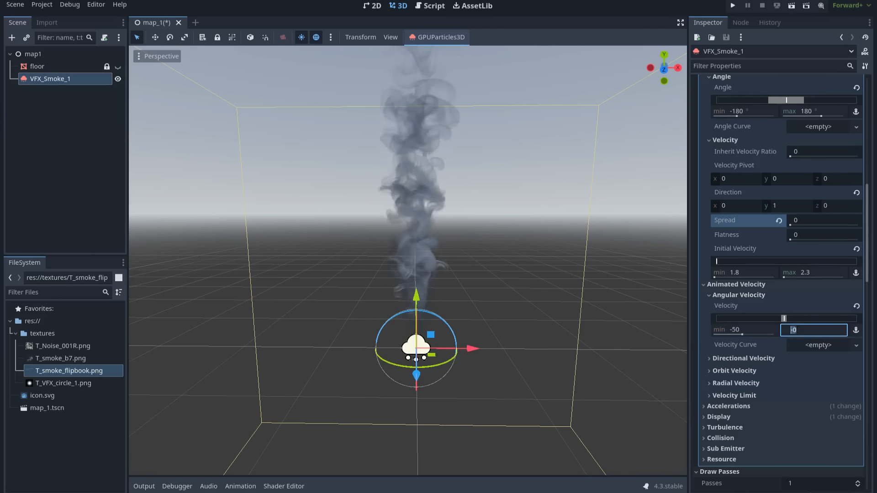
Set the particles' display scale range from 0.9 to 2.2.
scroll(772, 360, "down", 2)
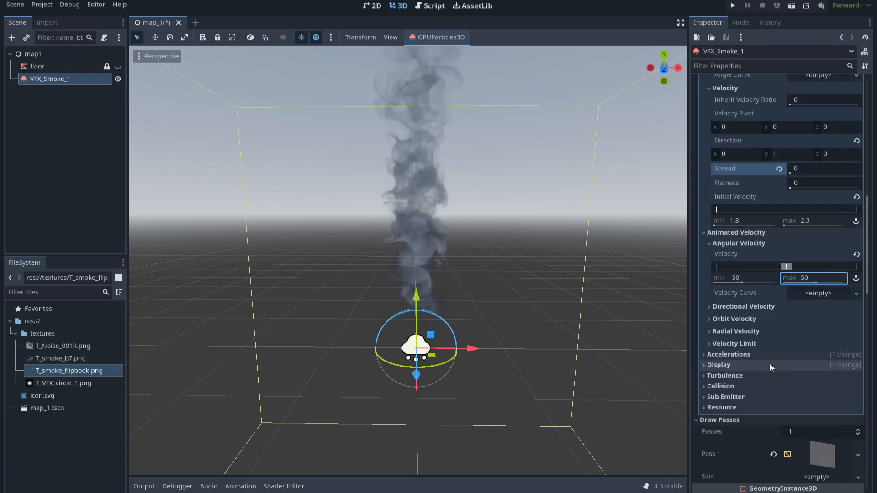
left_click(741, 368)
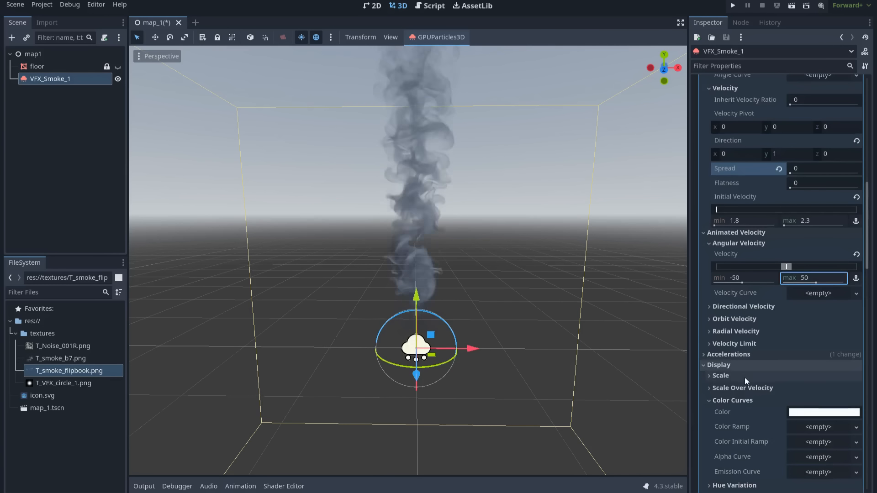
scroll(745, 377, "down", 4)
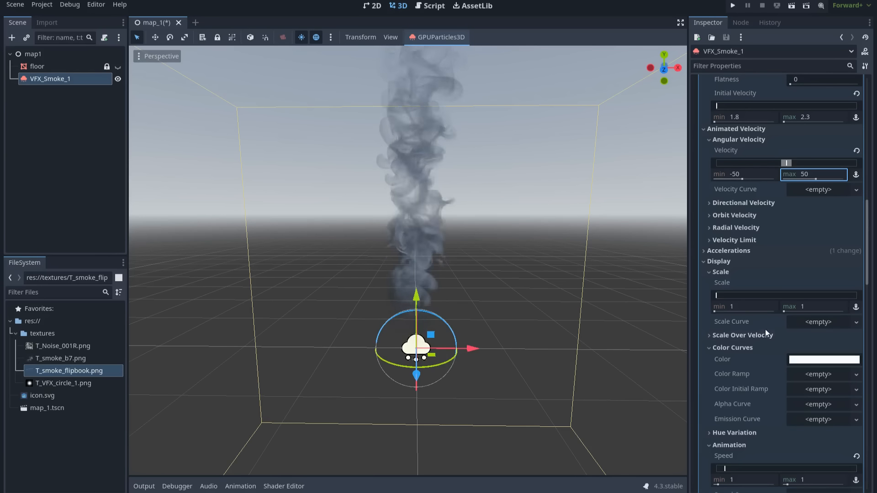
left_click(751, 309)
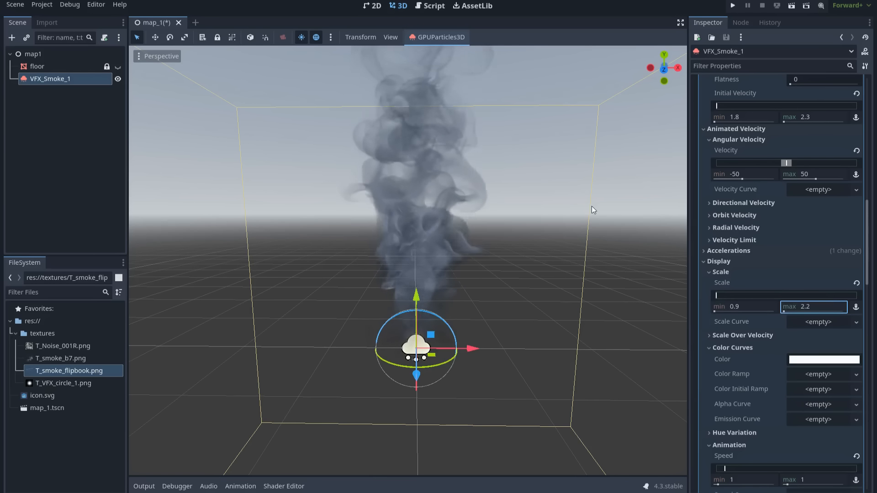
Set the process material's particle color to a bright orange-red.
scroll(584, 228, "down", 3)
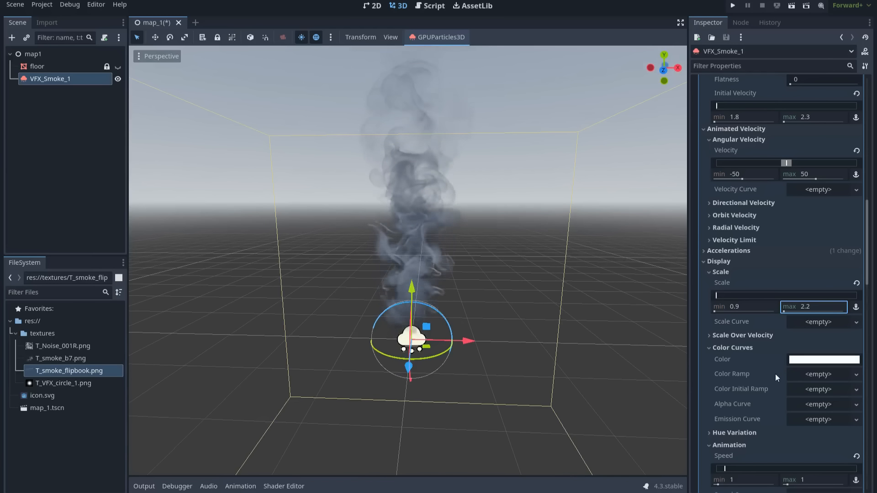
left_click(813, 361)
left_click(849, 186)
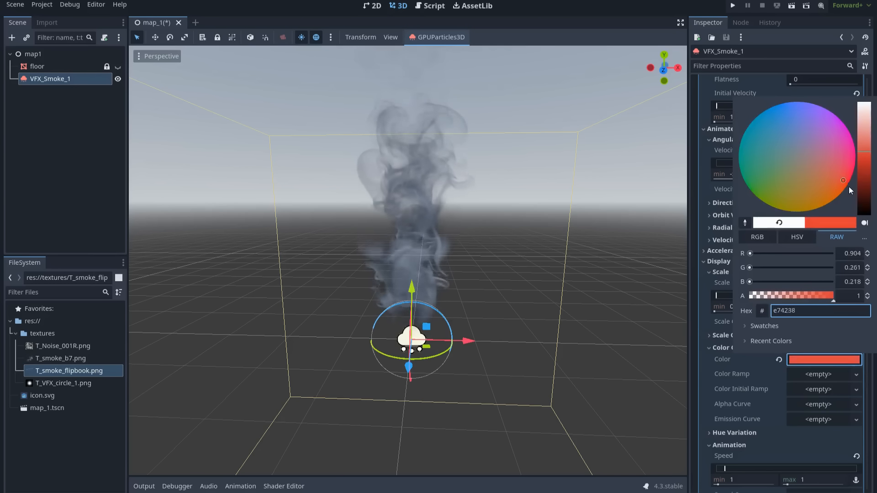
left_click(797, 363)
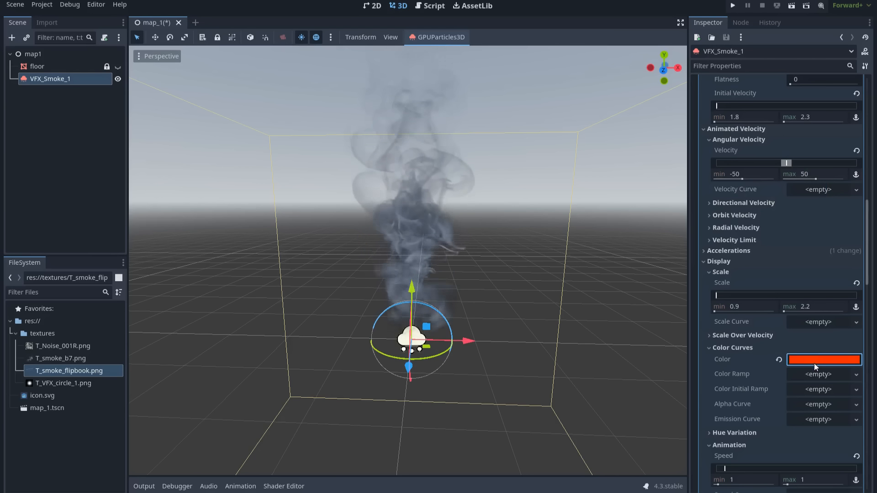
Enable Use as Albedo and Is sRGB for the vertex color of the override material.
scroll(780, 336, "down", 10)
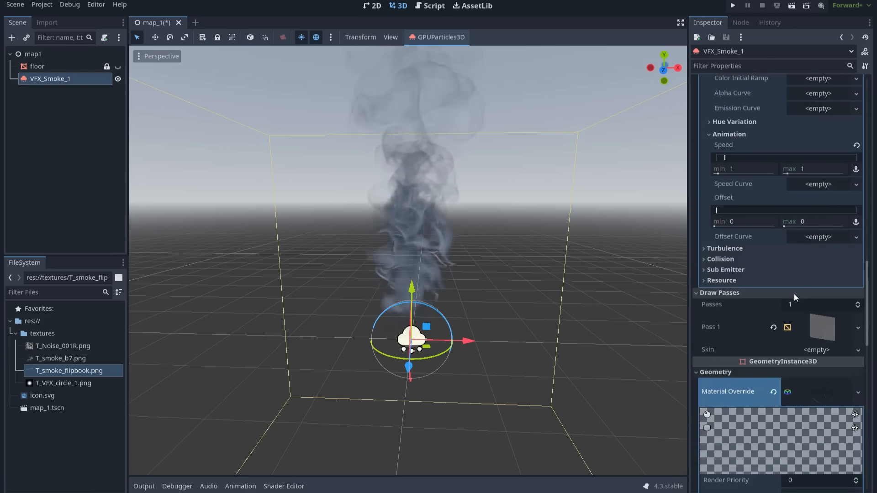
scroll(797, 306, "down", 6)
scroll(781, 303, "up", 1)
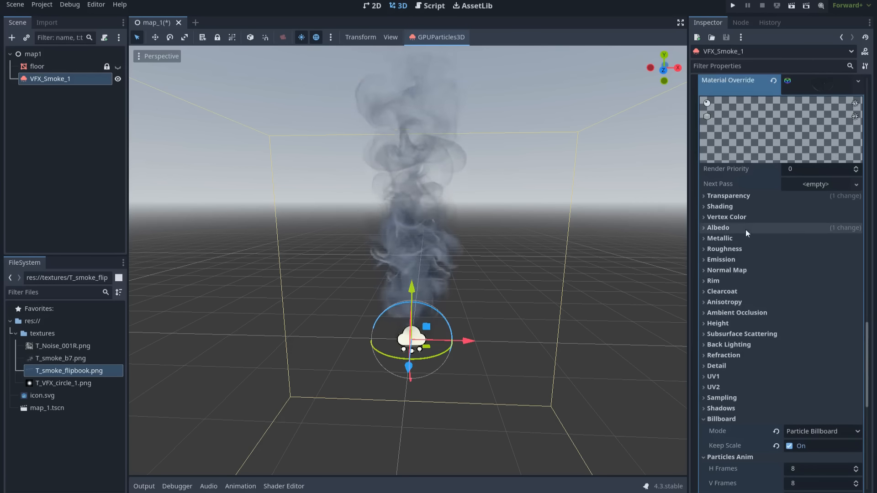
left_click(744, 218)
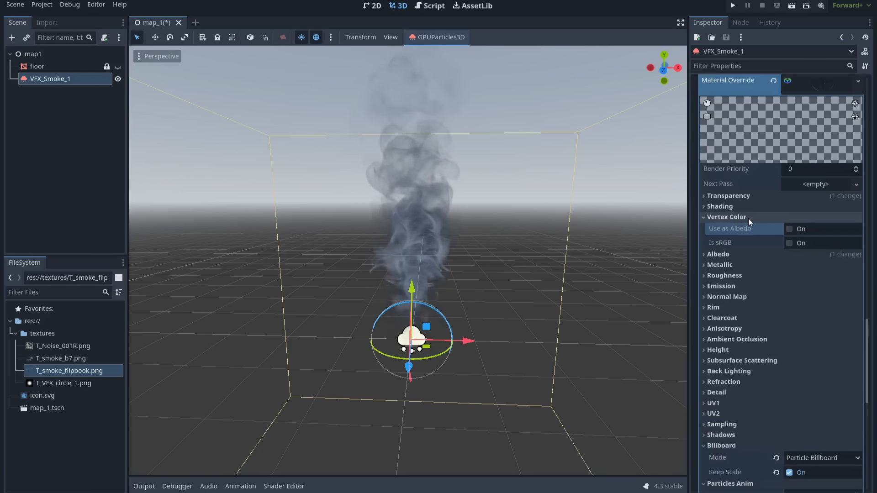
left_click(790, 229)
left_click(791, 243)
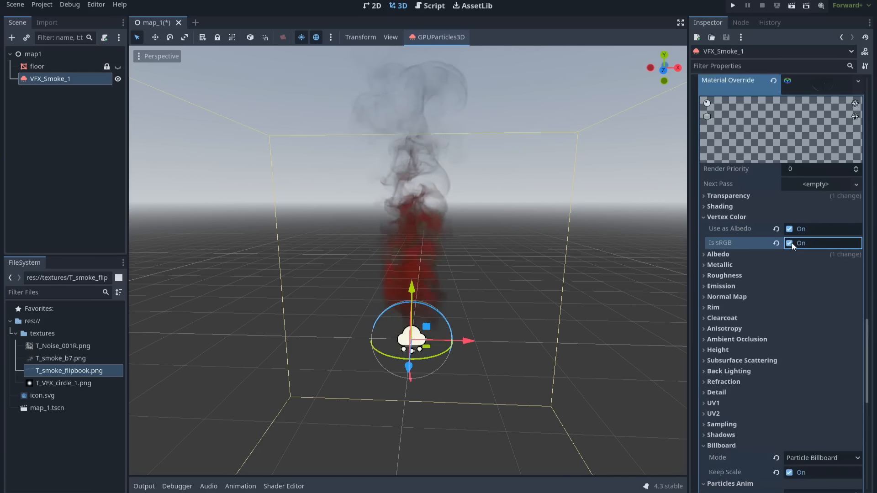
left_click(770, 219)
Try a crimson particle color (d70057) in the process material and reset the color to its default.
scroll(795, 235, "up", 10)
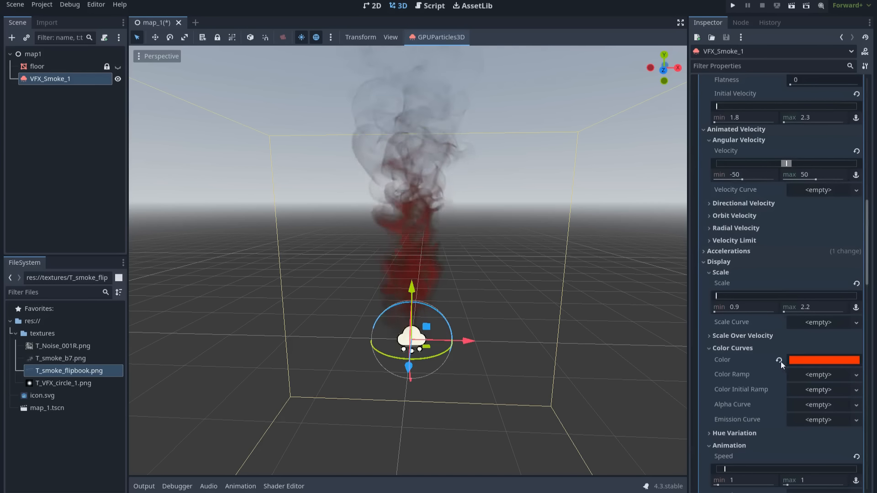
left_click(801, 361)
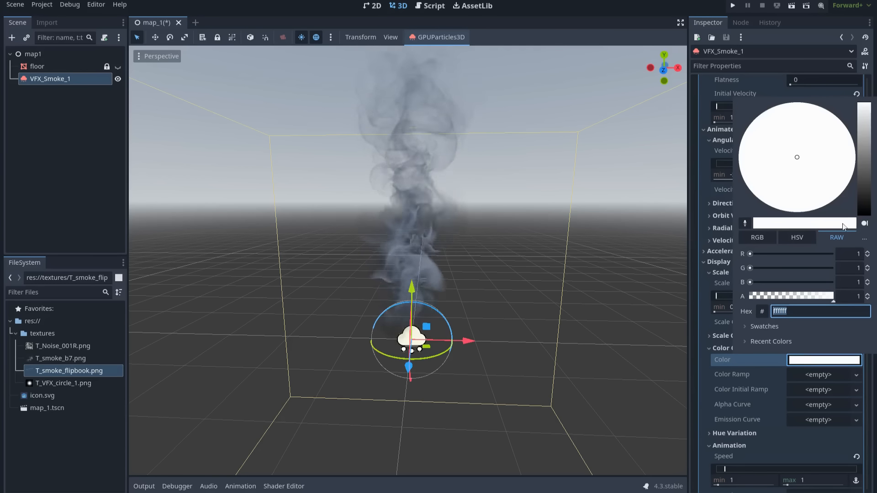
left_click_drag(866, 151, 864, 159)
mouse_move(838, 128)
left_mouse_down()
mouse_move(829, 105)
mouse_move(835, 169)
mouse_move(830, 138)
mouse_move(848, 136)
mouse_move(857, 164)
left_mouse_up()
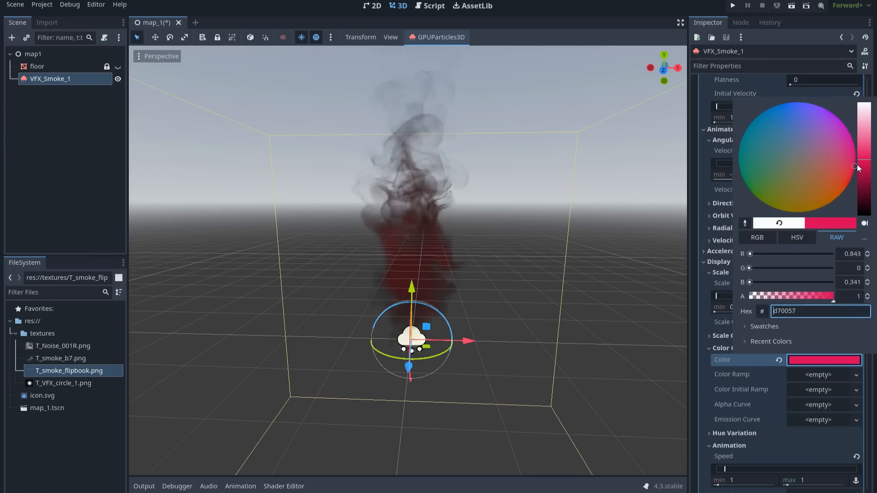
left_click(772, 401)
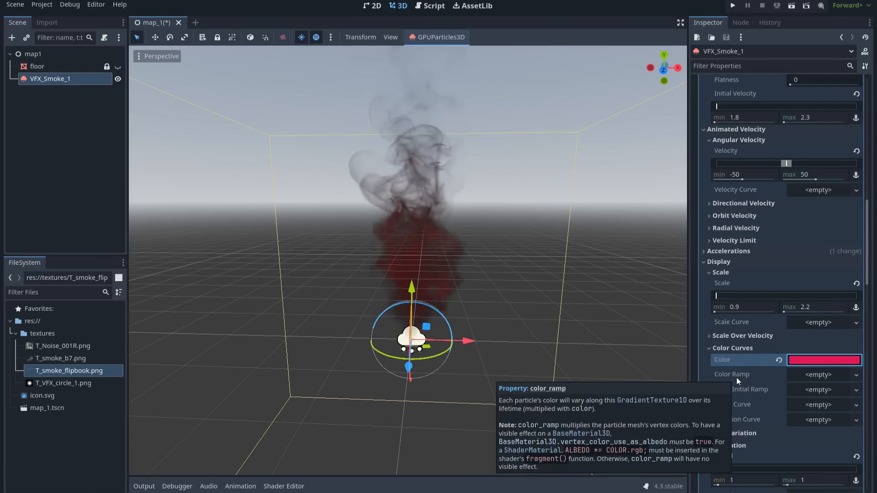
left_click(779, 360)
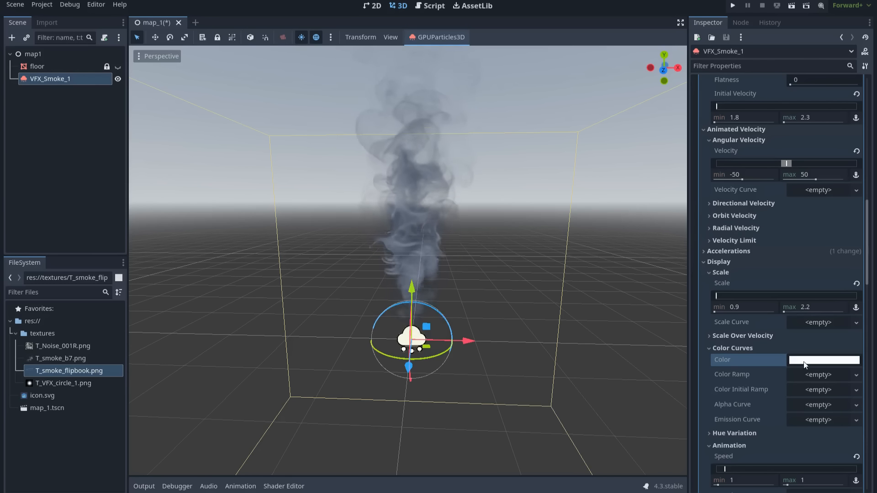
Brighten the particle color by setting its raw R, G and B values to 1.4 each.
middle_click_drag(594, 331, 635, 330)
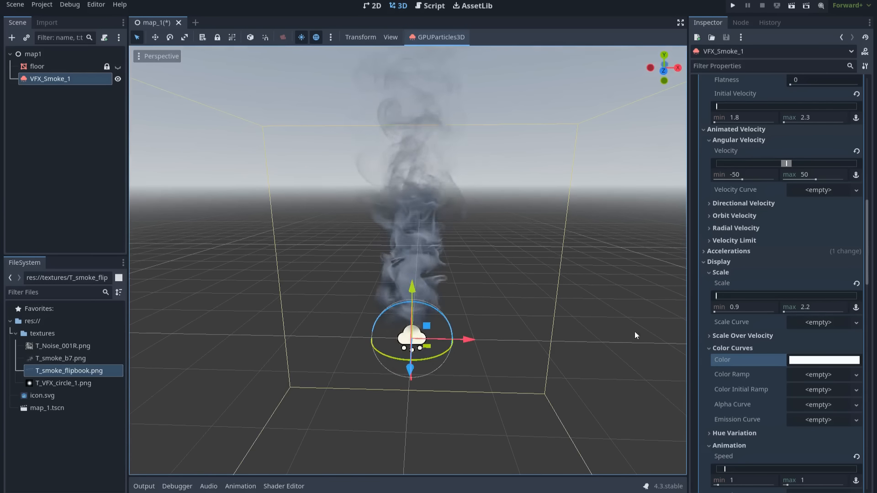
left_click(805, 365)
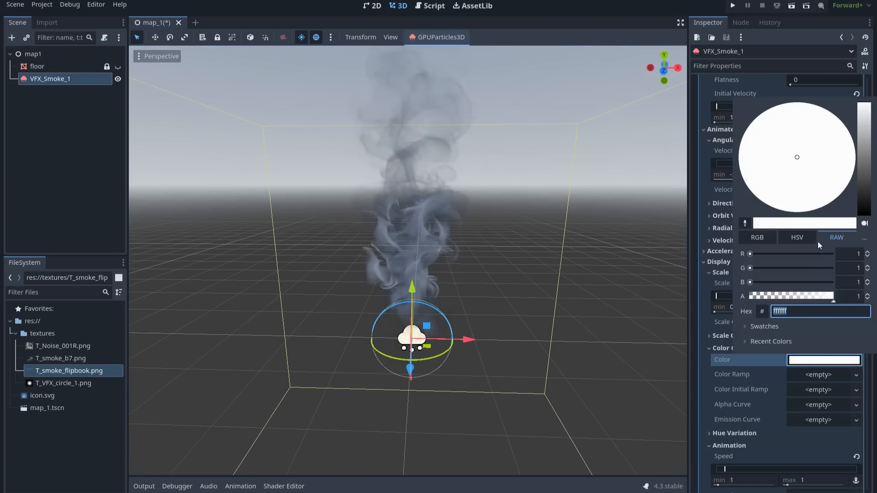
left_click(804, 239)
left_click(833, 240)
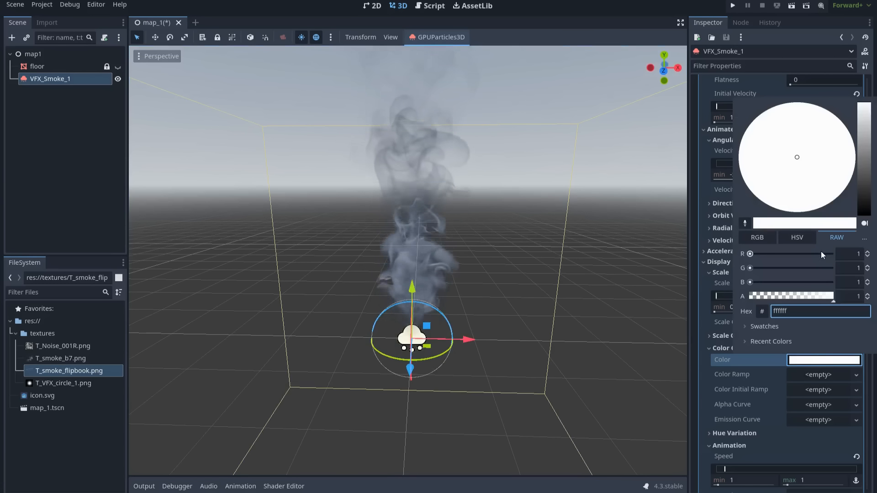
left_click(846, 255)
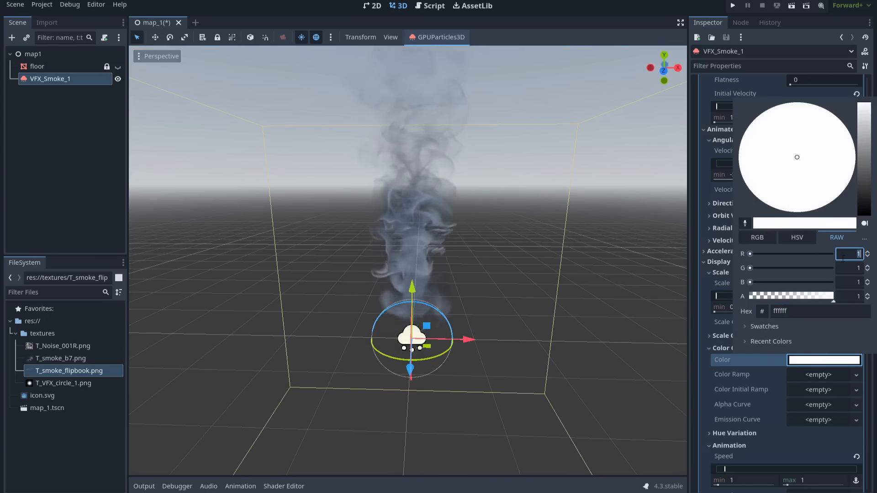
type("1.4")
key("Tab")
type("1.4")
key("Tab")
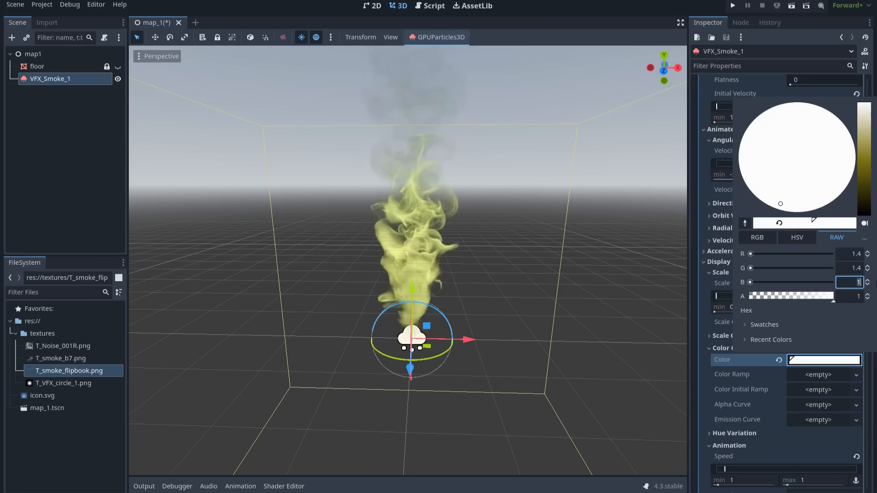
type("1.4")
key("Tab")
left_click(745, 418)
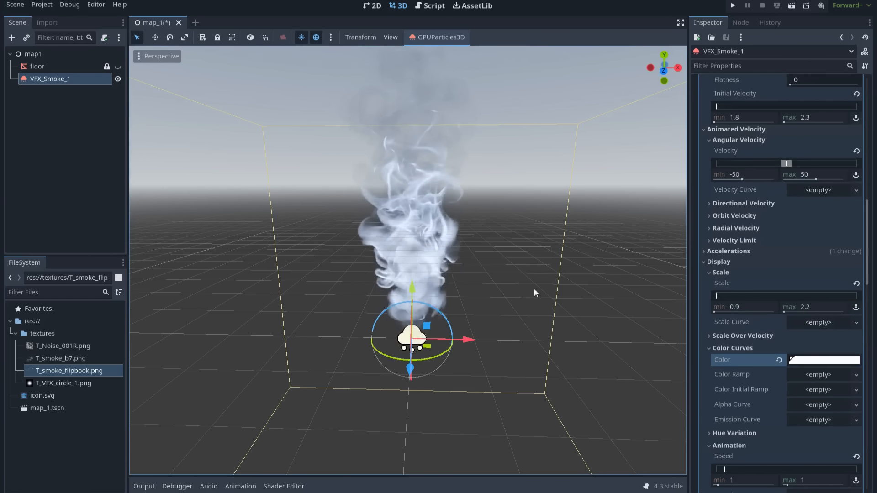
Add a new GradientTexture1D as the particle color ramp and enable Use HDR on it.
mouse_move(533, 289)
middle_mouse_down()
mouse_move(388, 323)
mouse_move(473, 316)
mouse_move(558, 284)
mouse_move(548, 278)
mouse_move(472, 322)
mouse_move(342, 363)
mouse_move(342, 354)
mouse_move(543, 298)
middle_mouse_up()
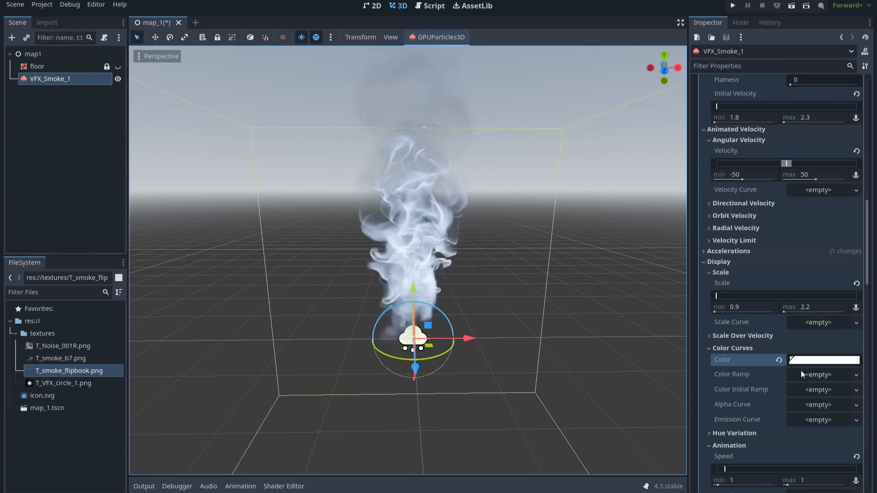
left_click(813, 376)
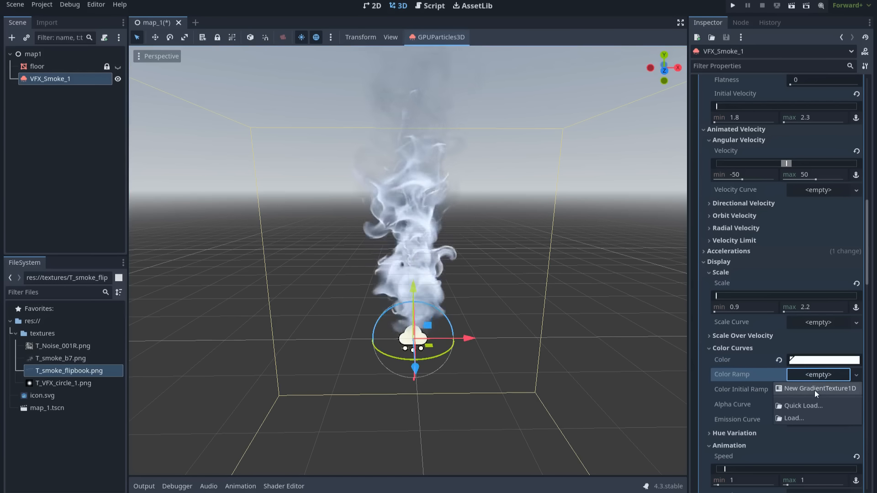
left_click(815, 389)
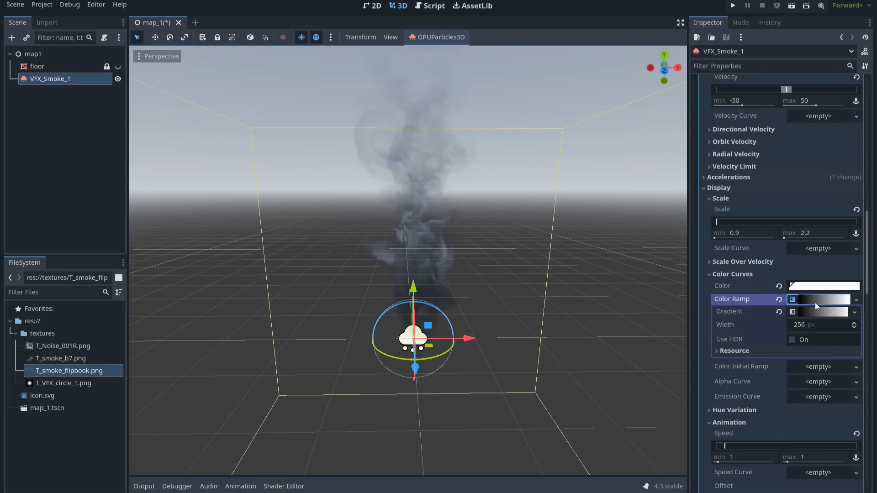
left_click(793, 341)
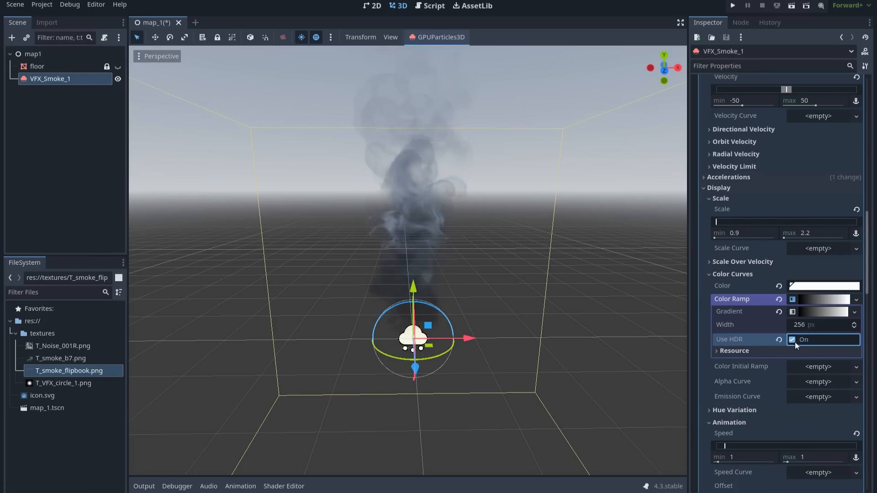
Expand the color ramp's gradient and reverse it so it runs from white to black.
left_click(815, 312)
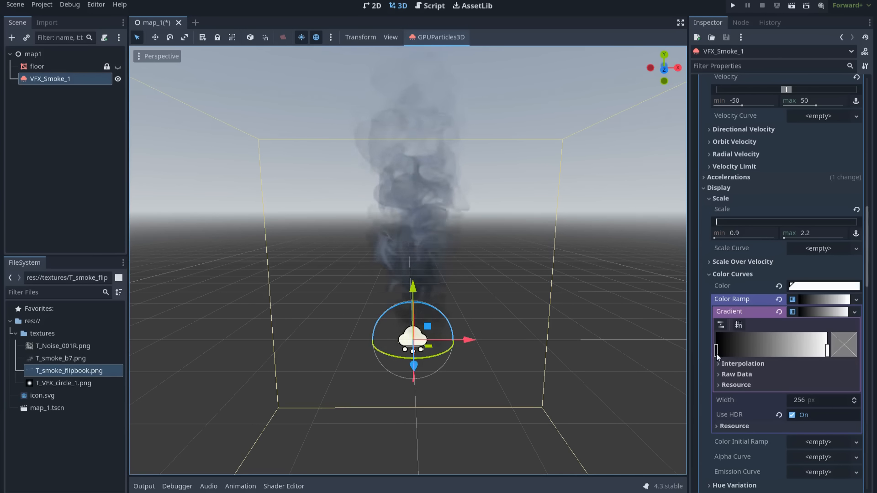
left_click(717, 353)
left_click_drag(718, 353, 715, 354)
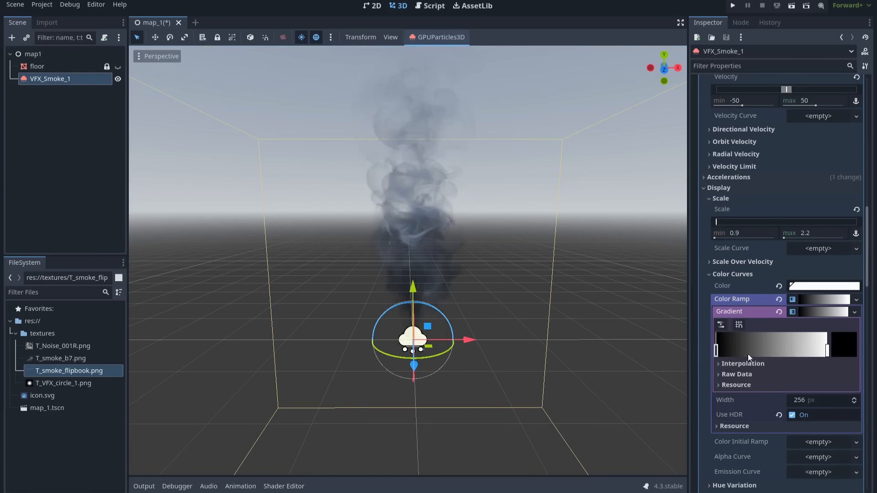
left_click(721, 326)
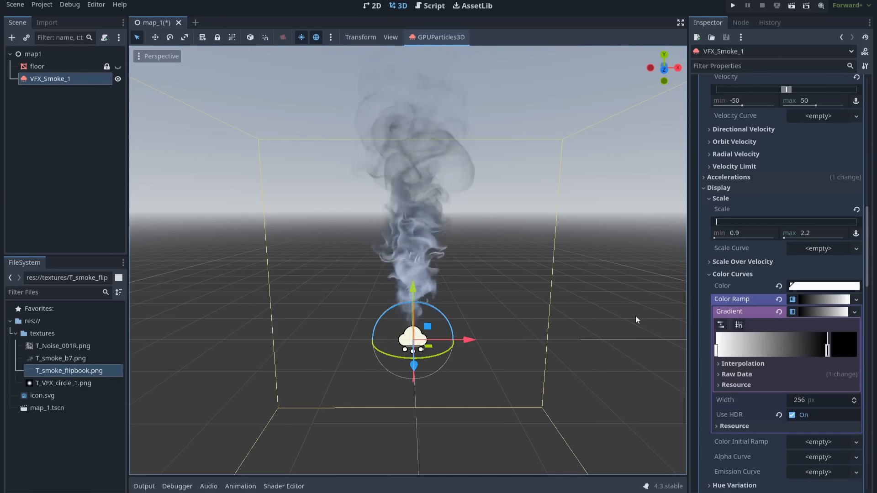
middle_click_drag(582, 317, 605, 328)
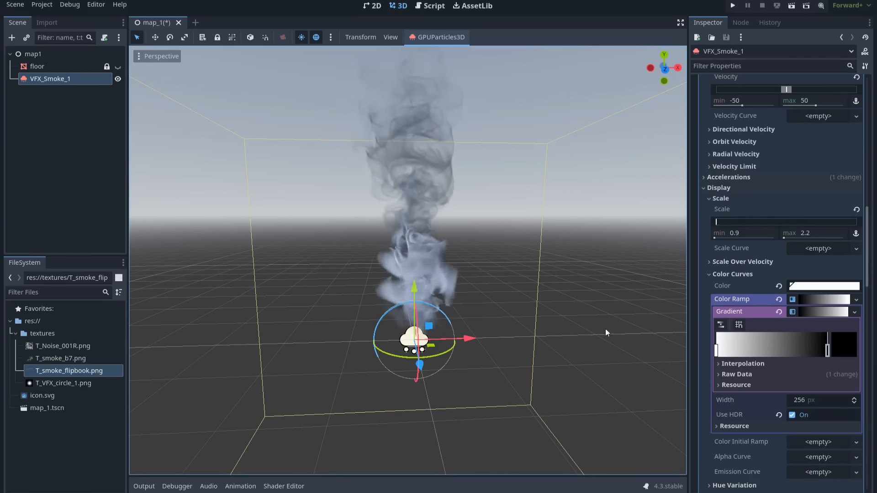
Add a stop about two thirds along the color ramp's gradient and color it purple.
left_click(716, 352)
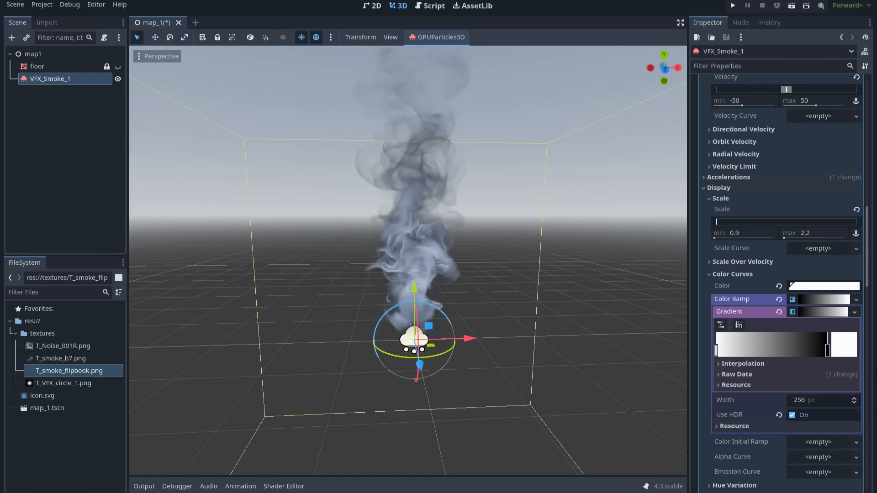
left_click(796, 350)
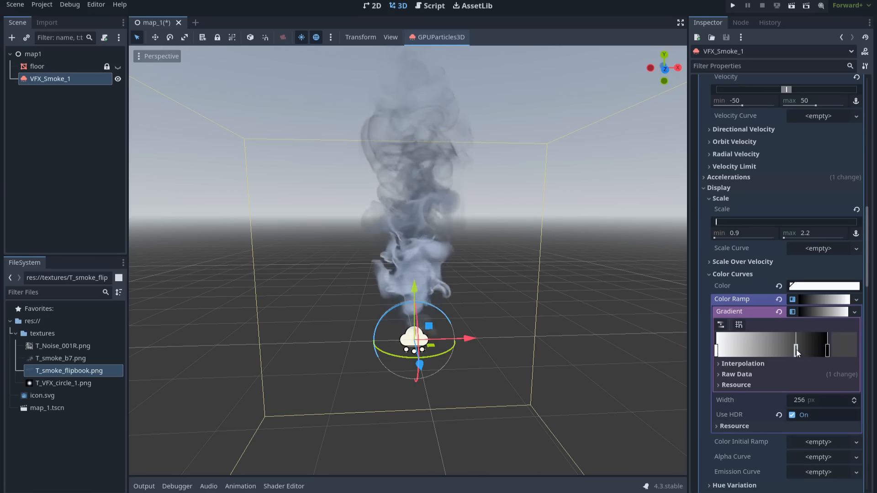
left_click(846, 353)
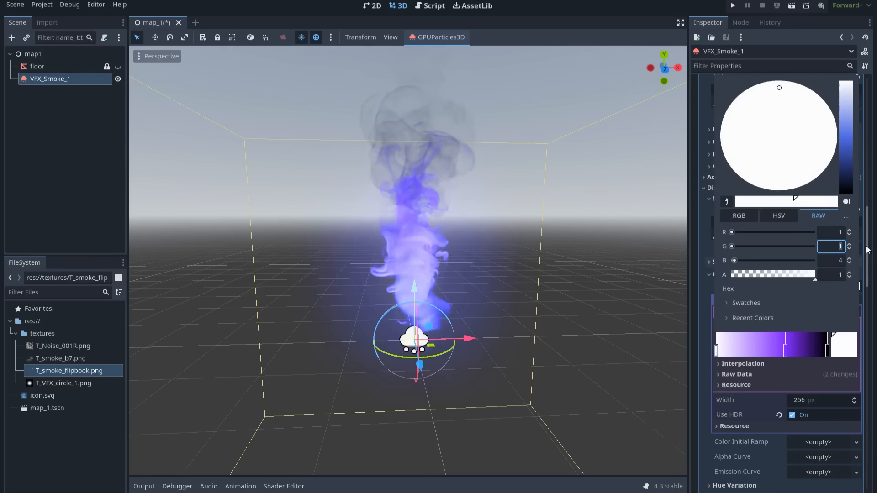
Set the raw color of the gradient's first stop to R 2, G 2 and B 4.
left_click(833, 232)
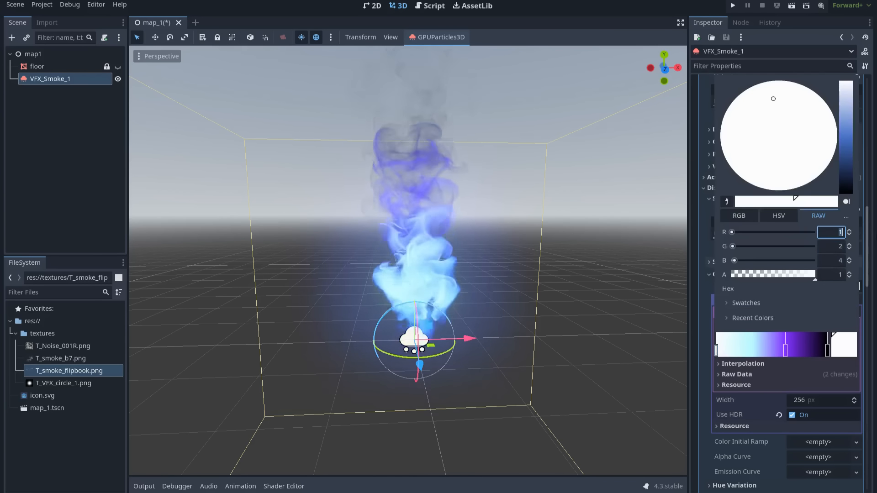
type("2")
key("Return")
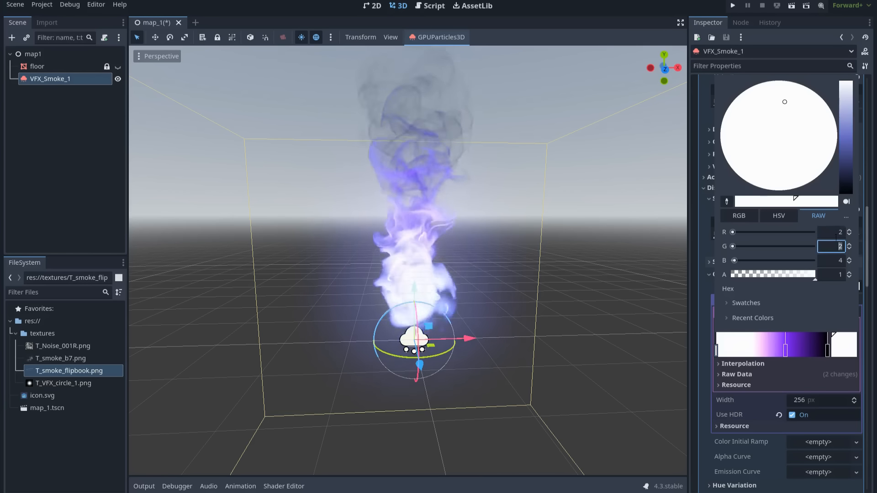
left_click(807, 376)
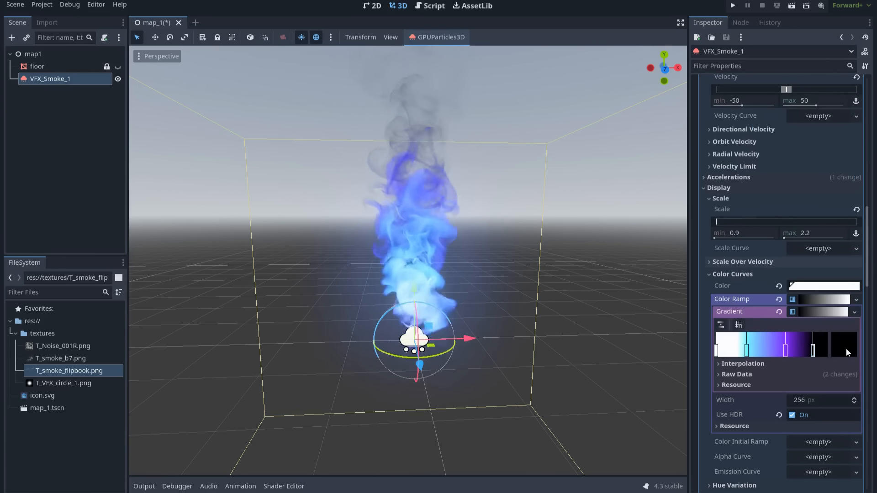
Set the raw color of the gradient's last, black stop to R 0.22, G 0.2 and B 0.54.
left_click(846, 349)
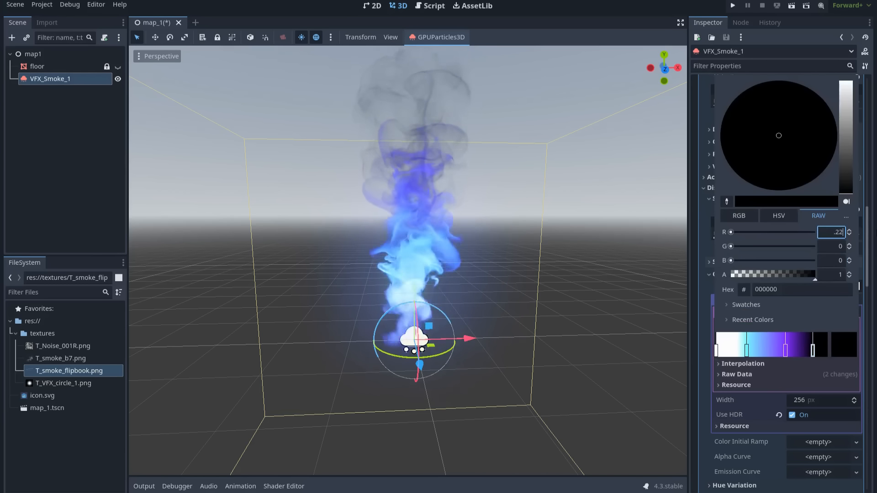
left_click(835, 246)
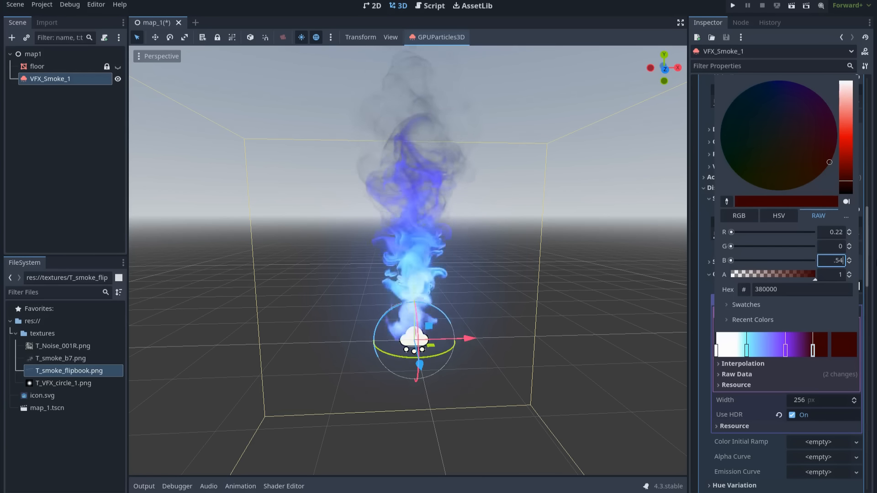
key("shift+Tab")
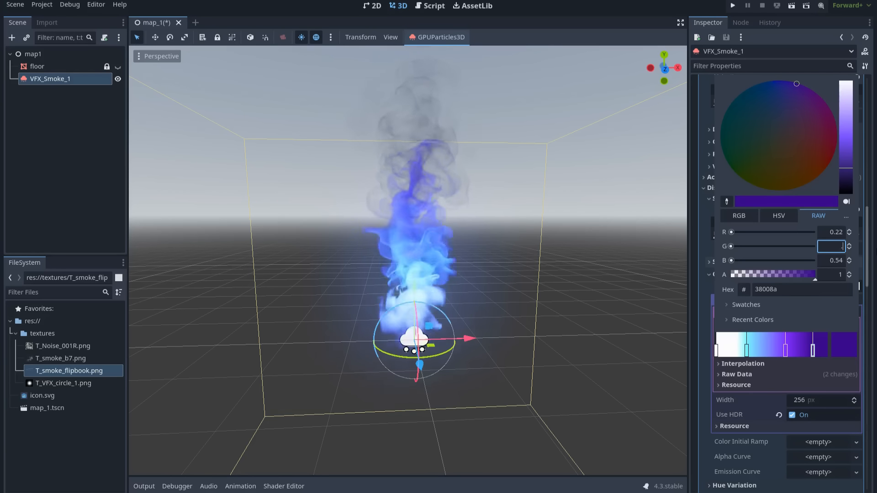
type("0.2")
left_click(811, 384)
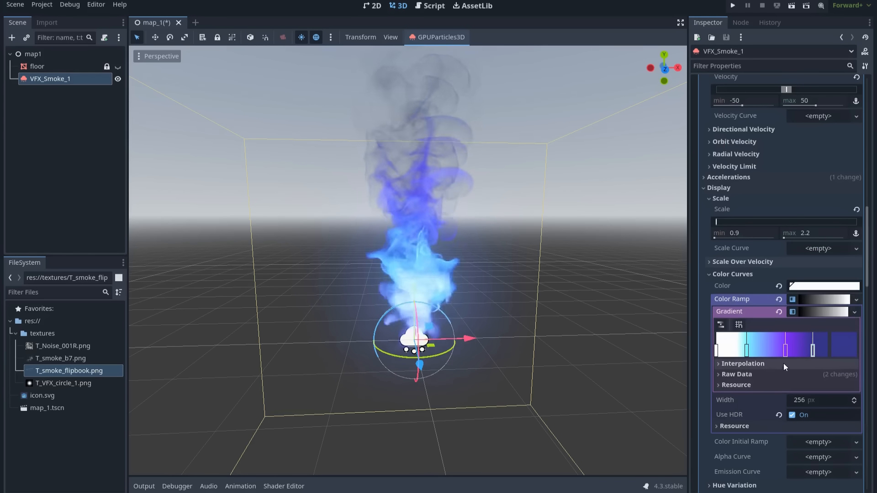
Try shifting the purple stop along the gradient and check the smoke's color transition from different distances.
scroll(582, 310, "down", 2)
scroll(569, 315, "up", 2)
left_click(785, 351)
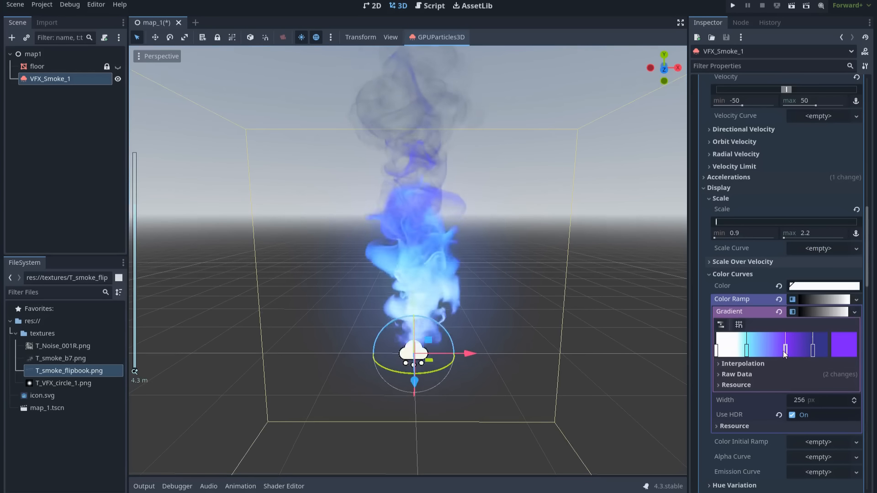
left_click_drag(775, 350, 786, 350)
scroll(497, 320, "down", 3)
middle_click_drag(498, 320, 490, 323)
scroll(489, 323, "up", 3)
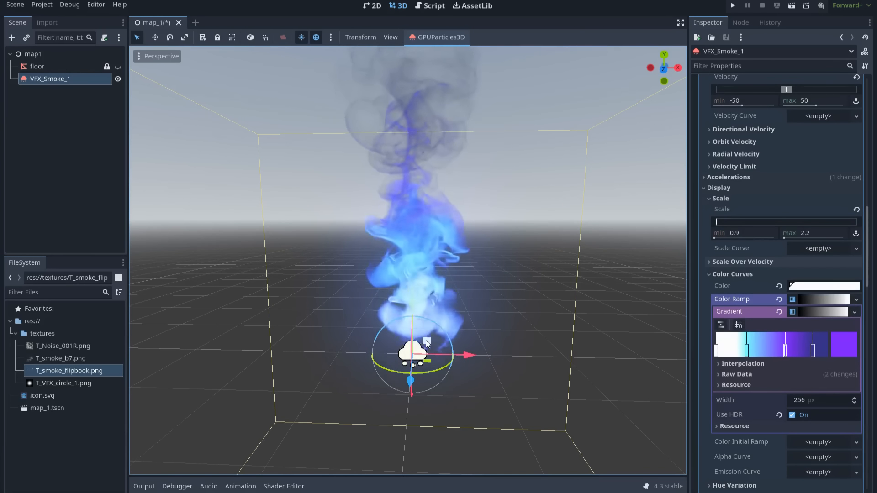
Try moving VFX_Smoke_1 around in the 3D viewport and undo the moves.
key("g")
left_click_drag(550, 355, 429, 315)
key("ctrl+z")
scroll(481, 327, "down", 6)
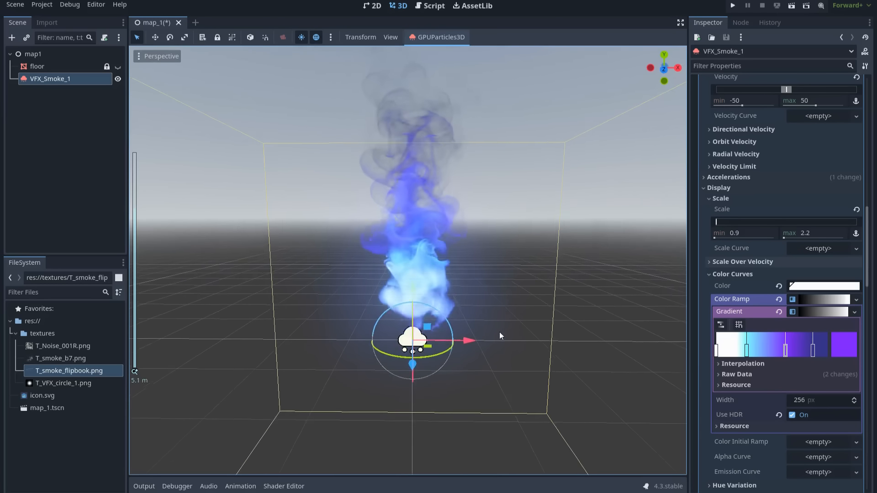
middle_click_drag(499, 332, 503, 300)
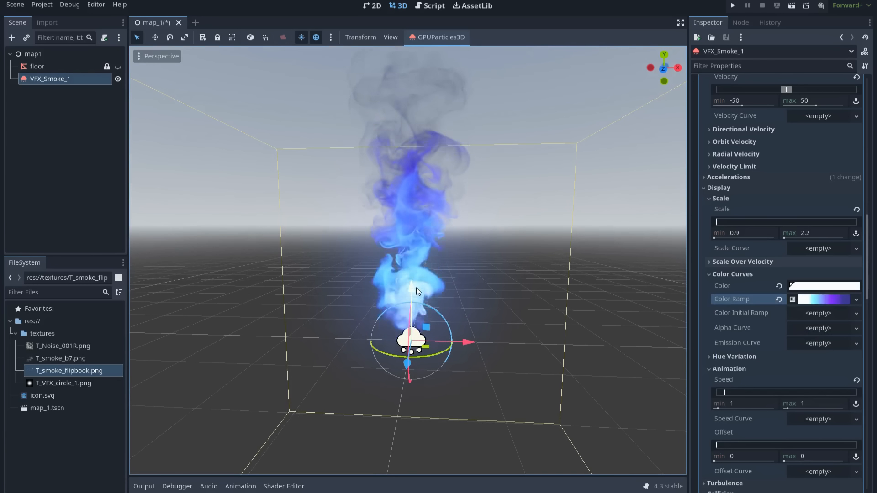
left_click_drag(416, 287, 418, 309)
key("ctrl+z")
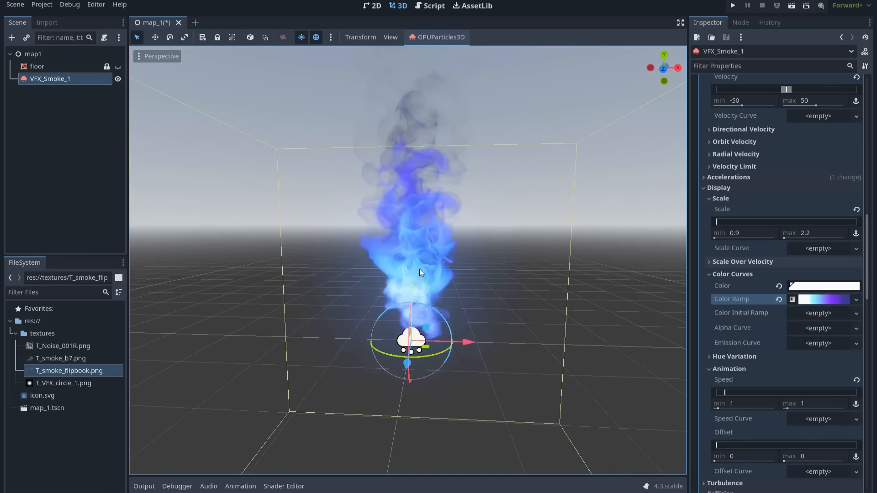
Make the floor node visible beneath the smoke.
left_click(118, 67)
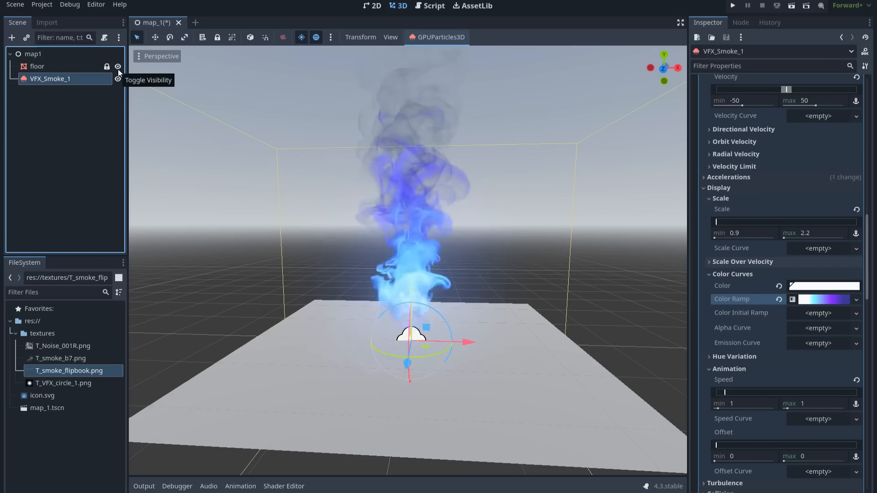
scroll(509, 226, "up", 2)
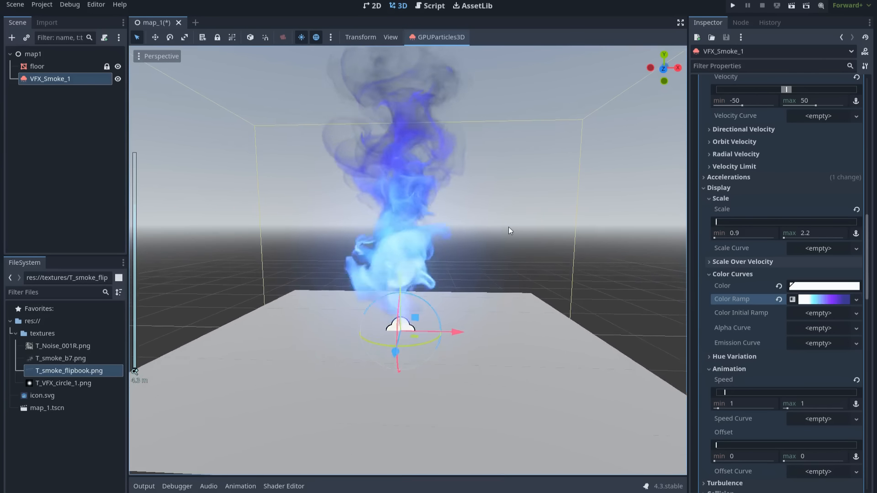
scroll(473, 226, "up", 2)
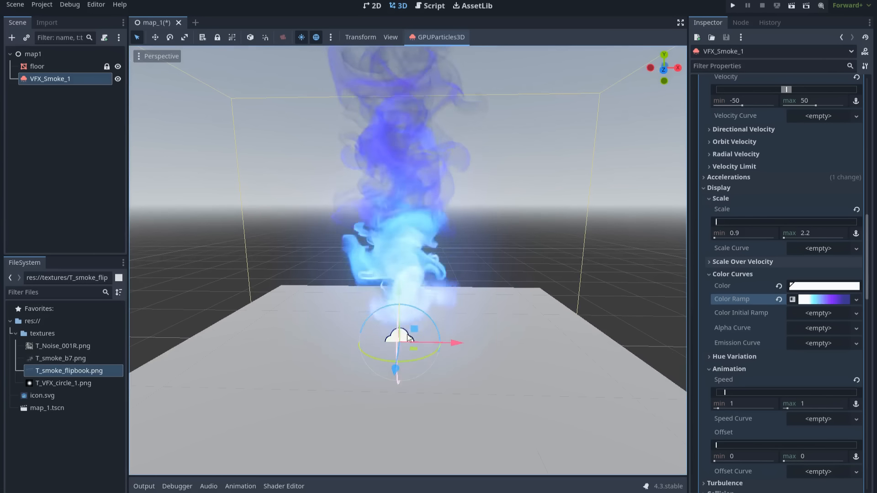
Turn off the display of gizmos in the perspective view.
left_click(155, 55)
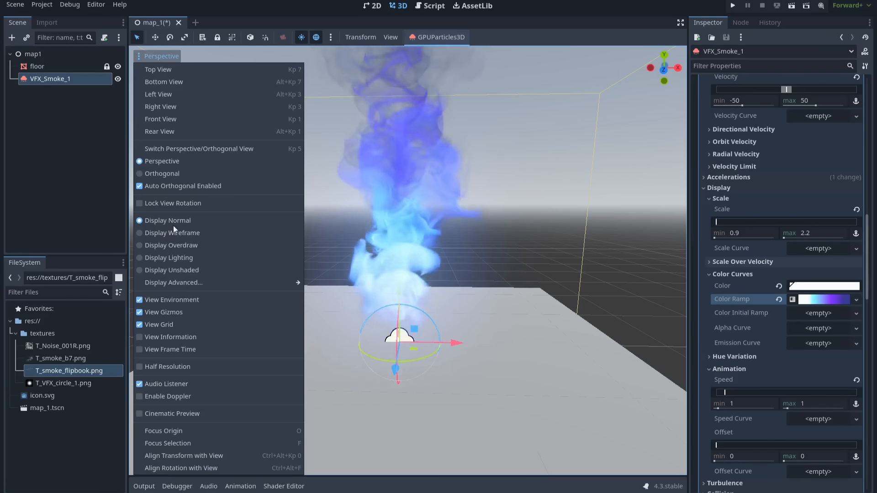
left_click(166, 314)
left_click(61, 232)
scroll(417, 278, "down", 4)
scroll(432, 279, "up", 2)
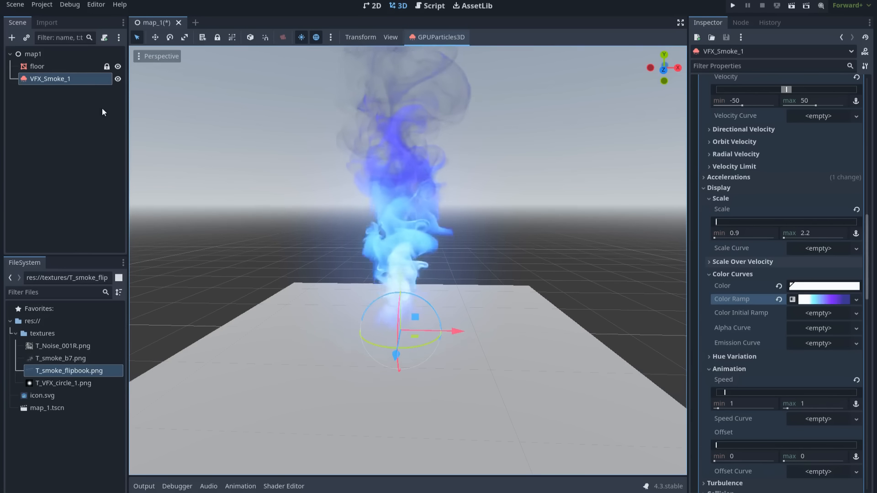
Lower VFX_Smoke_1 along its vertical axis until the smoke intersects the floor.
left_click(71, 71)
left_click(76, 78)
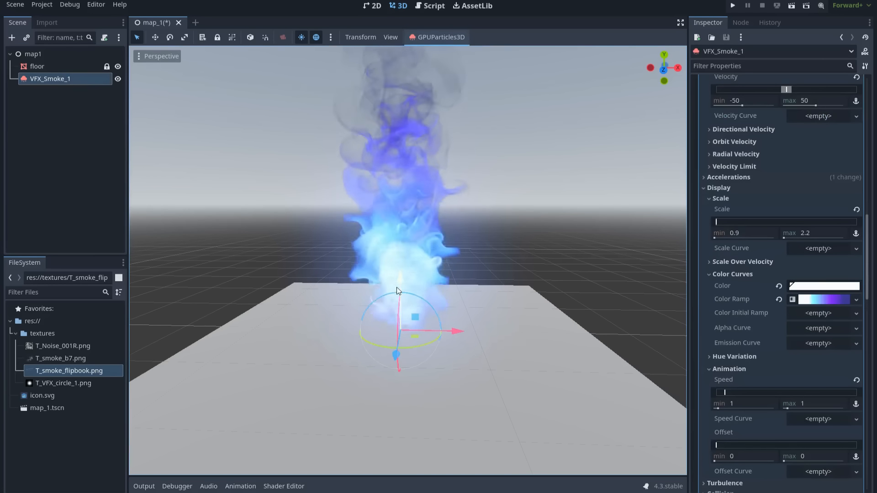
left_click_drag(399, 283, 408, 368)
scroll(443, 298, "down", 3)
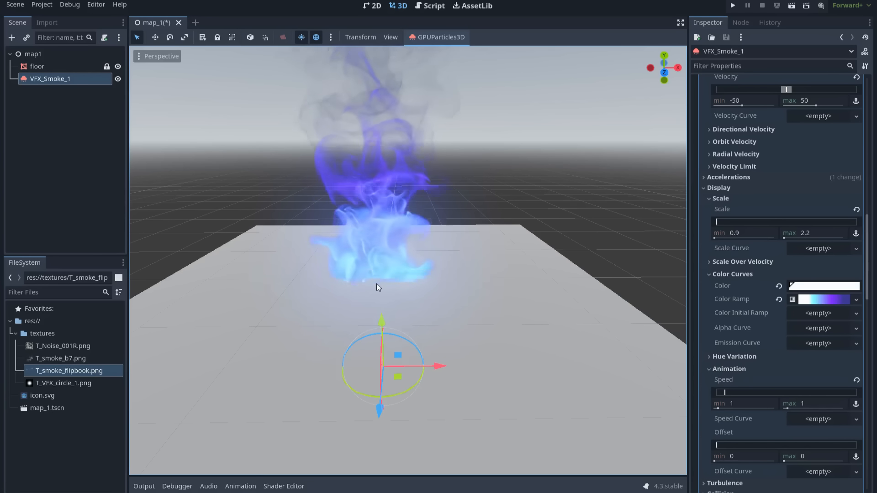
mouse_move(380, 287)
middle_mouse_down()
mouse_move(521, 315)
mouse_move(385, 300)
mouse_move(382, 284)
middle_mouse_up()
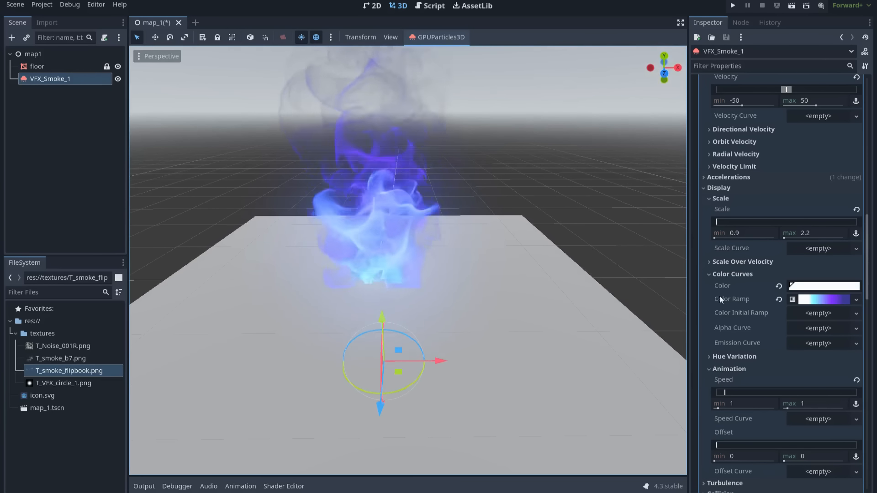
Enable Proximity Fade on the smoke's override material.
scroll(738, 248, "down", 10)
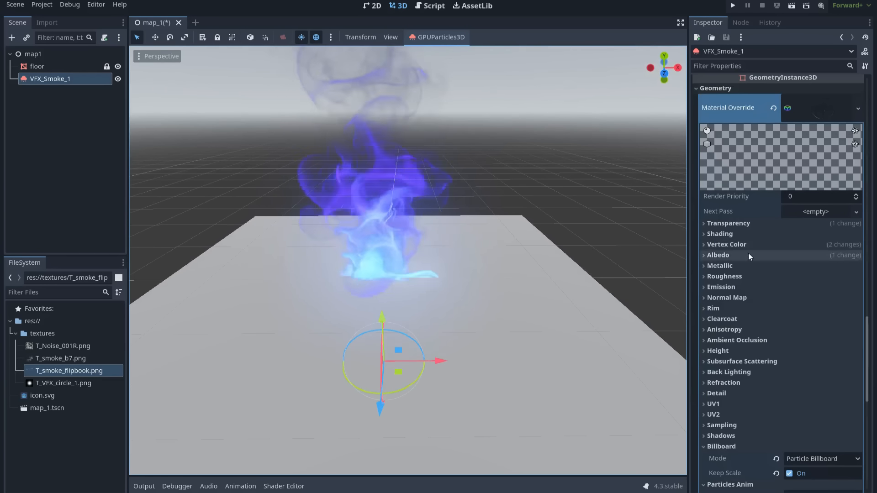
scroll(748, 253, "up", 2)
scroll(795, 226, "down", 5)
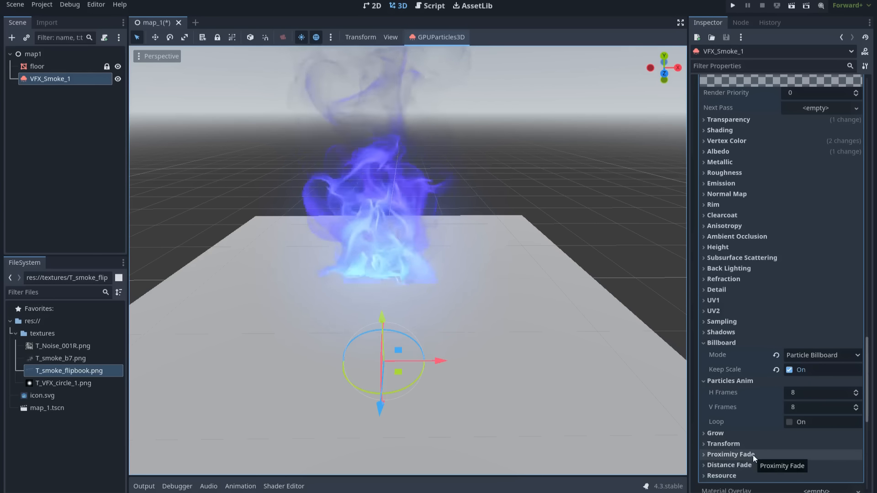
left_click(752, 454)
scroll(788, 384, "down", 3)
left_click(790, 363)
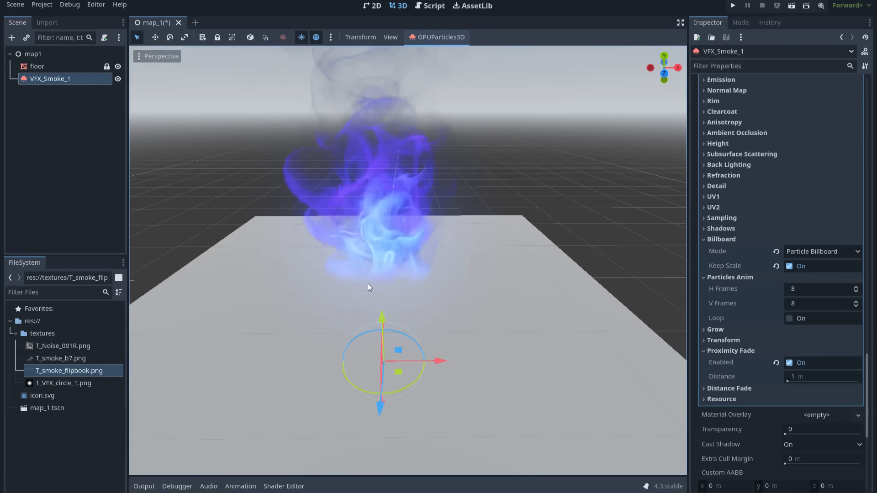
scroll(661, 360, "down", 1)
scroll(810, 375, "down", 3)
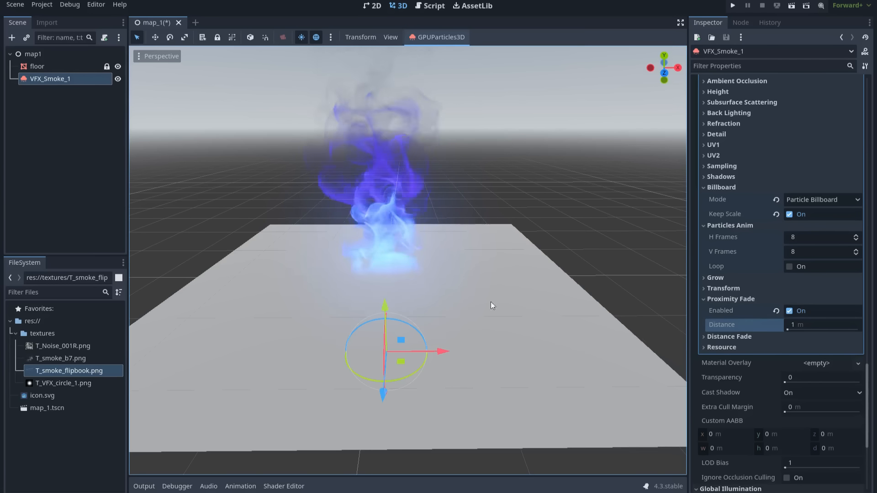
Raise VFX_Smoke_1 along its vertical axis until the smoke rises from the floor's surface.
left_click_drag(384, 307, 374, 204)
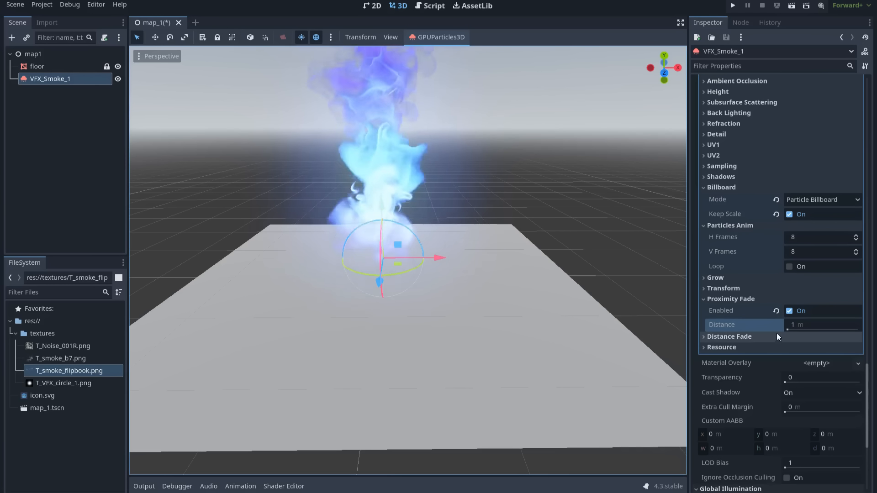
scroll(511, 271, "down", 4)
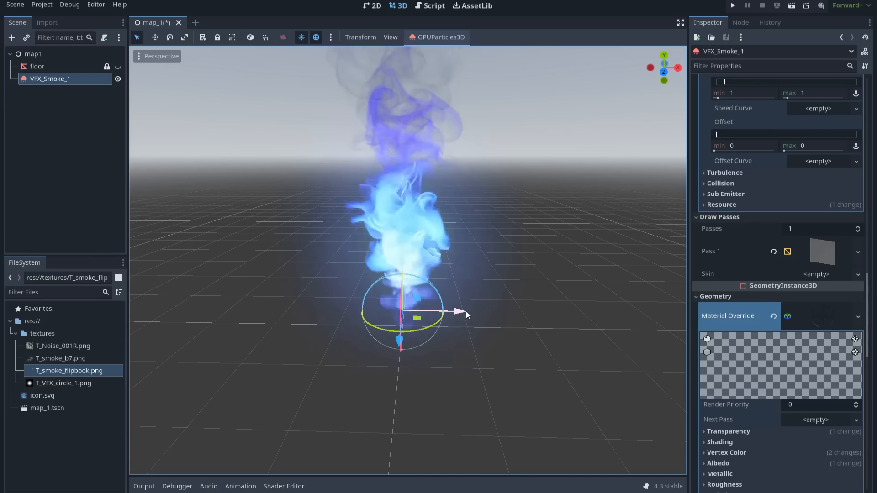
Move VFX_Smoke_1 aside along its X axis, then duplicate it and move the copy back along X to the original spot.
left_click_drag(466, 311, 307, 309)
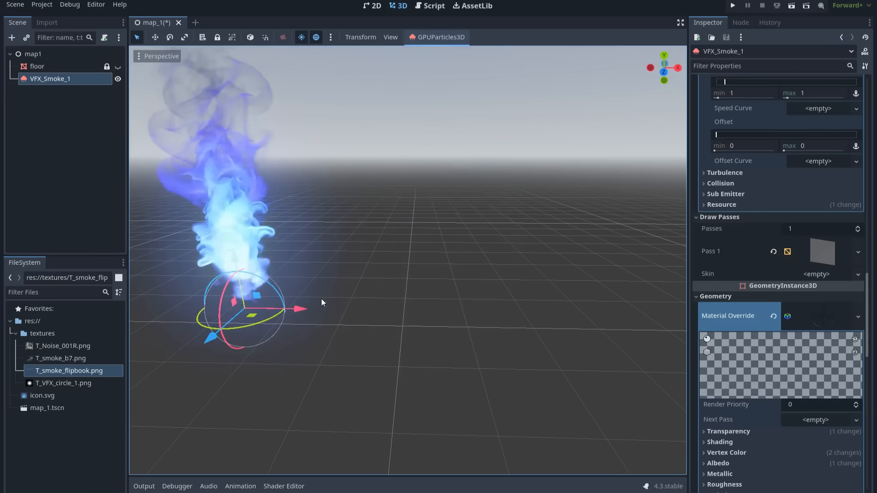
key("ctrl+d")
left_click_drag(305, 309, 468, 317)
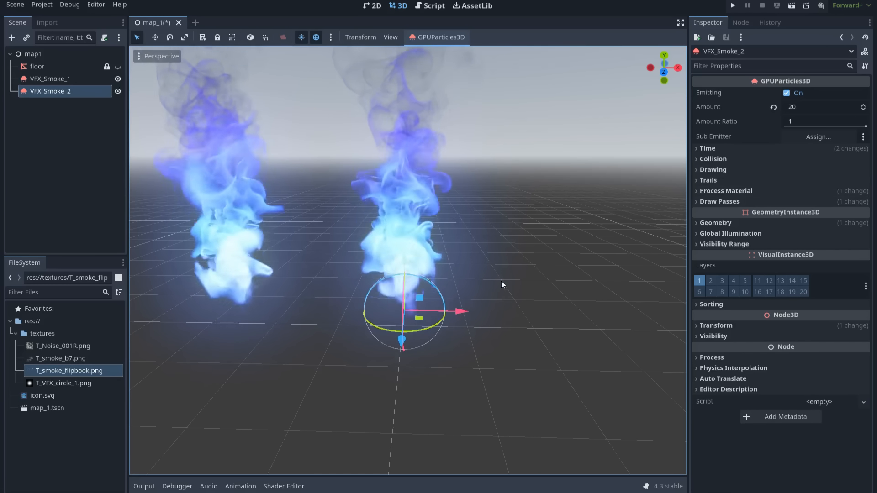
Make the Process Material of VFX_Smoke_2 unique recursively, including its color ramp GradientTexture1D and Gradient.
left_click(745, 191)
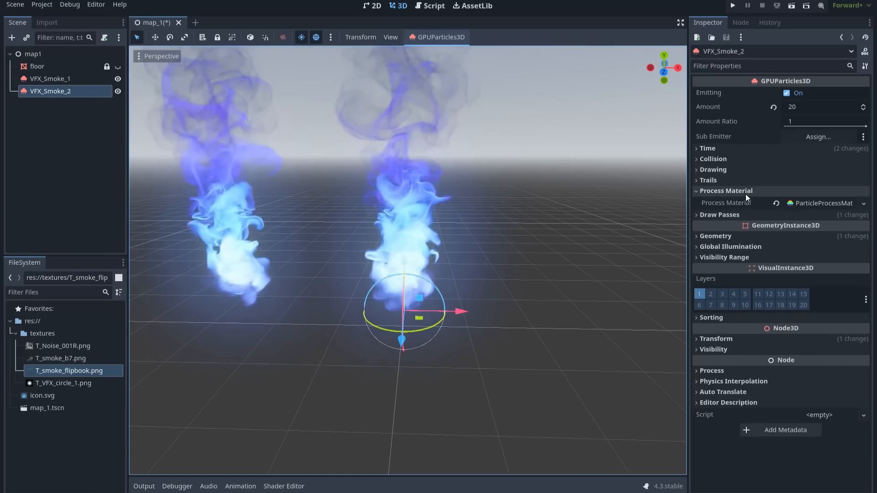
left_click(821, 204)
right_click(818, 204)
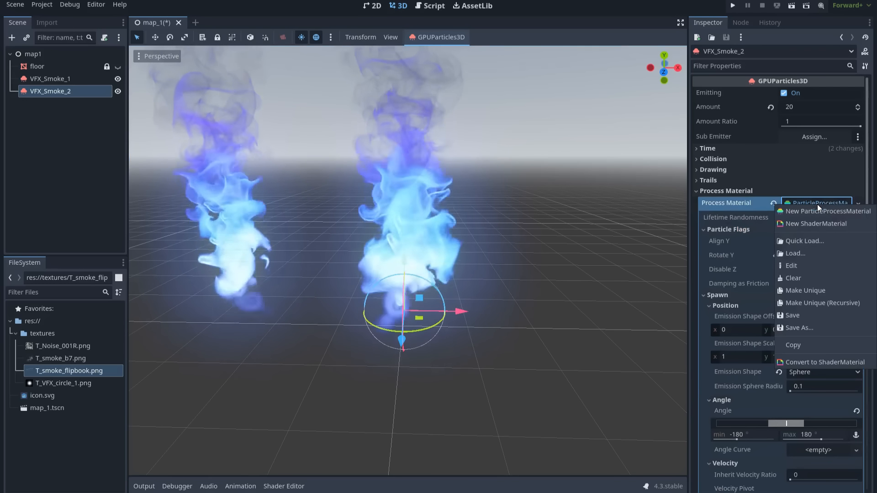
left_click(829, 303)
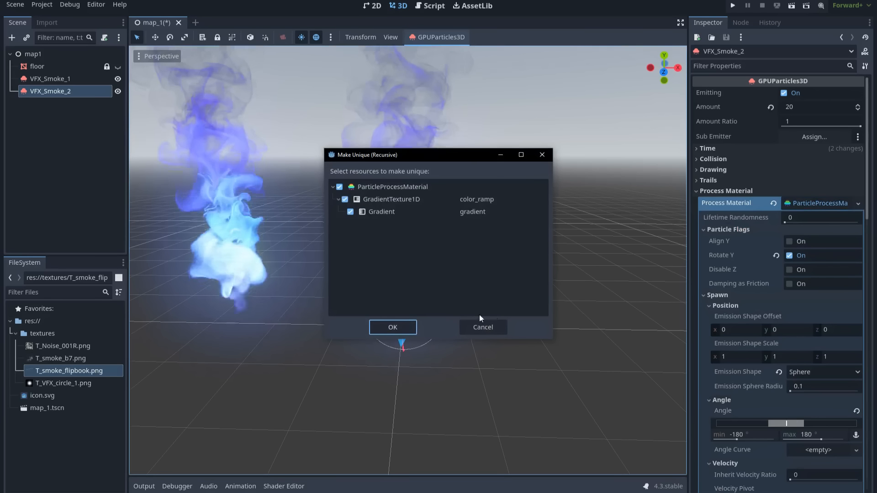
left_click(394, 329)
left_click(813, 207)
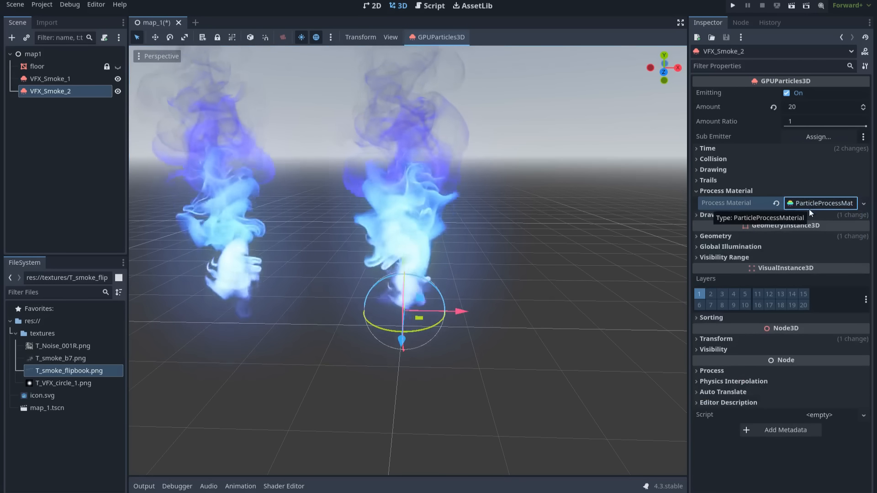
Make the Material Override of VFX_Smoke_2 unique so it is independent of VFX_Smoke_1.
left_click(768, 238)
left_click(819, 260)
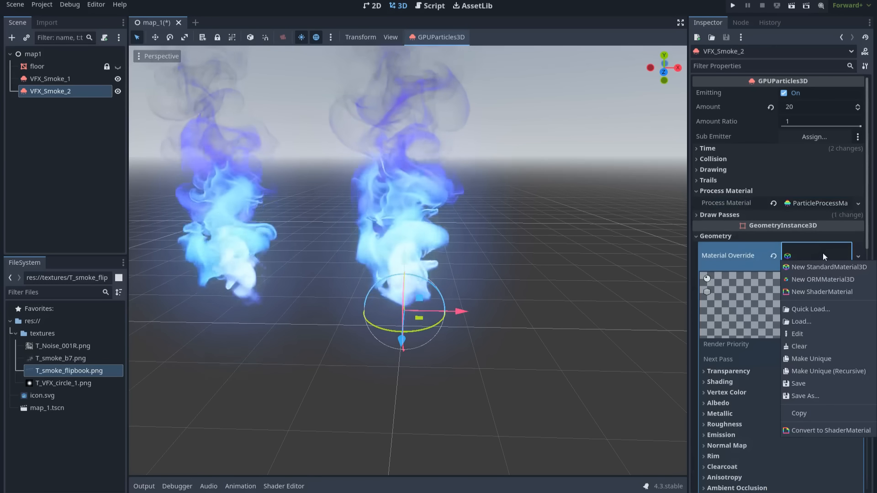
left_click(827, 364)
left_click_drag(463, 313, 470, 314)
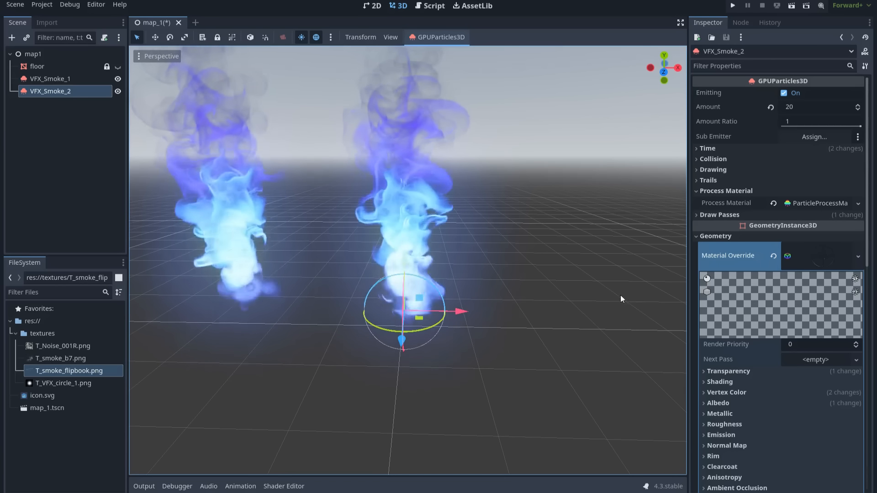
Hide VFX_Smoke_1 and reset the Color and Color Ramp in the process material of VFX_Smoke_2.
left_click(120, 81)
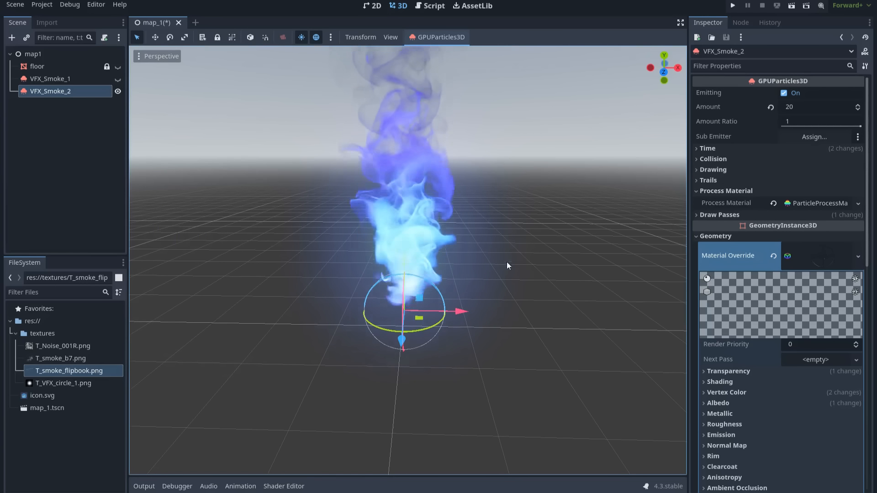
left_click(801, 204)
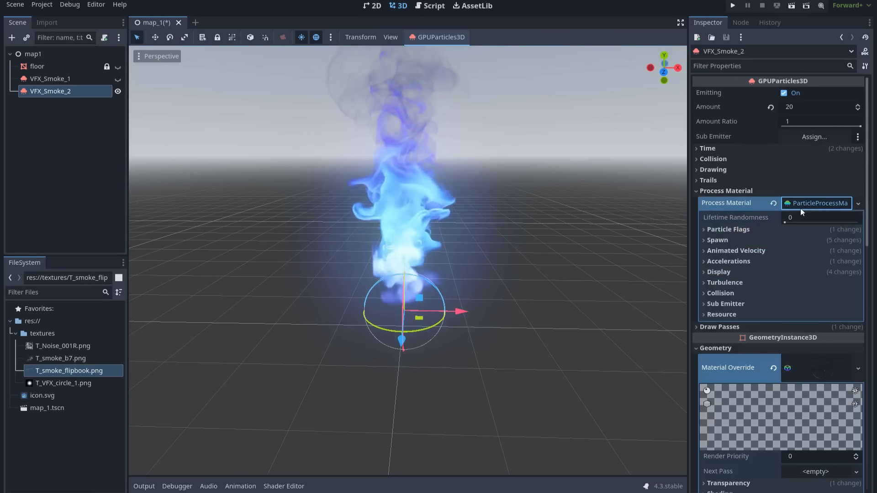
left_click(731, 273)
left_click(746, 307)
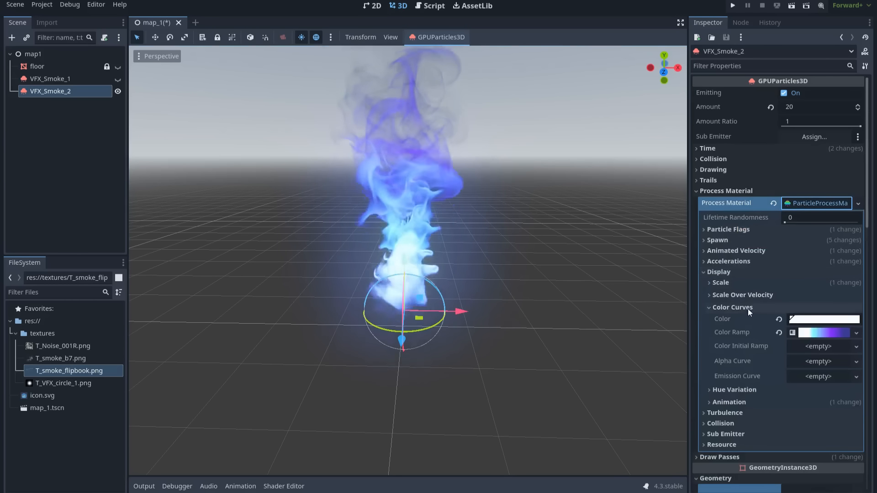
left_click(779, 333)
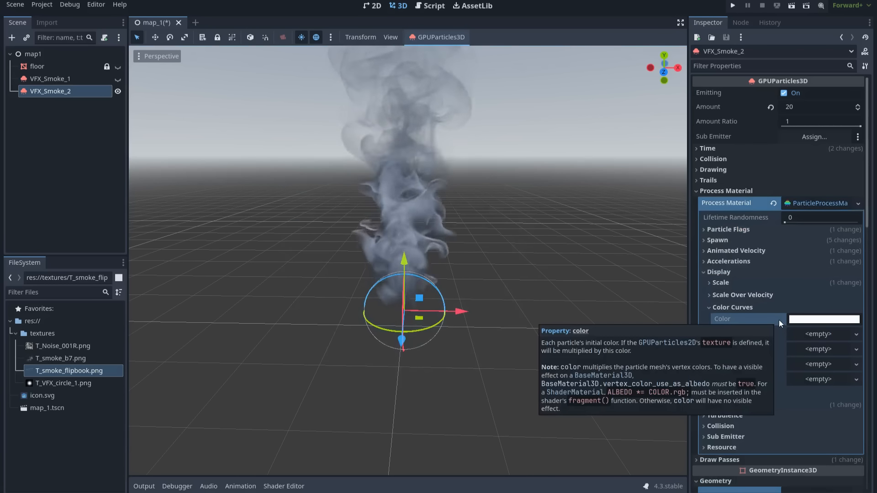
Replace the albedo texture of VFX_Smoke_2's override material with T_smoke_b7.png.
scroll(774, 264, "down", 5)
scroll(774, 264, "down", 3)
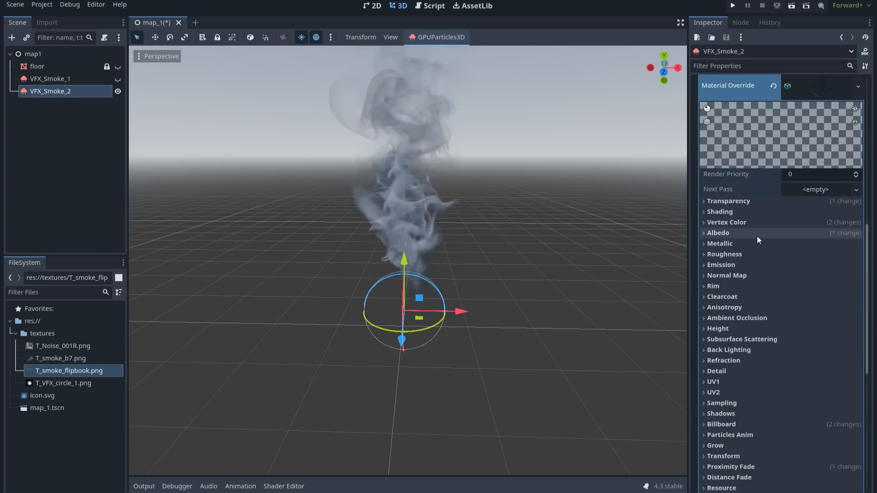
left_click(757, 235)
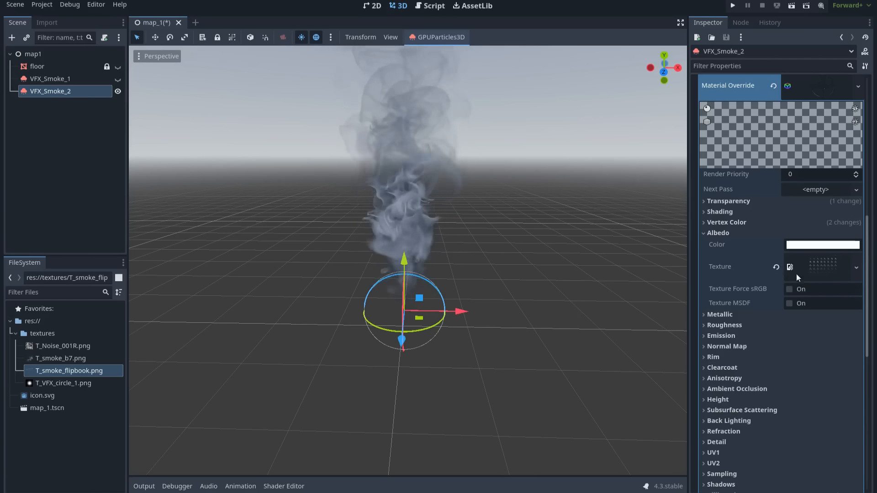
left_click(776, 267)
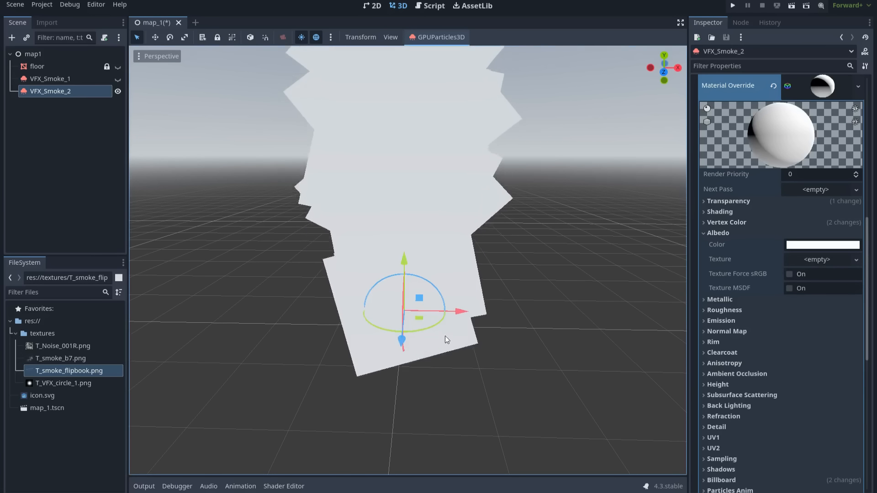
left_click(72, 360)
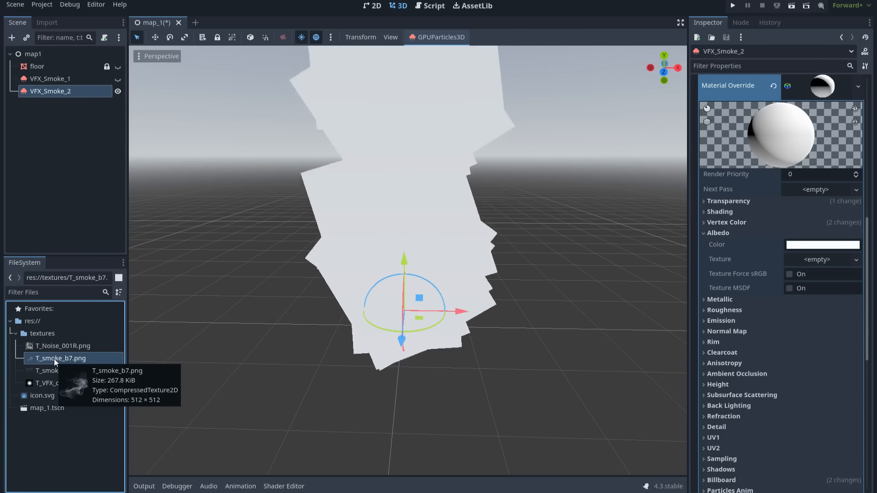
left_click_drag(54, 359, 807, 259)
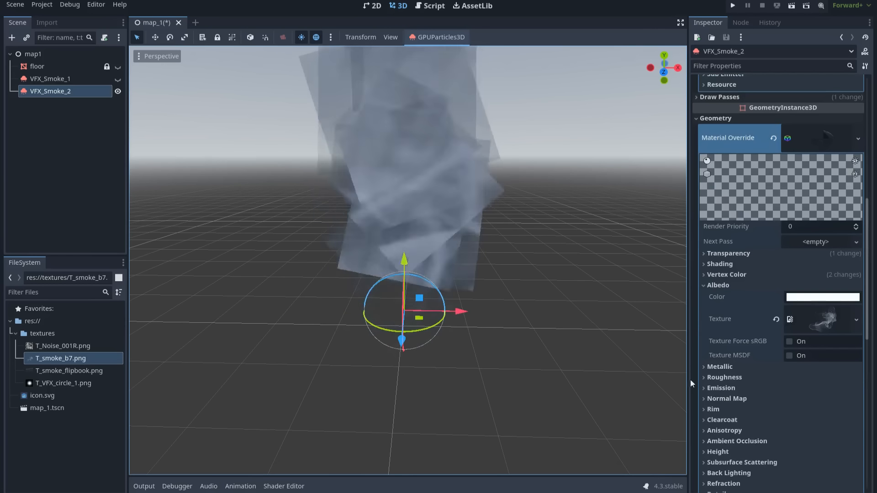
Set both H Frames and V Frames of the override material's particle animation to 1.
scroll(762, 409, "down", 4)
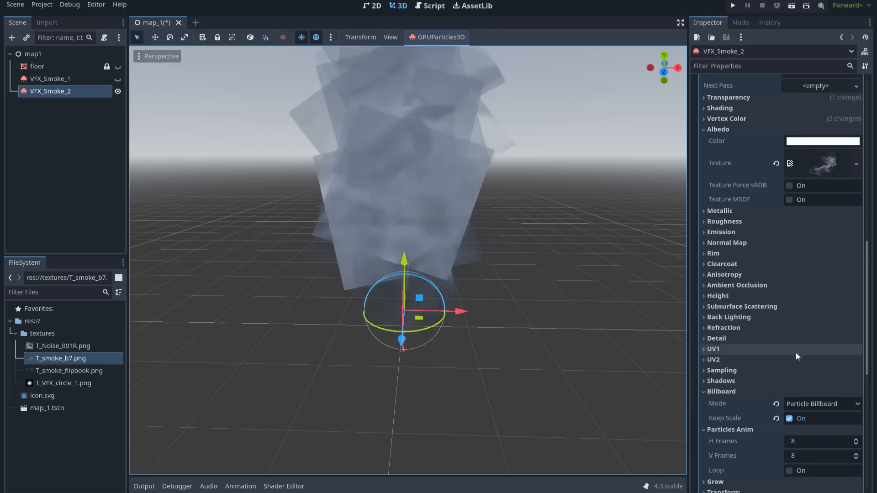
left_click(805, 443)
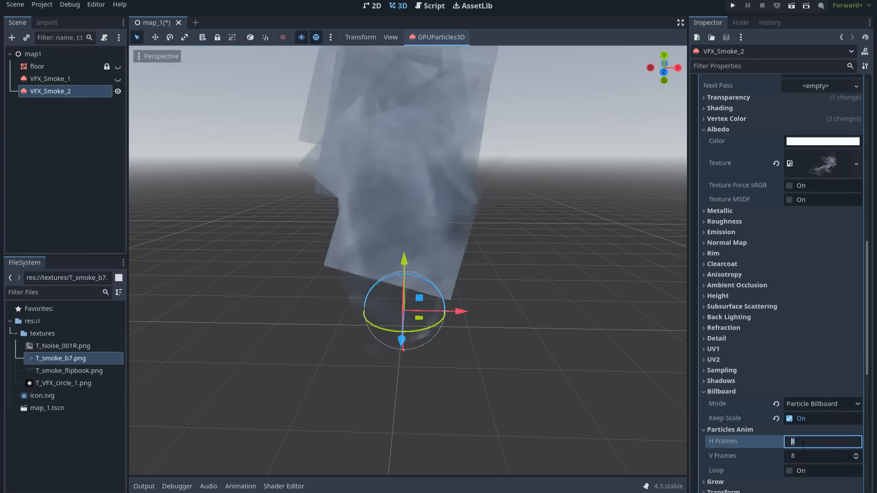
type("1")
left_click(800, 452)
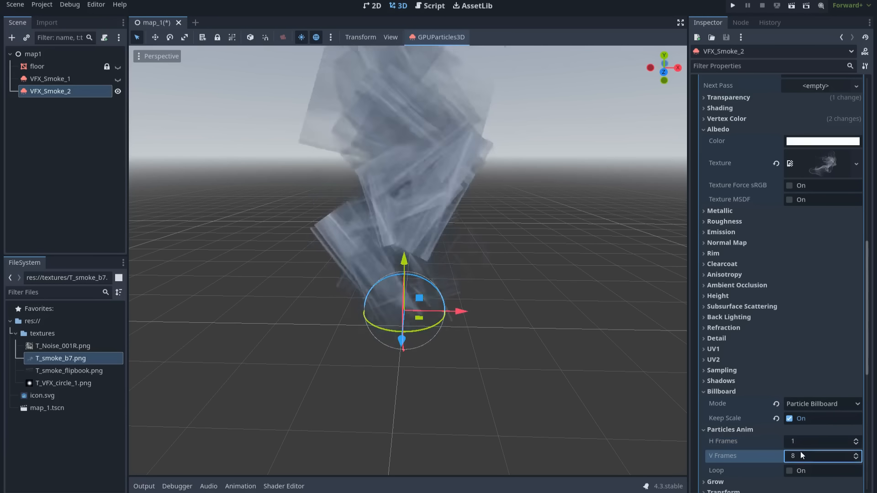
type("1")
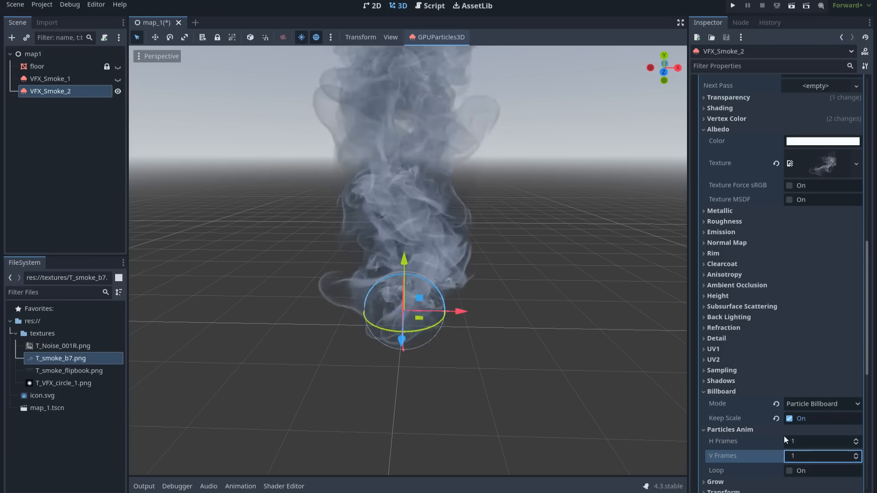
Set the minimum and maximum animation Speed of VFX_Smoke_2's process material to 0.
scroll(782, 347, "up", 7)
scroll(779, 292, "up", 3)
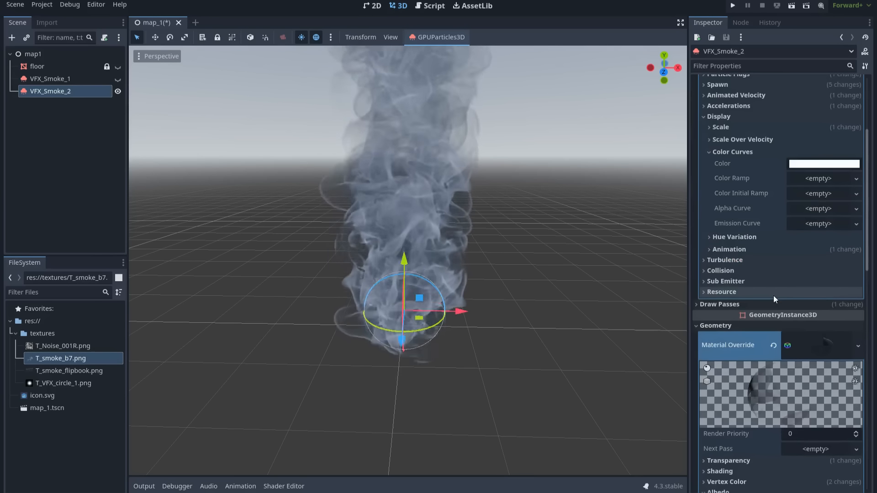
left_click(756, 303)
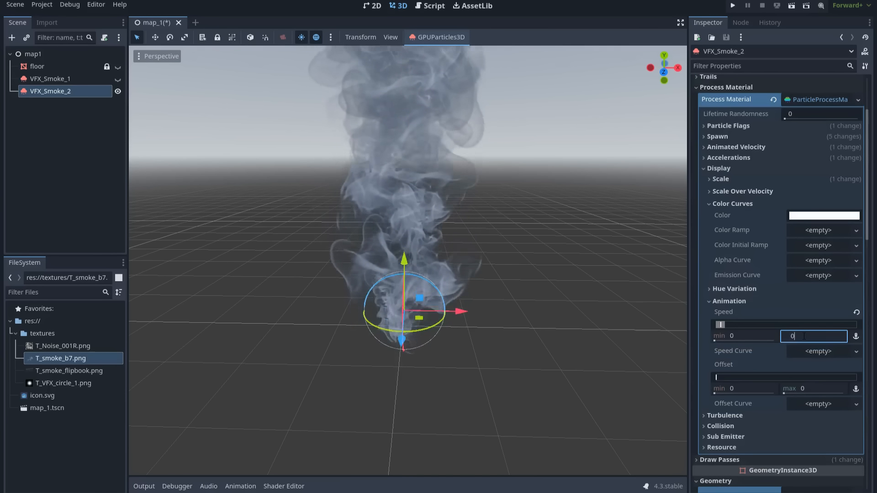
left_click(743, 303)
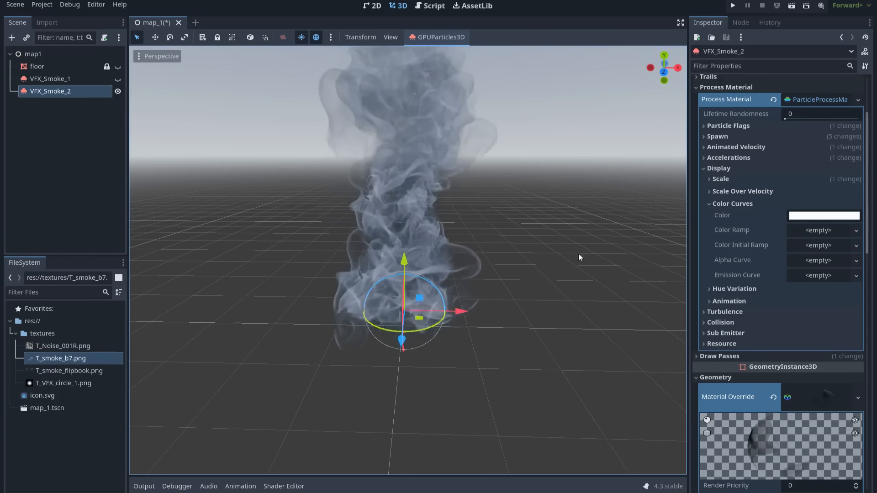
Set the particle Scale of VFX_Smoke_2 to a minimum of 1 and a maximum of 1.3.
scroll(571, 252, "down", 3)
scroll(545, 256, "up", 3)
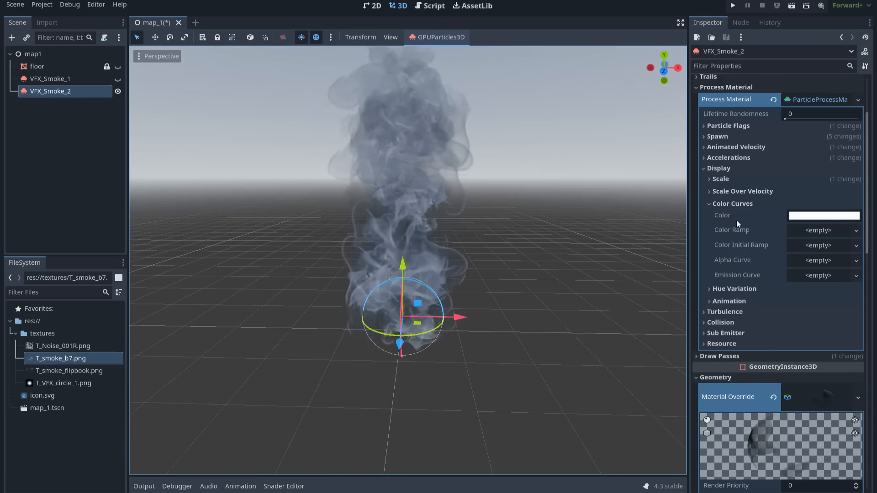
left_click(744, 181)
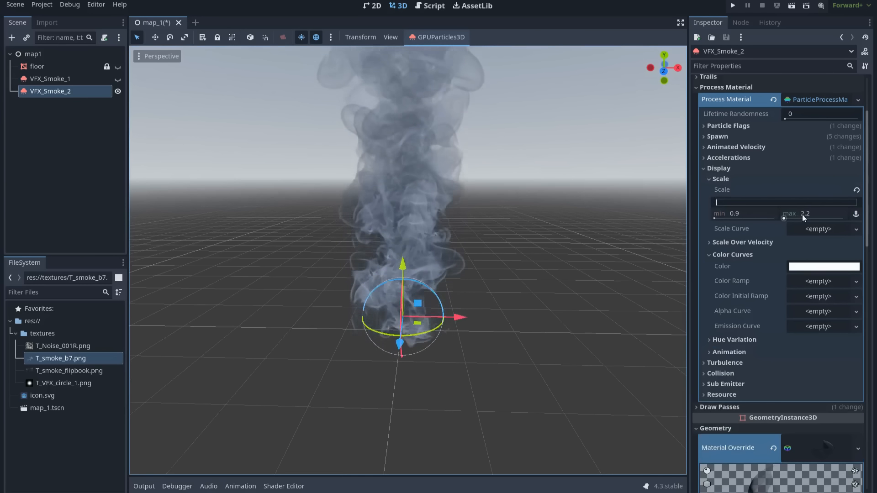
left_click(757, 214)
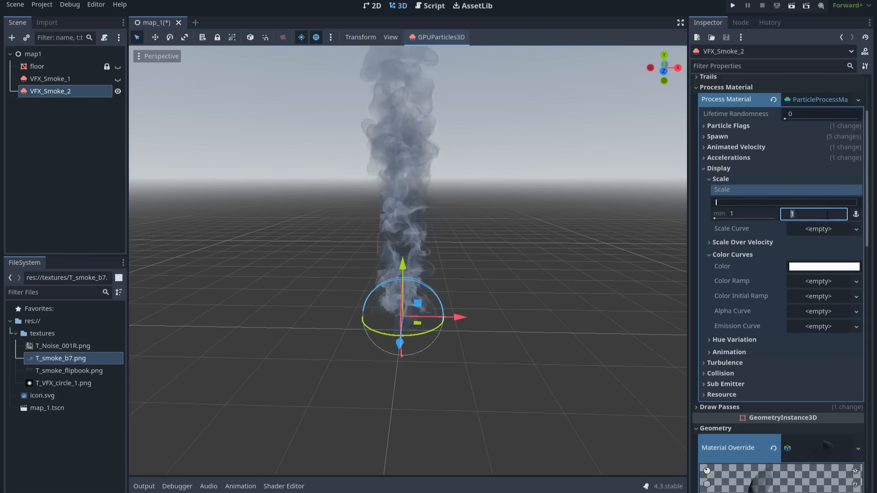
Assign a new CurveTexture as the Scale Curve of VFX_Smoke_2 and open its curve for editing.
left_click(818, 229)
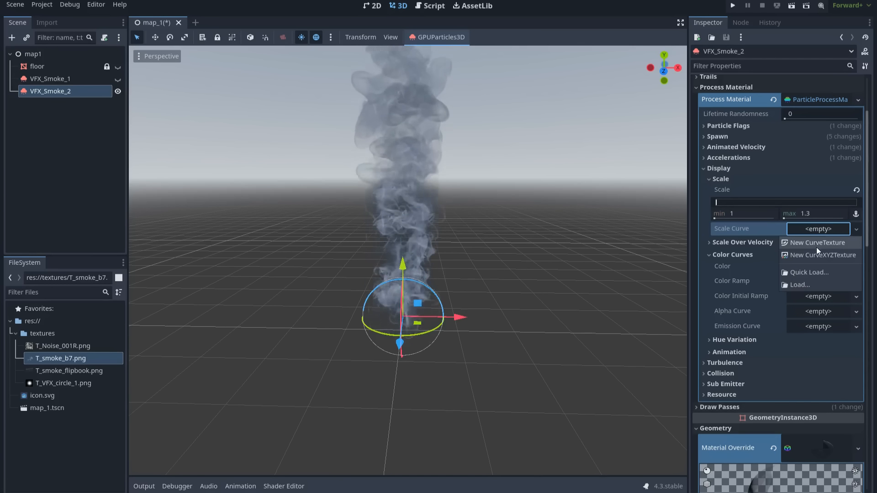
left_click(817, 247)
left_click(823, 230)
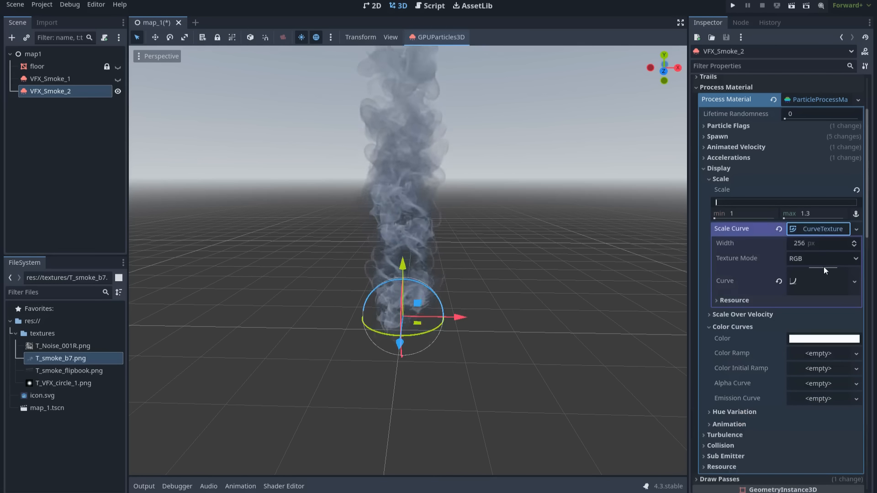
left_click(821, 274)
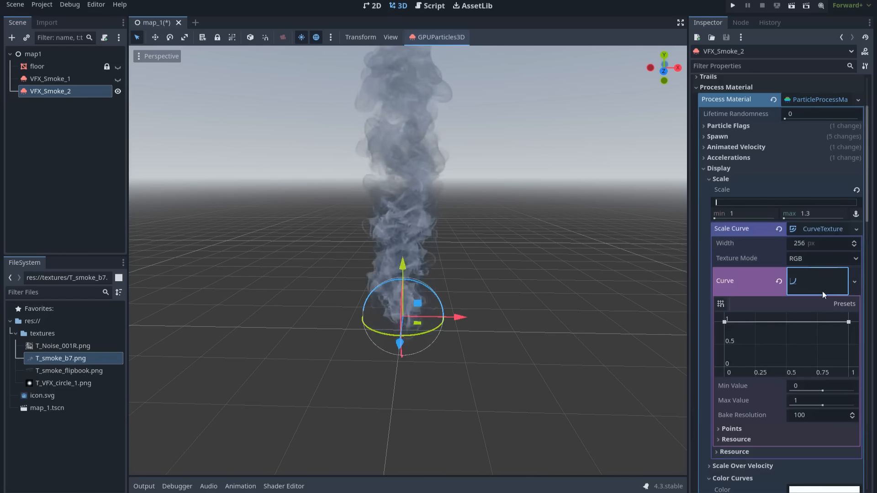
Set the scale curve's Max Value to 2 and shape it to rise from about 0.15 at the start to about 1.98 at the end.
left_click(806, 400)
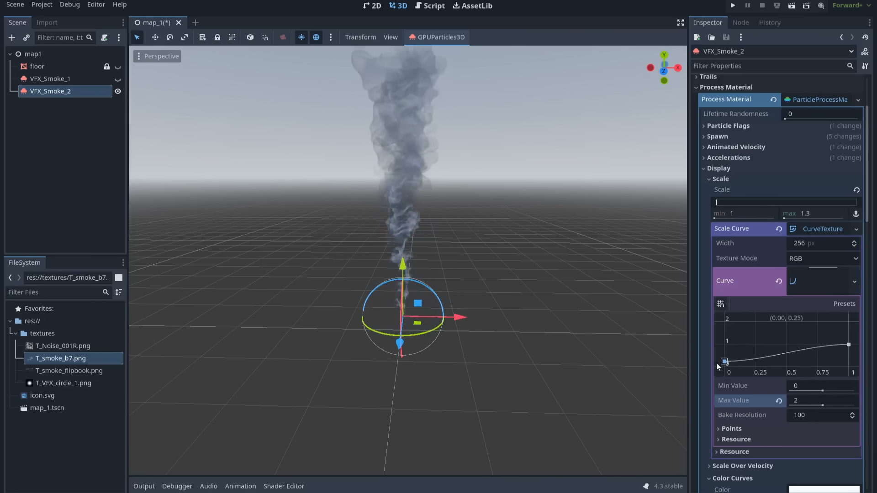
left_click_drag(717, 363, 712, 364)
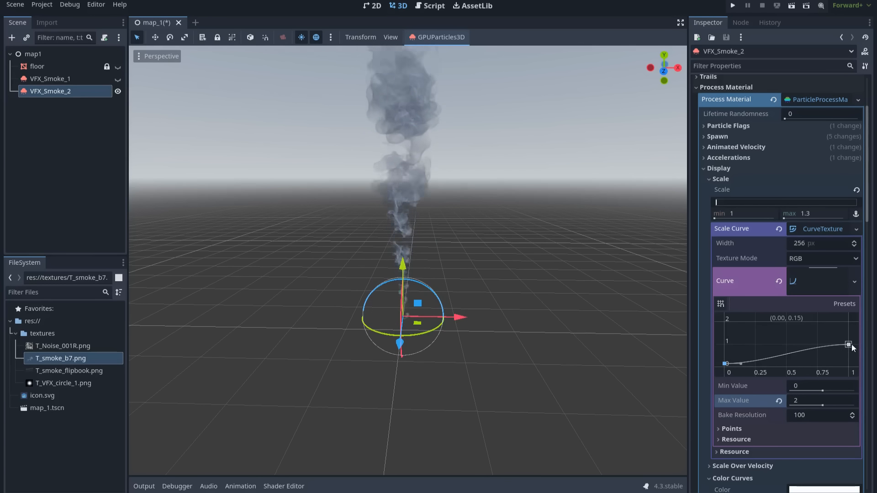
left_click_drag(849, 345, 857, 329)
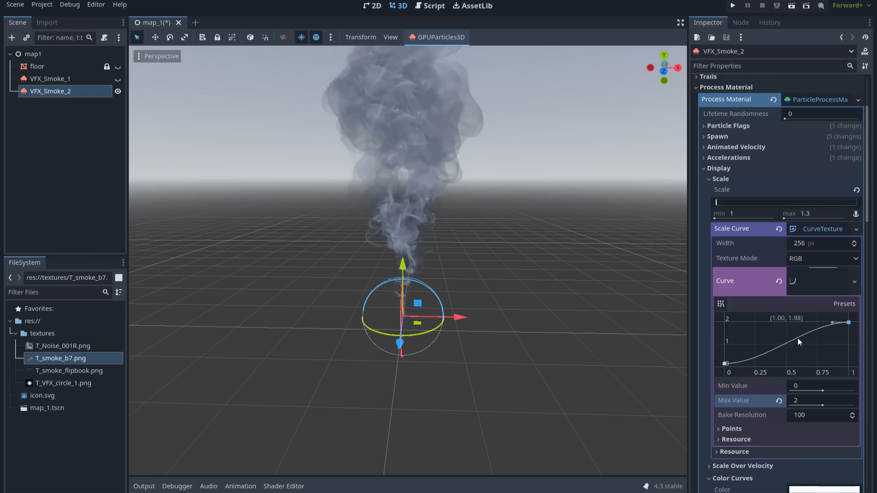
Reshape the scale curve to start at 0.35 and add two middle points near 1, the second at (0.58, 1.08).
left_click_drag(798, 338, 723, 361)
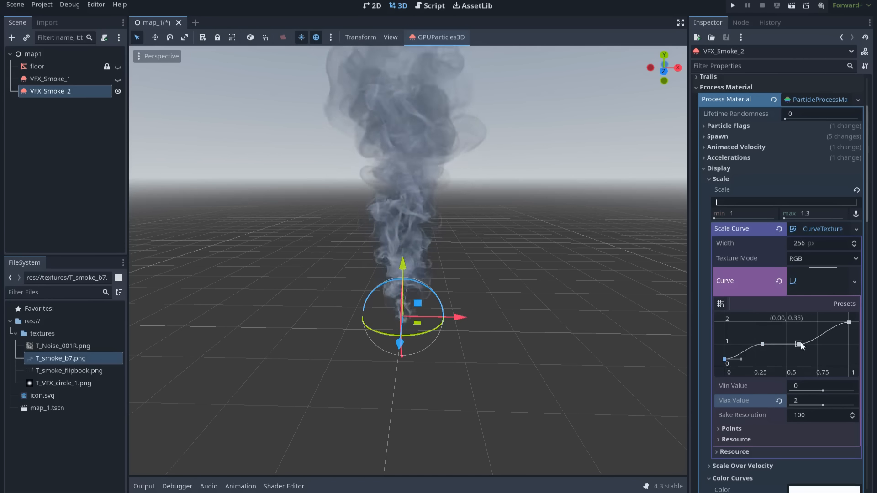
left_click_drag(801, 343, 798, 344)
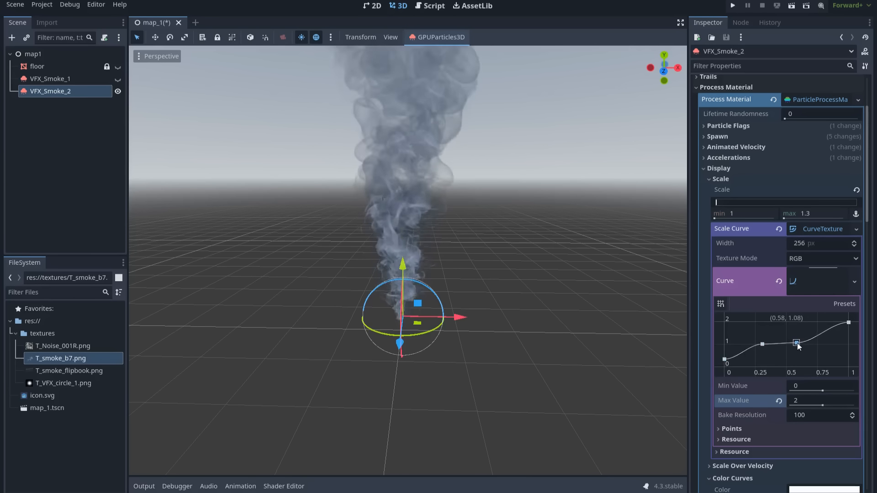
scroll(549, 270, "down", 6)
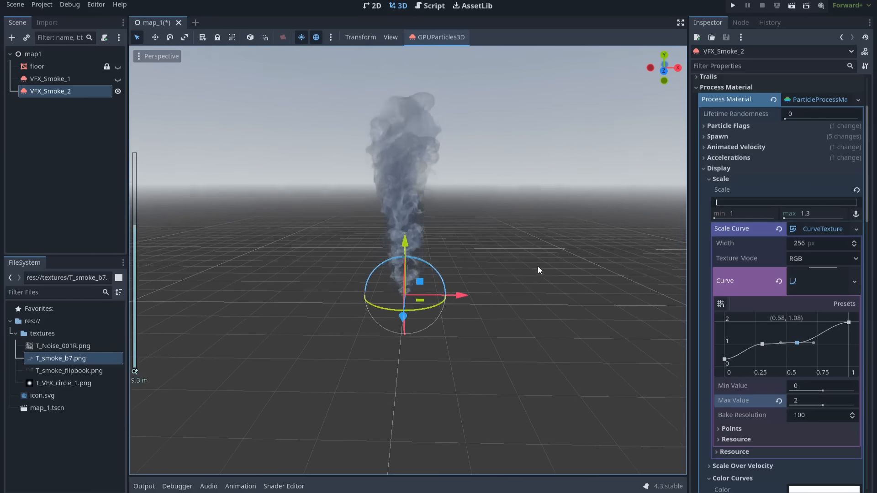
scroll(537, 266, "up", 4)
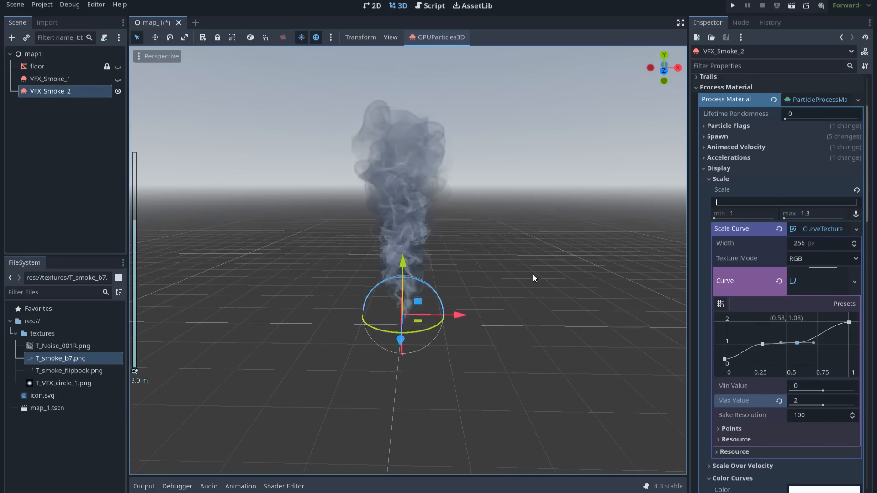
scroll(531, 269, "up", 2)
scroll(494, 242, "down", 2)
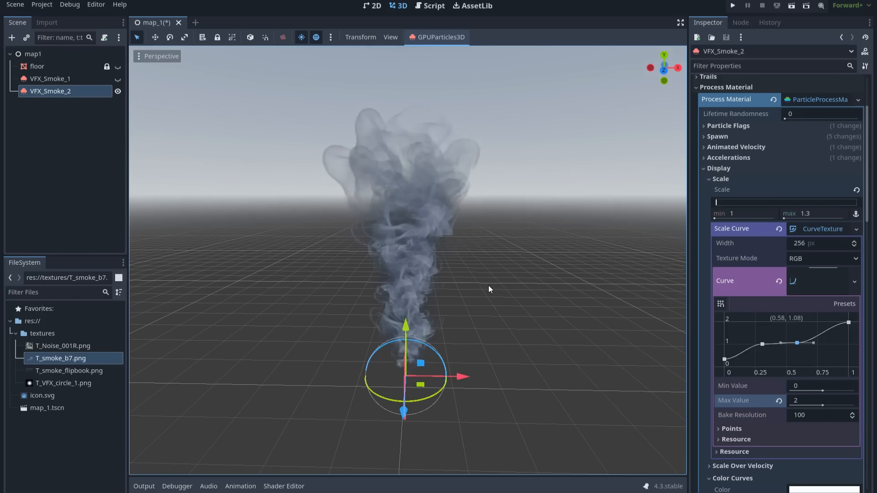
middle_click_drag(488, 285, 498, 239, "shift")
Assign a new CurveTexture as the Alpha Curve of VFX_Smoke_2, with Texture Mode Red and a new Curve.
left_click(727, 179)
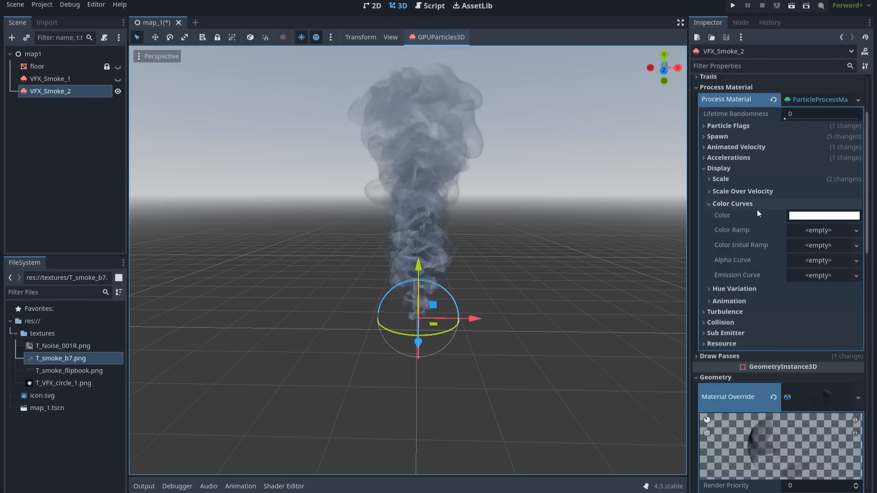
left_click(810, 262)
left_click(819, 276)
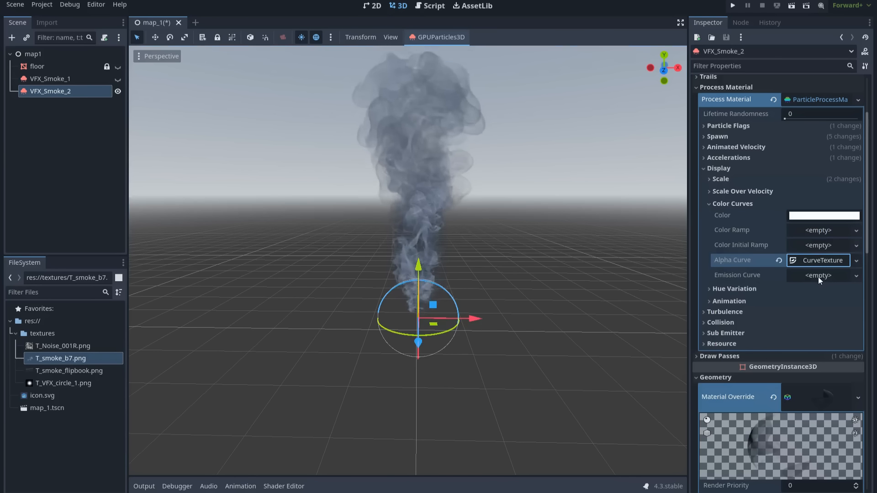
left_click(822, 261)
left_click(820, 291)
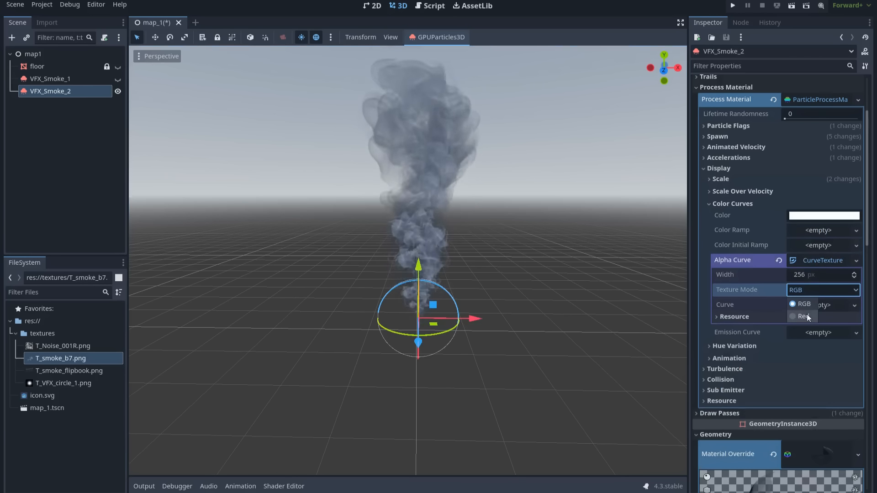
left_click(808, 314)
left_click(818, 319)
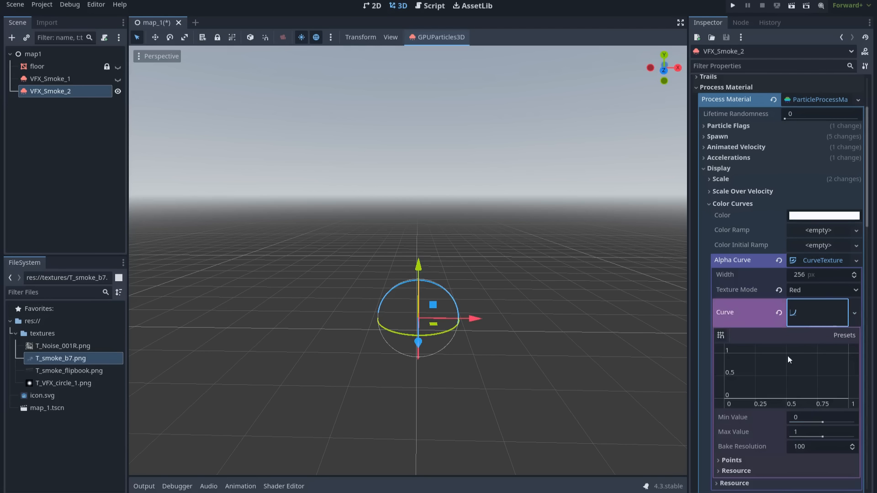
Shape the alpha curve to rise from 0 to 1 at 0.18, hold until about 0.77 and fall to 0 at the end.
left_click_drag(731, 394, 742, 352)
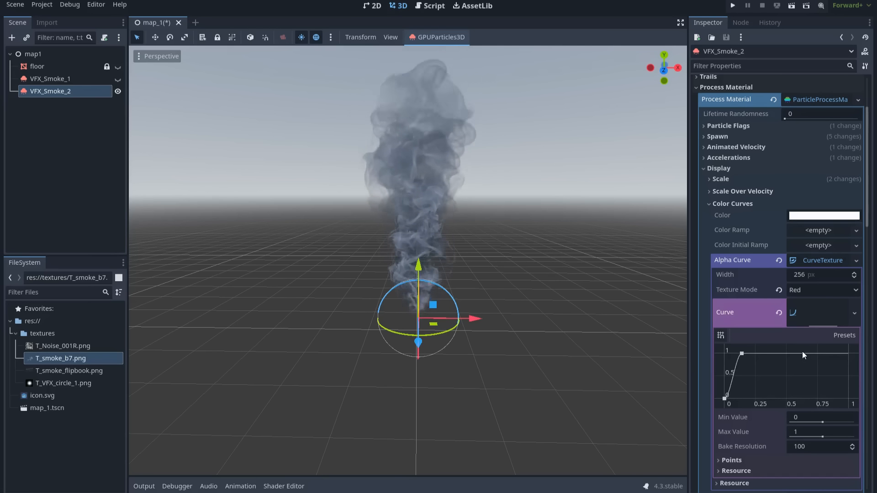
left_click(824, 353)
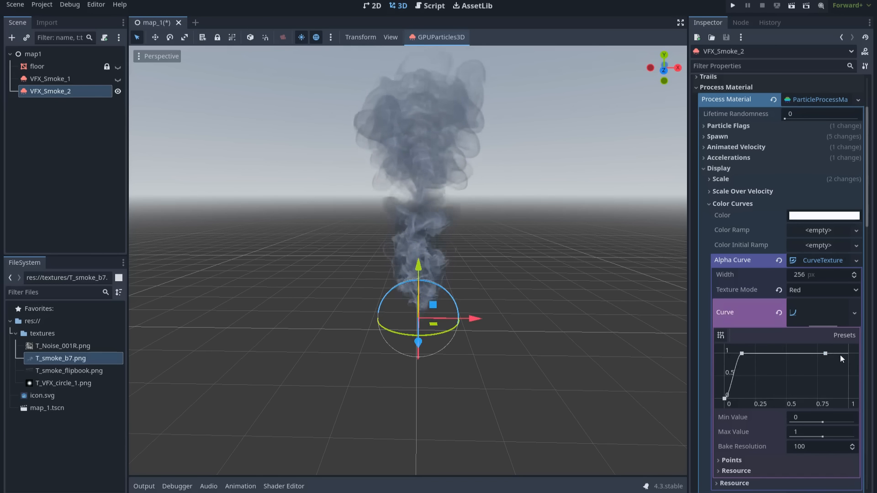
left_click_drag(848, 353, 853, 402)
left_click_drag(825, 354, 820, 354)
left_click_drag(742, 353, 746, 353)
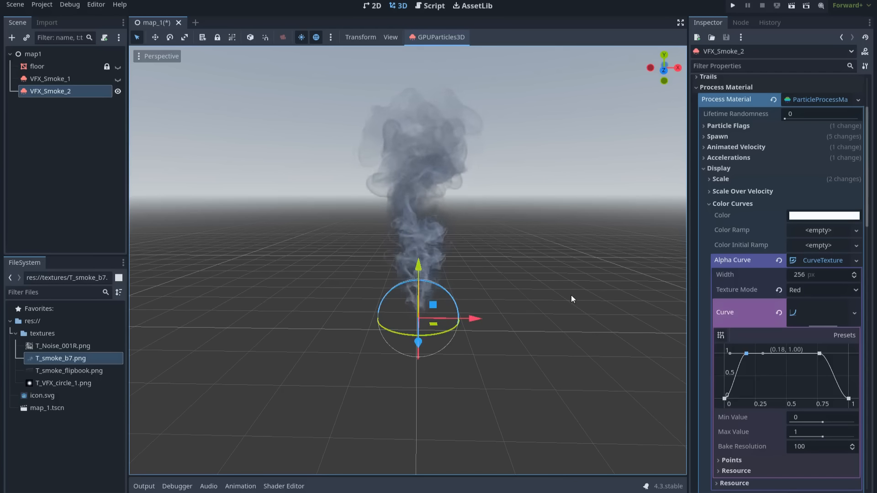
scroll(567, 293, "down", 2)
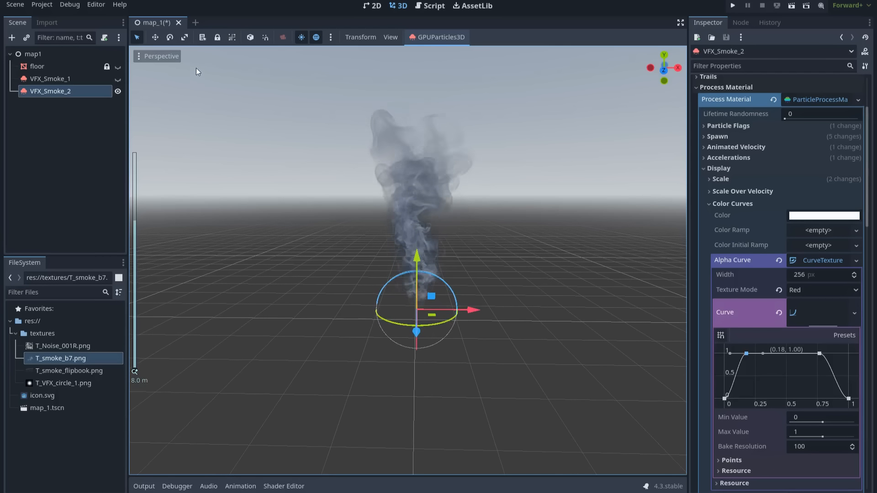
Show VFX_Smoke_1 and reset its process material's Color Ramp and Color to their defaults.
left_click(118, 79)
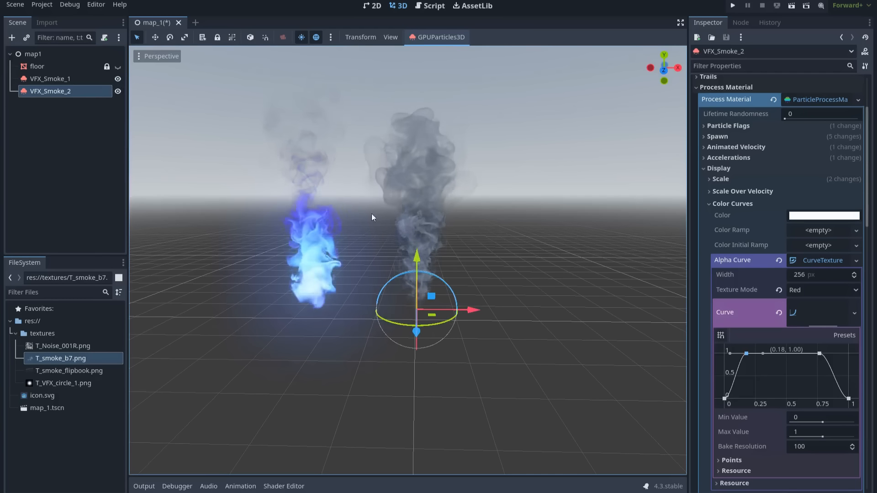
scroll(393, 237, "up", 2)
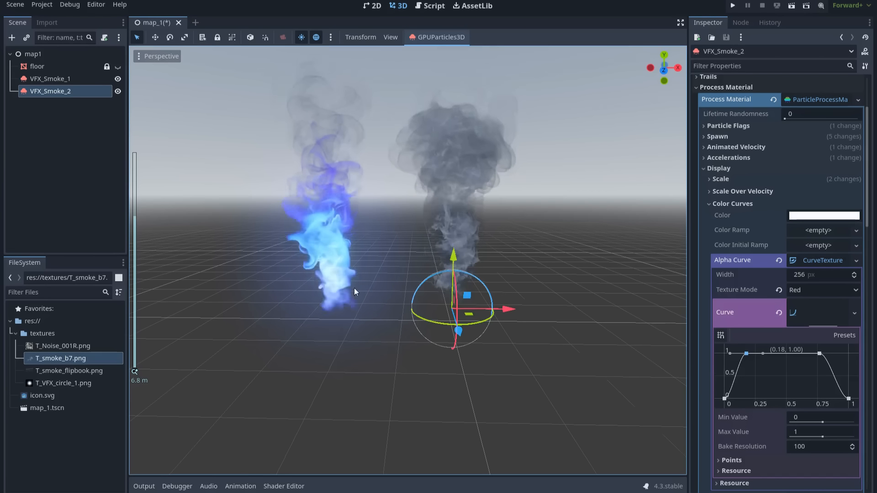
left_click(338, 295)
scroll(816, 286, "down", 3)
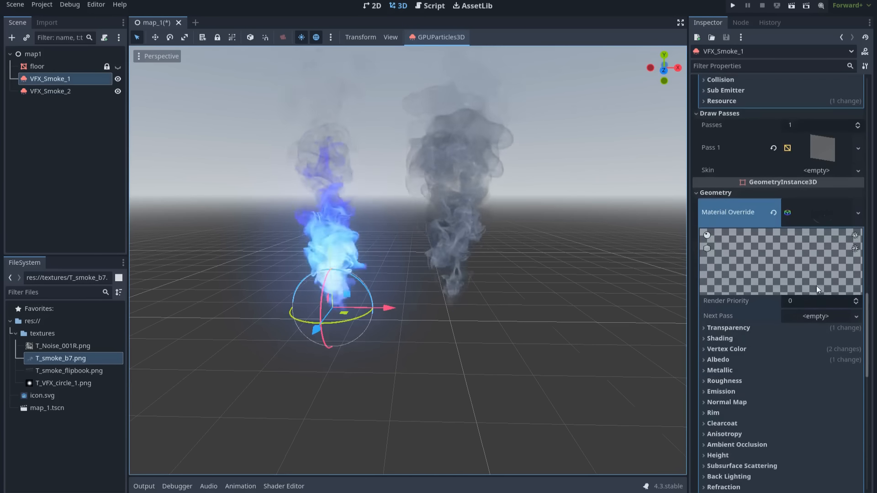
scroll(801, 285, "up", 7)
left_click(779, 197)
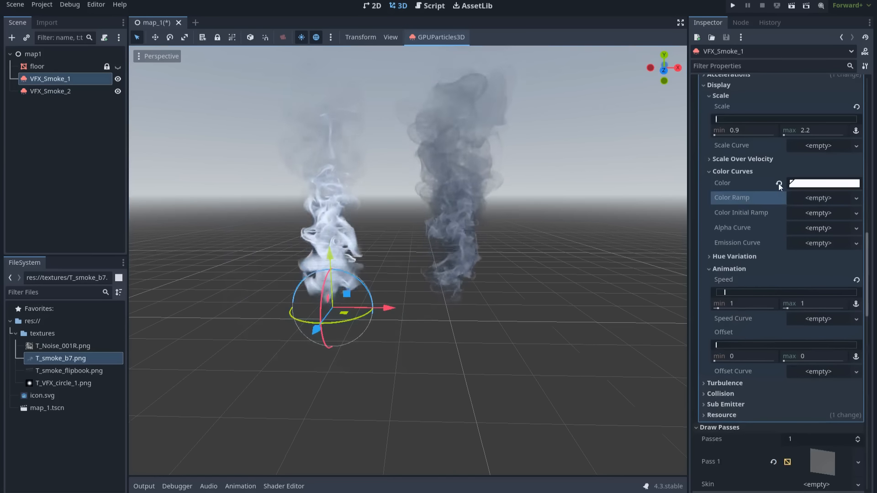
left_click(621, 303)
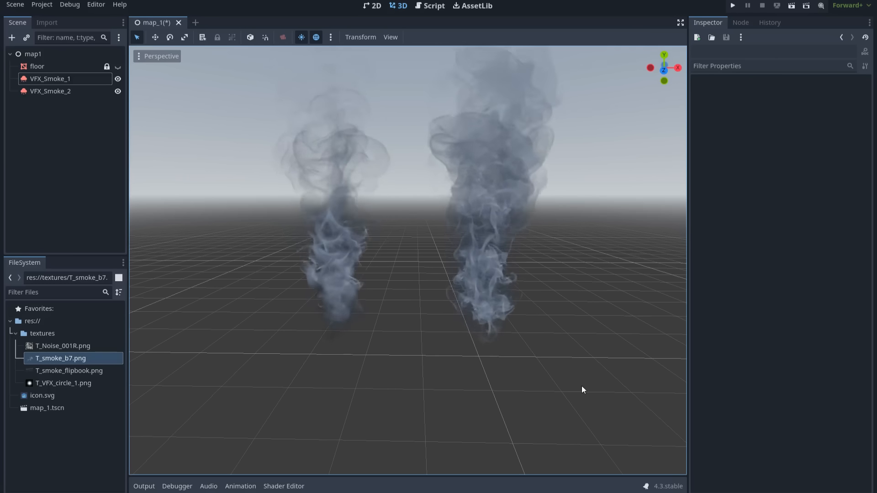
Compare the flipbook smoke of VFX_Smoke_1 with the single-texture smoke of VFX_Smoke_2 up close and from farther away.
scroll(456, 368, "up", 3)
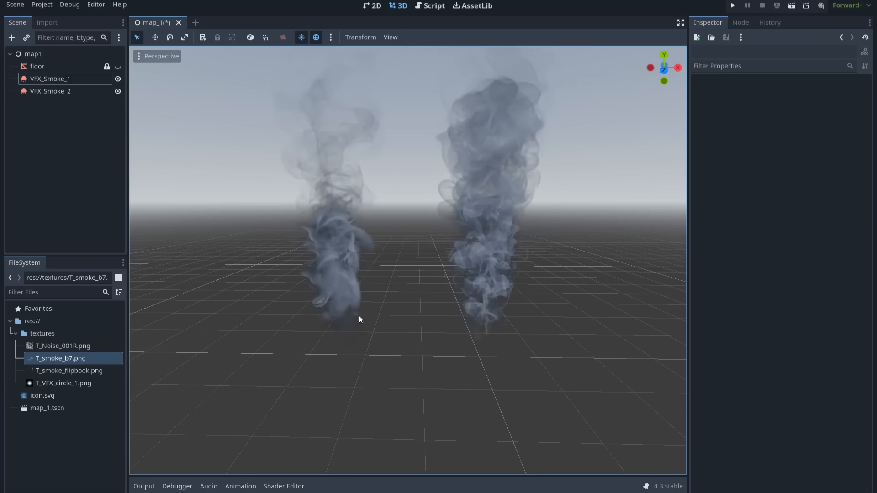
scroll(347, 303, "up", 2)
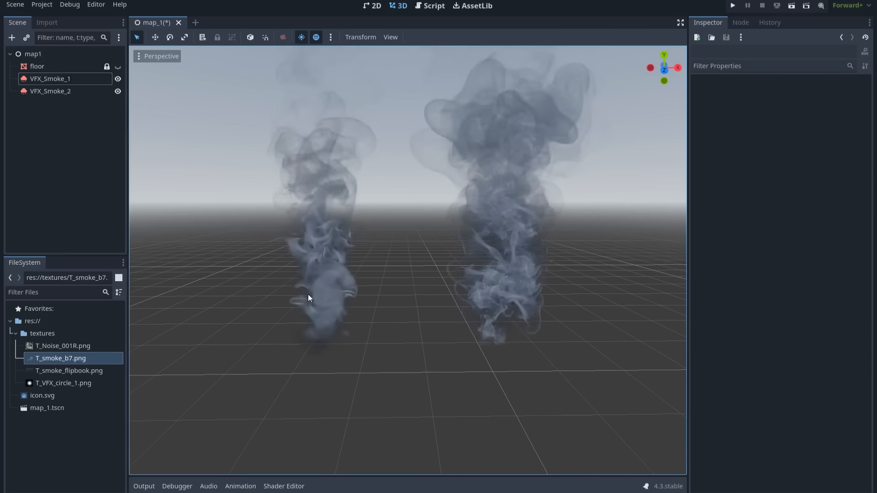
scroll(401, 288, "down", 2)
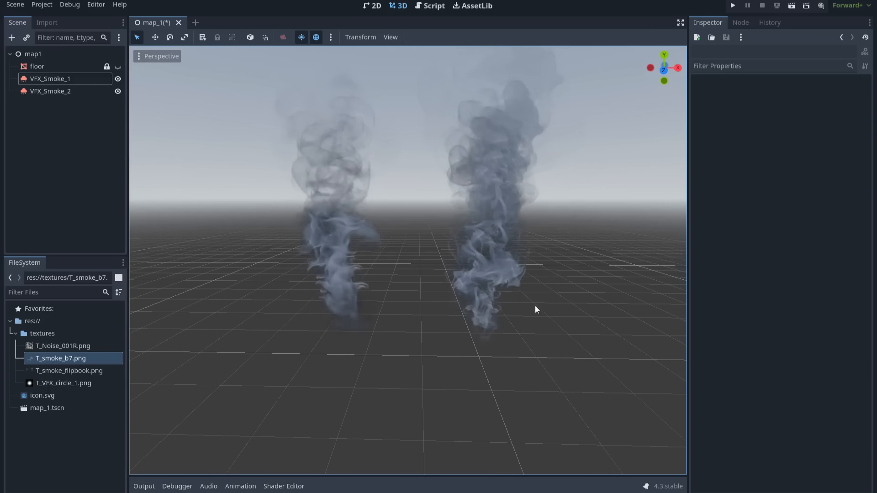
scroll(339, 302, "up", 2)
middle_click_drag(339, 301, 344, 302)
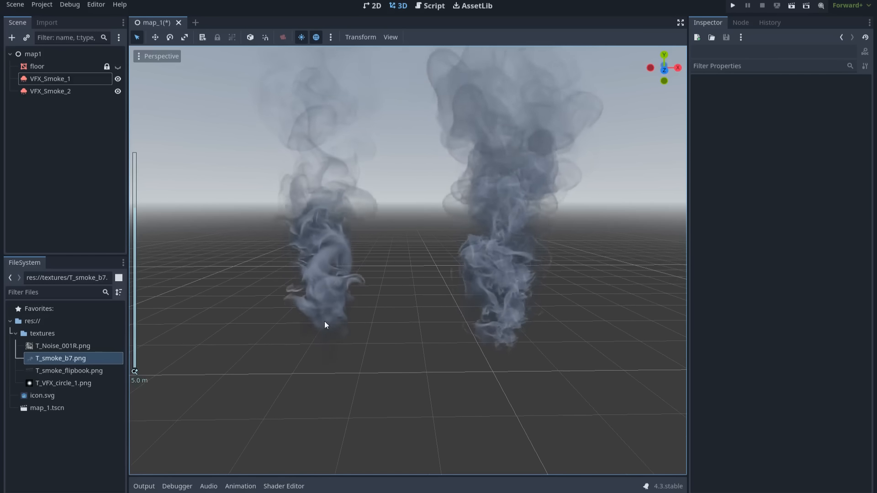
scroll(402, 290, "down", 2)
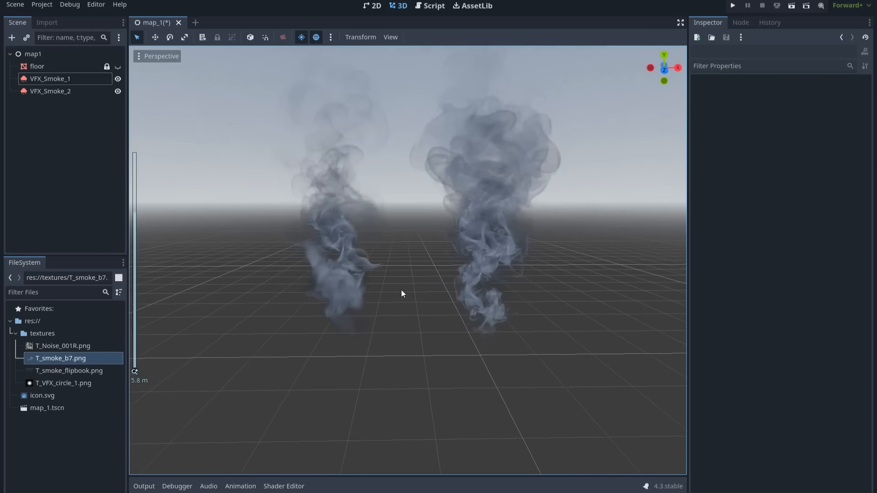
middle_click_drag(514, 301, 516, 300)
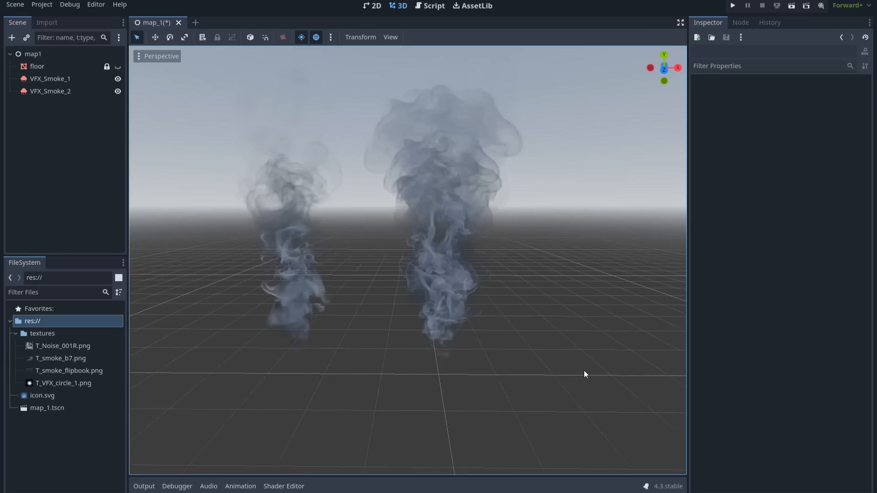
Duplicate VFX_Smoke_2 and move the copy along the X axis to stand beside the original smoke.
middle_click_drag(584, 371, 511, 366)
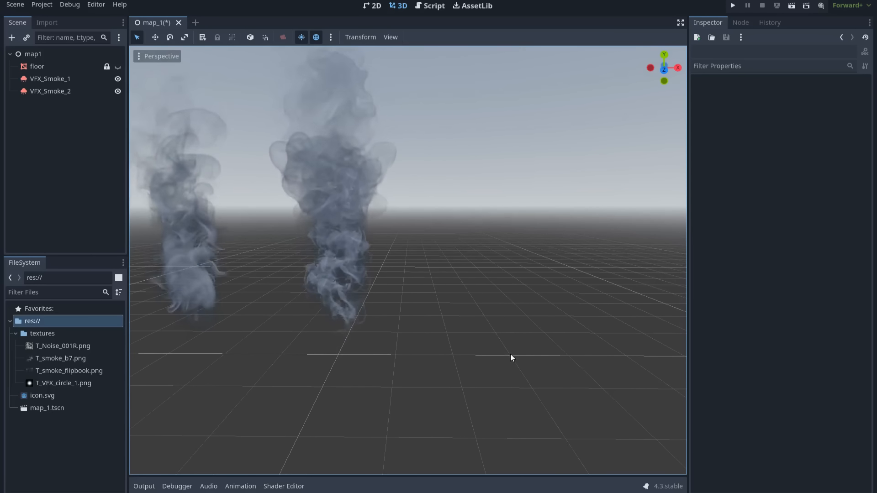
left_click(80, 91)
key("ctrl+d")
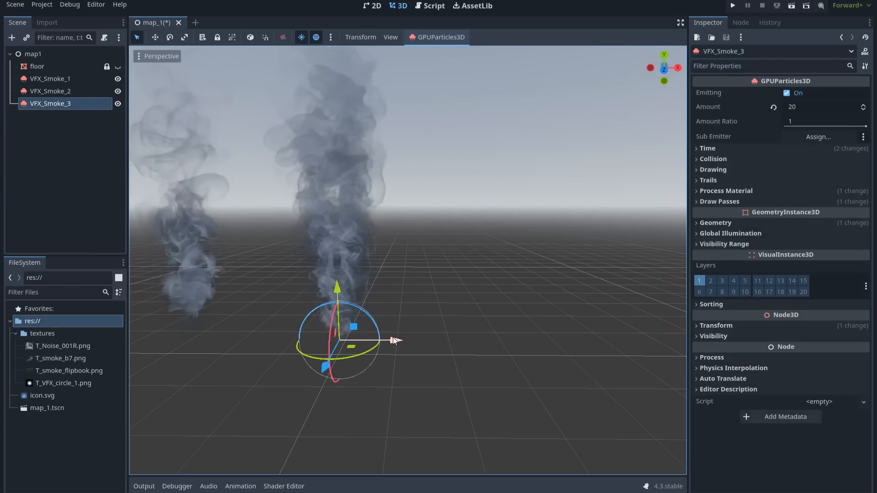
left_click_drag(395, 341, 571, 347)
middle_click_drag(437, 366, 387, 363, "shift")
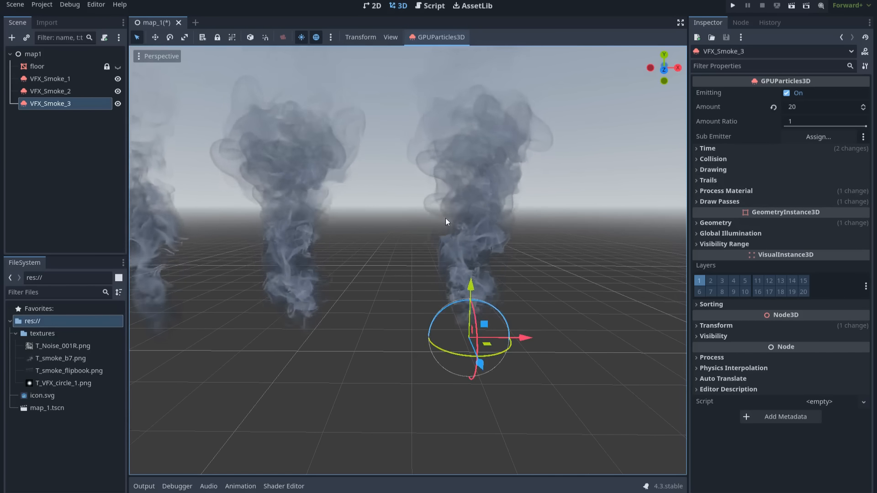
Make the process material of VFX_Smoke_3 unique recursively, including its scale and alpha curve textures and curves.
left_click(762, 192)
left_click(807, 204)
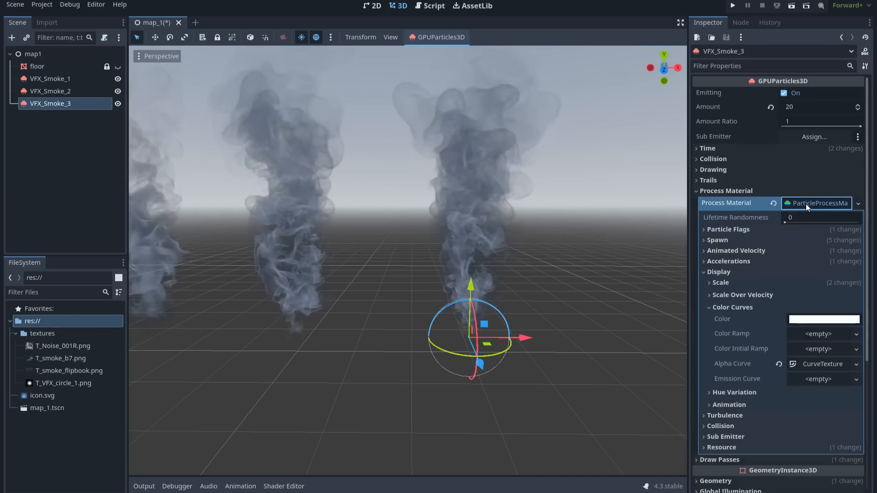
right_click(806, 204)
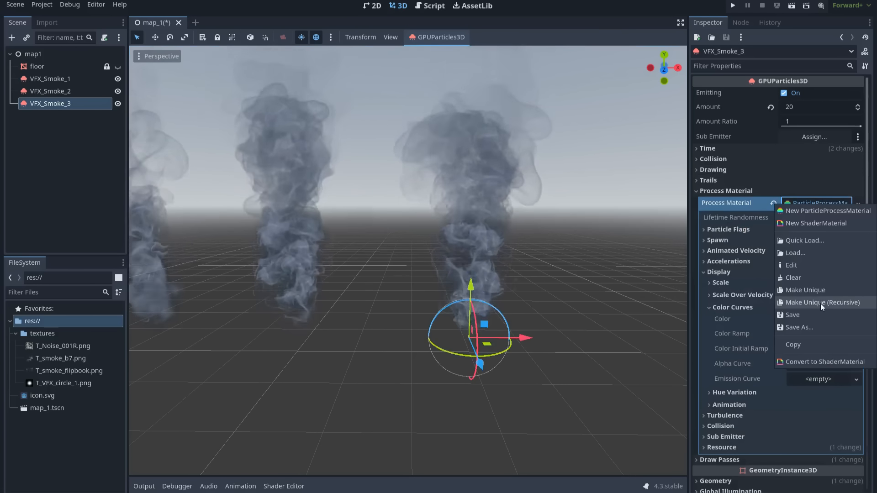
left_click(829, 304)
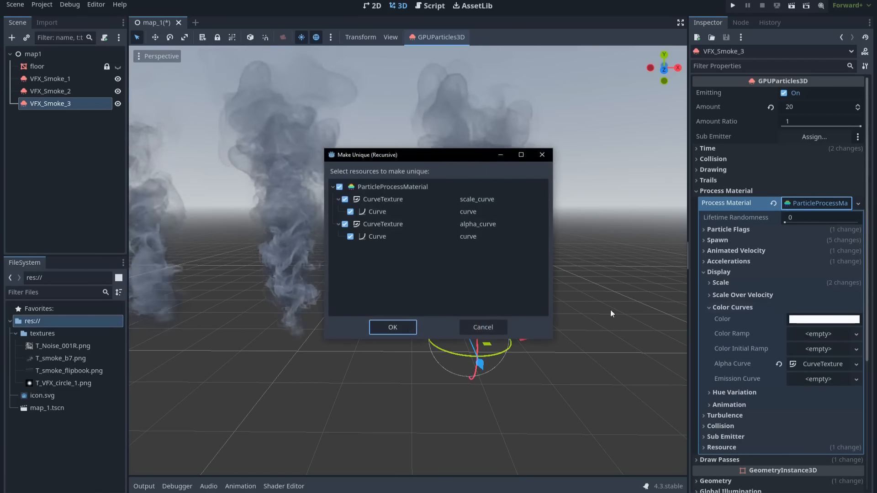
left_click(394, 329)
left_click(833, 203)
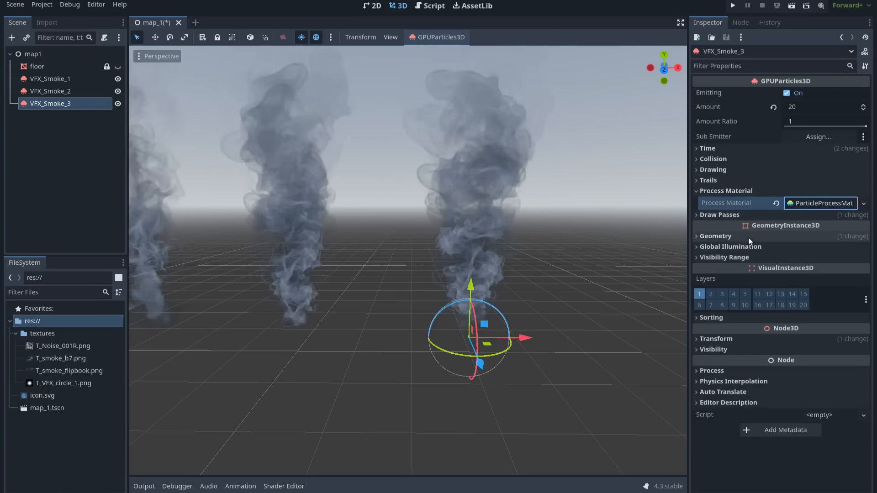
Replace the Material Override of VFX_Smoke_3 with a new ShaderMaterial.
left_click(747, 237)
left_click(827, 259)
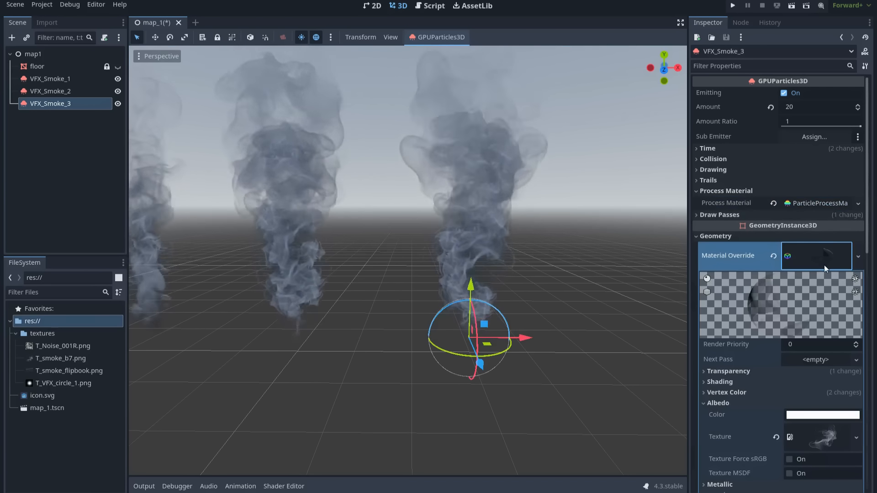
left_click(774, 257)
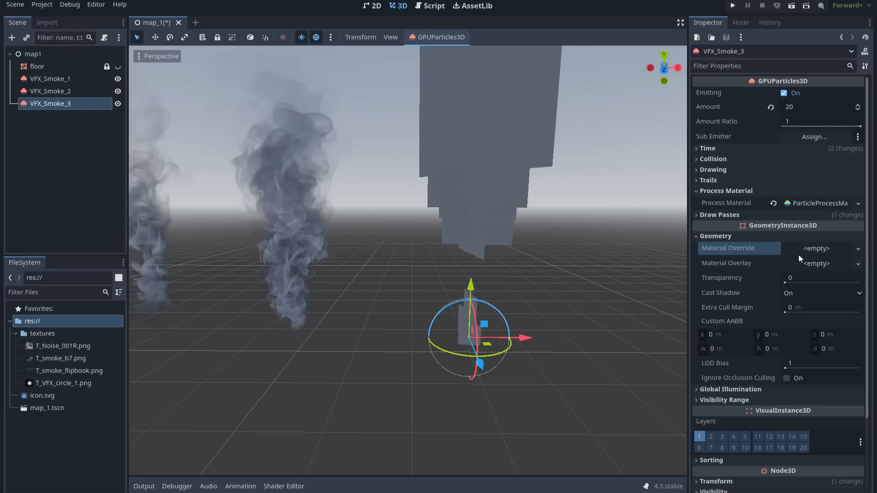
left_click(827, 251)
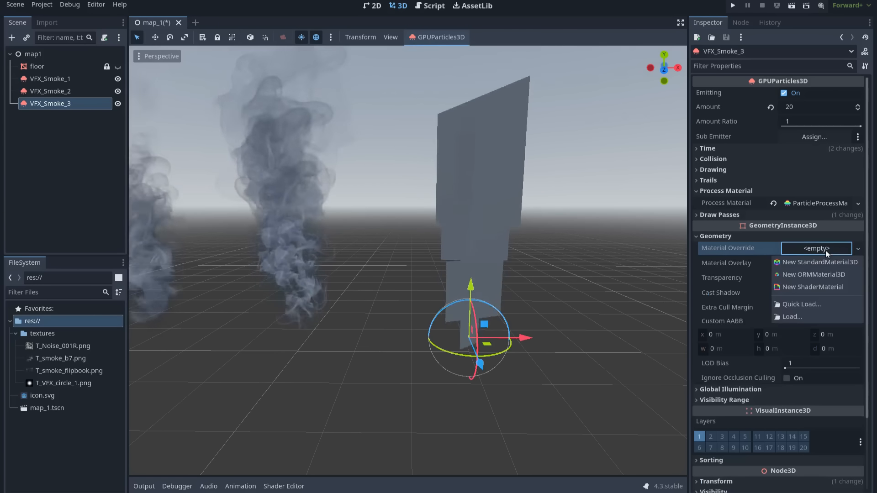
left_click(811, 289)
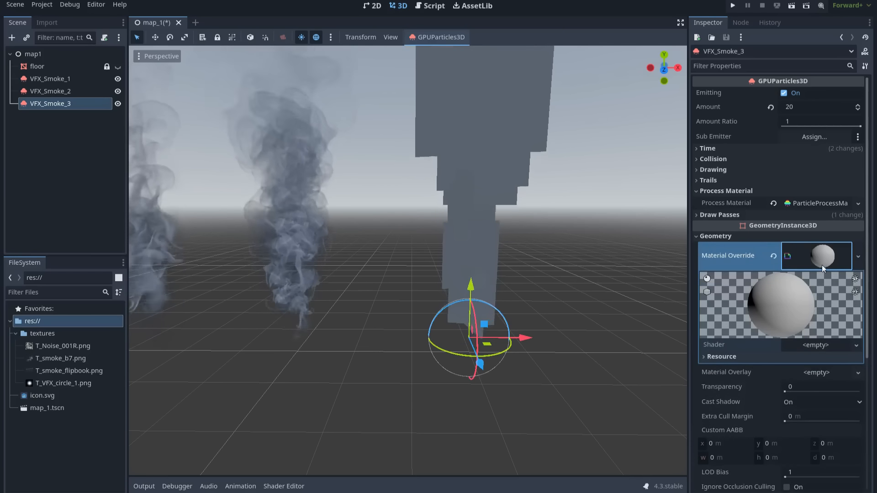
Create a VisualShader in Spatial mode for the VFX_Smoke_3 override material, saved as res://s_smoke_LOD.tres.
left_click(813, 345)
left_click(826, 359)
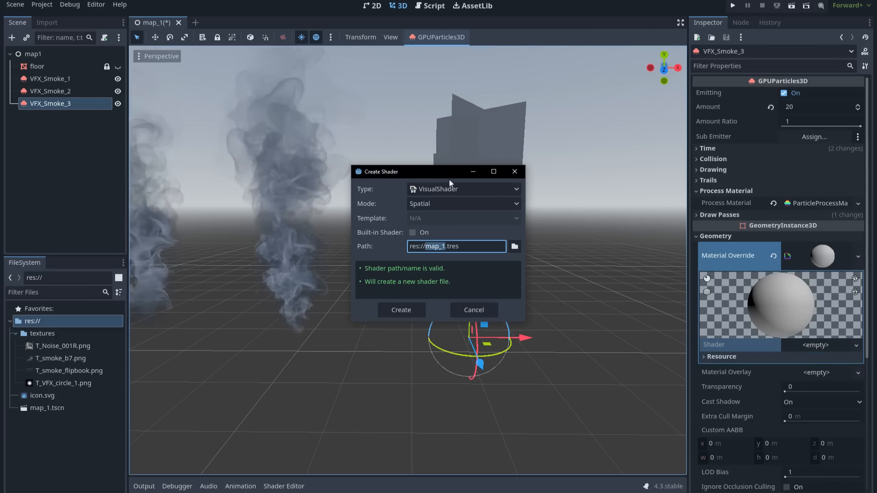
left_click_drag(449, 180, 454, 228)
left_click(462, 247)
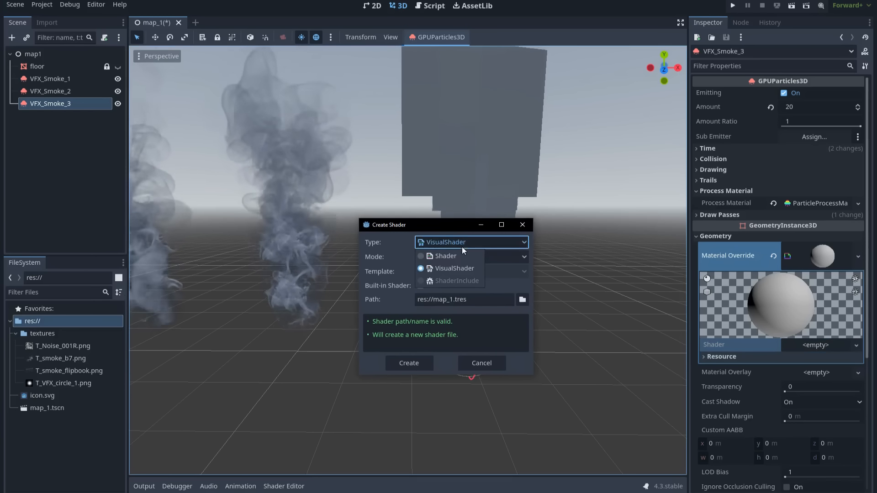
left_click(453, 269)
left_click(456, 300)
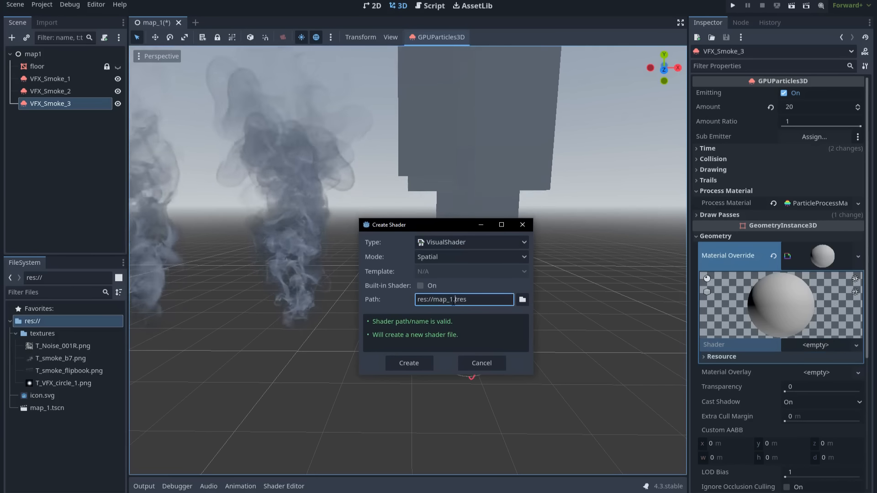
left_click_drag(454, 300, 434, 301)
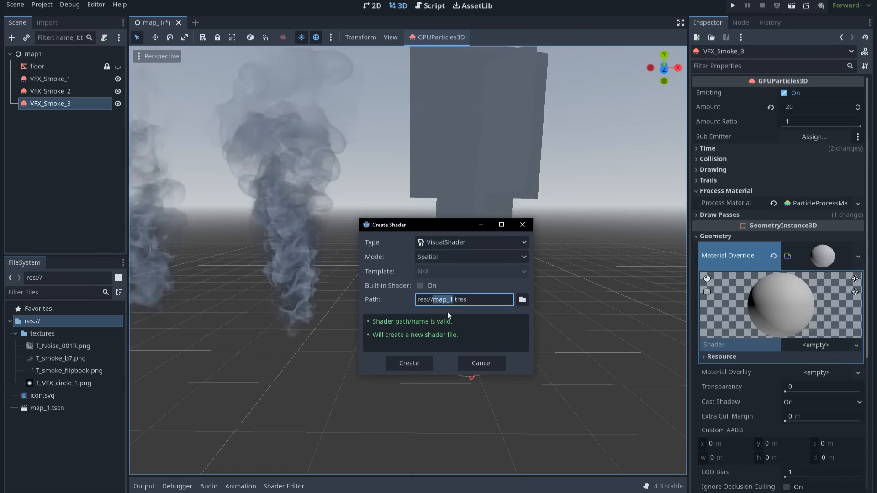
type("s_smoke_")
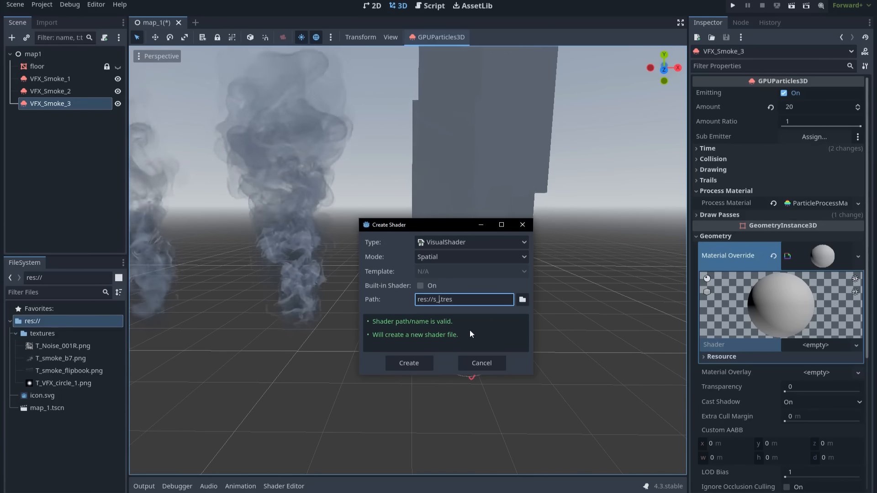
type("LOD")
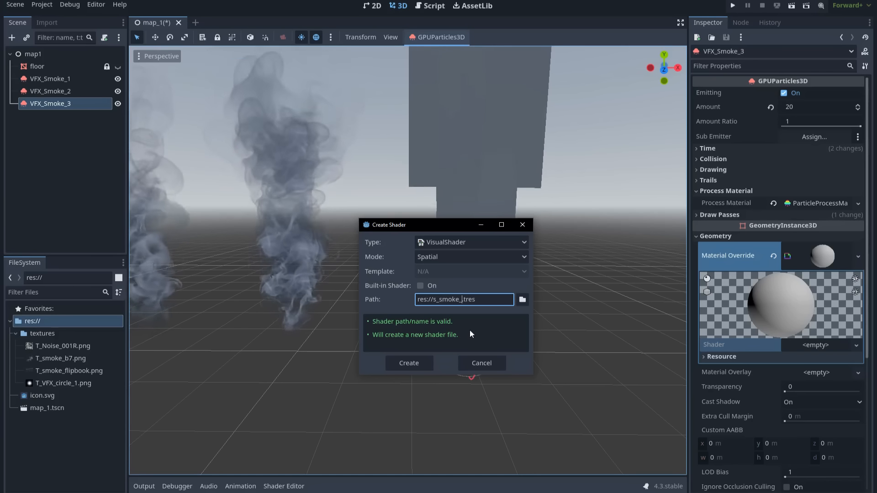
left_click(419, 364)
Open s_smoke_LOD.tres for editing and enlarge the shader graph area to show more of the Output node.
middle_click_drag(251, 410, 298, 381, "shift")
double_click(57, 421)
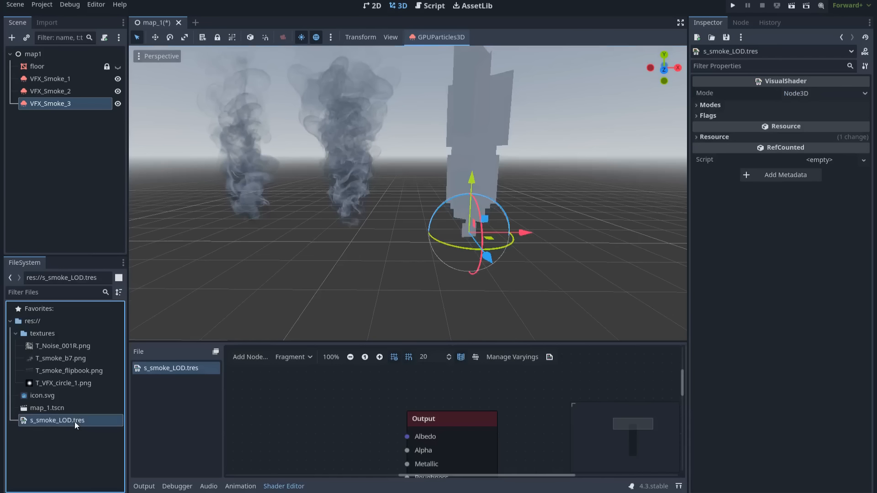
left_click_drag(424, 313, 456, 183)
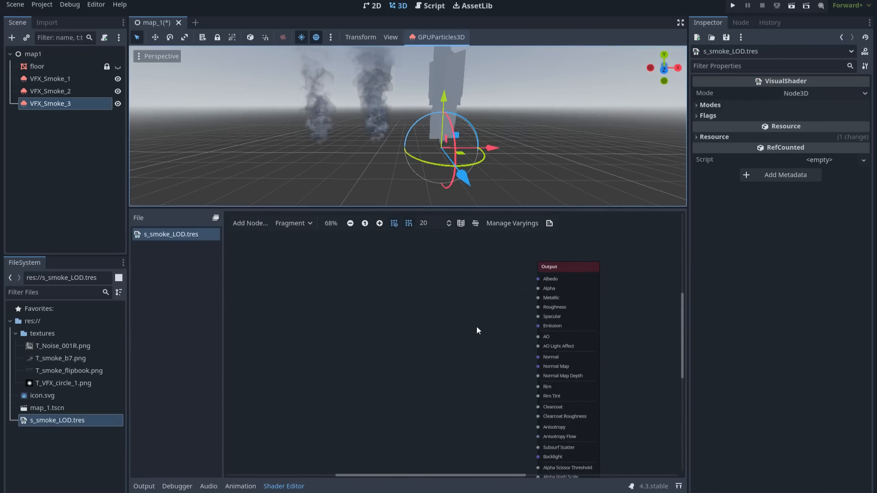
middle_click_drag(476, 327, 483, 312)
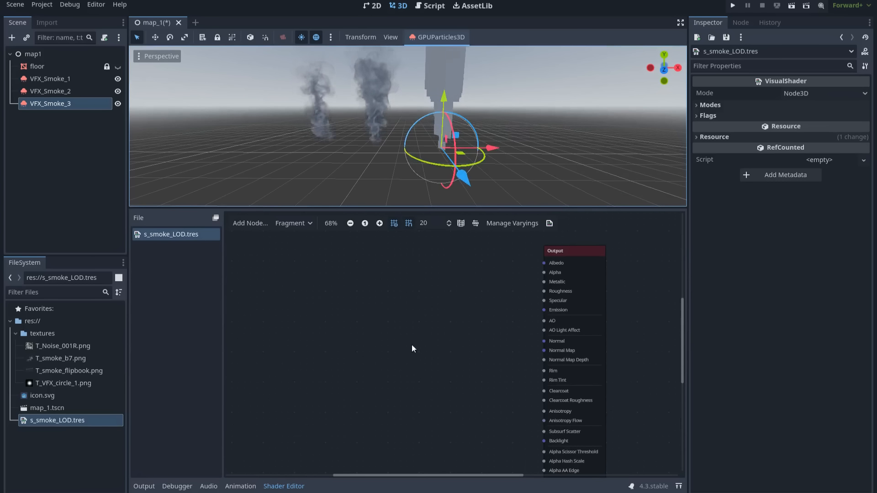
middle_click_drag(377, 337, 375, 349)
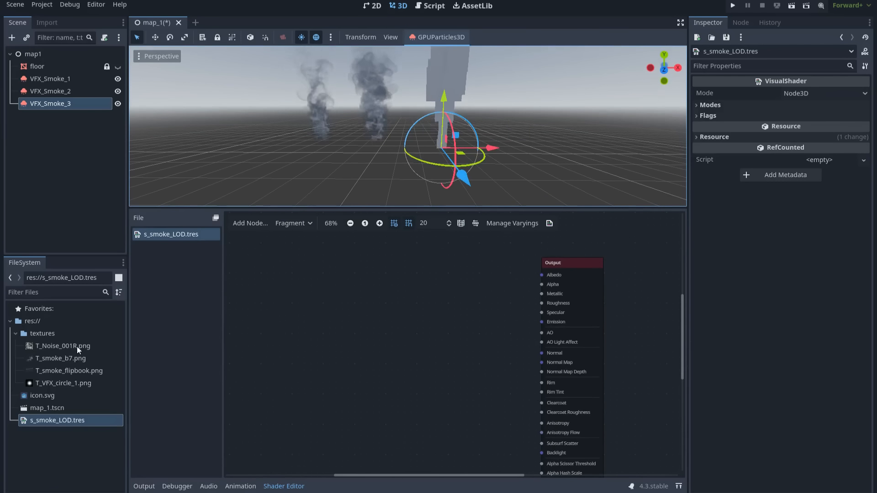
Add T_Noise_001R.png to the shader graph as a Texture2D node with its texture type set to Color.
left_click_drag(36, 346, 357, 313)
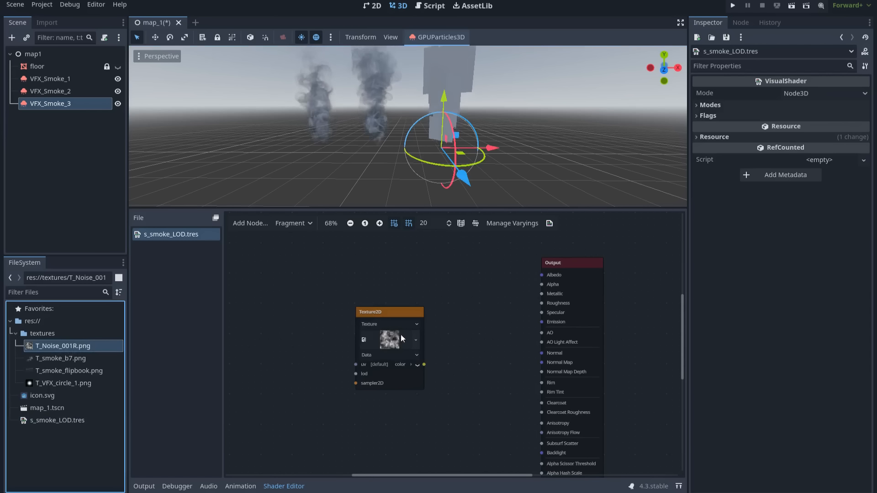
left_click(415, 355)
left_click(387, 377)
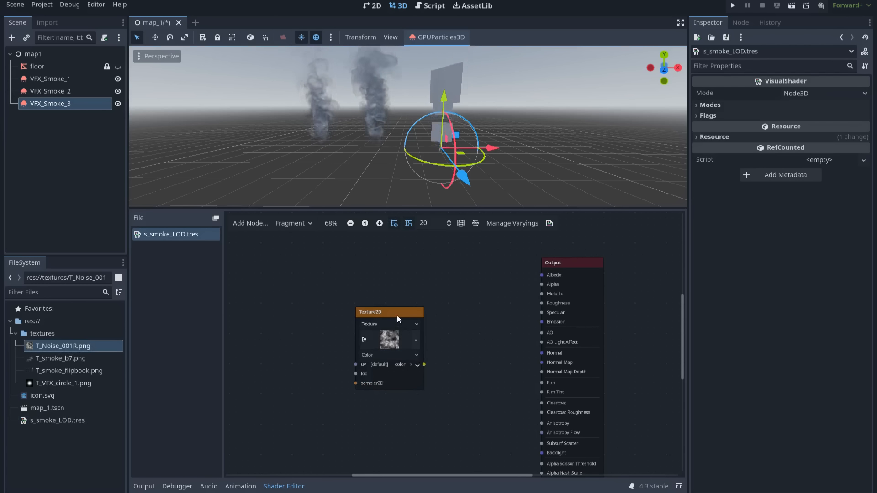
left_click_drag(397, 316, 392, 307)
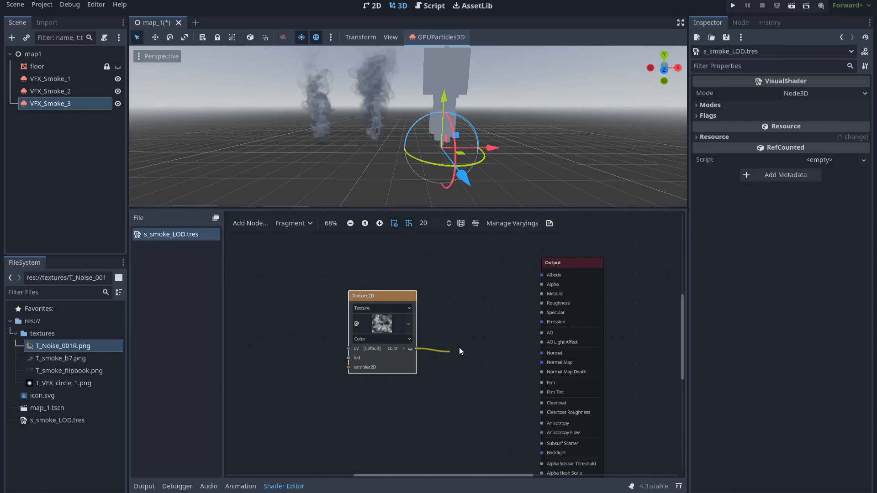
Expand the color output of the Texture2D node and connect its red channel to the Alpha of the Output node.
left_click_drag(463, 336, 478, 336)
key("Escape")
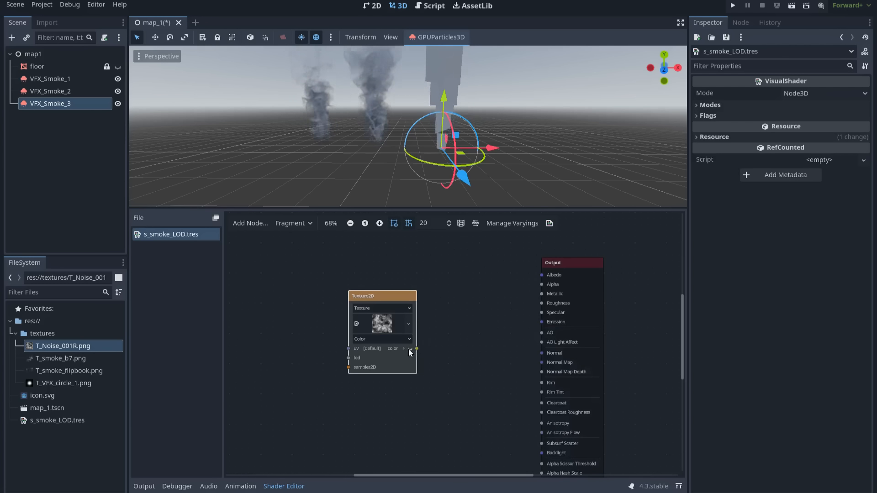
left_click(405, 349)
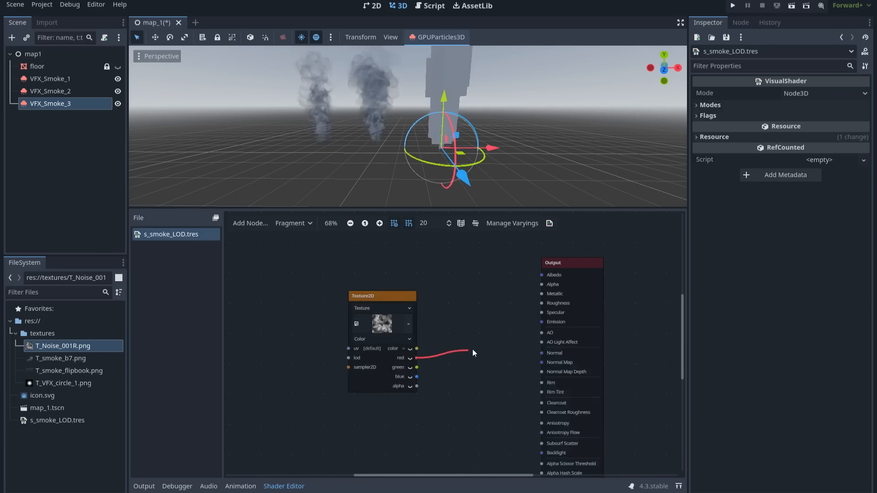
left_click_drag(479, 336, 520, 297)
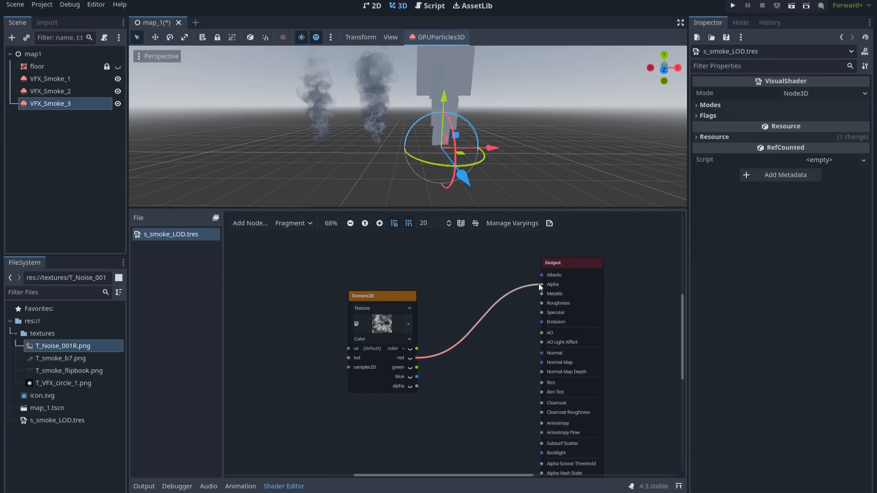
left_click_drag(538, 284, 539, 284)
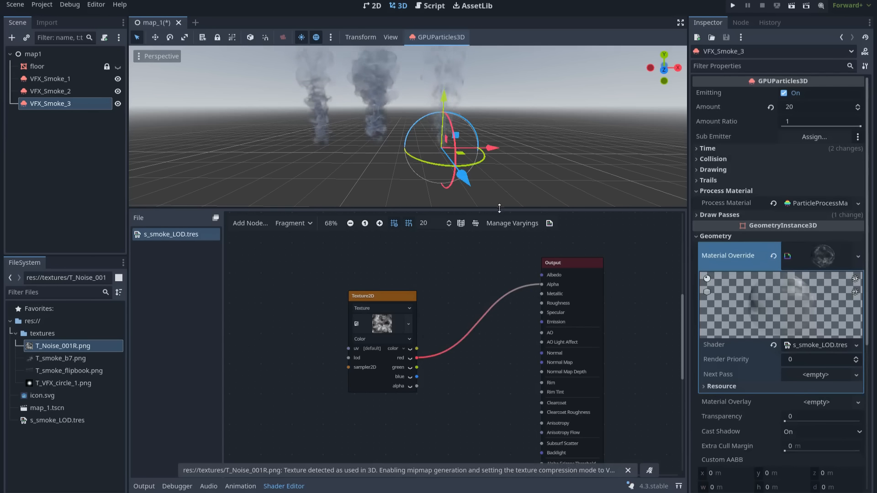
Examine the noise-textured smoke of VFX_Smoke_3 beside the other two smoke columns.
left_click_drag(500, 208, 500, 276)
scroll(544, 192, "up", 3)
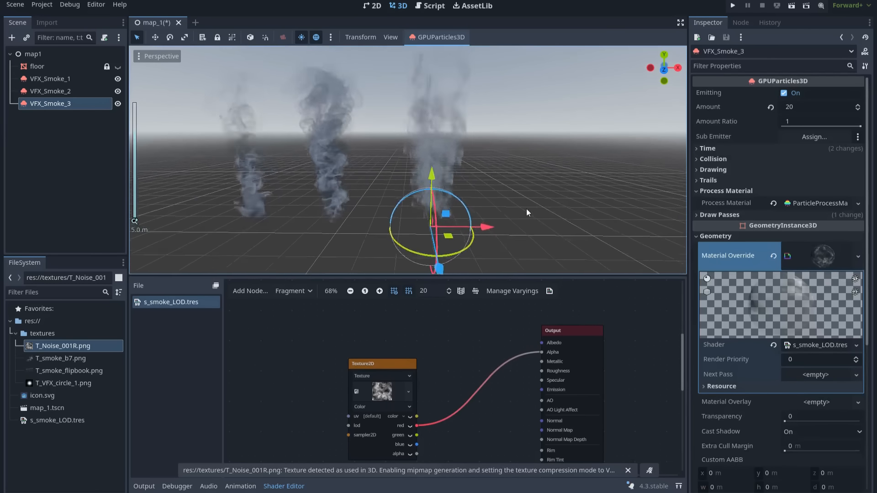
scroll(521, 203, "up", 3)
scroll(489, 170, "down", 2)
middle_click_drag(503, 185, 490, 165, "shift")
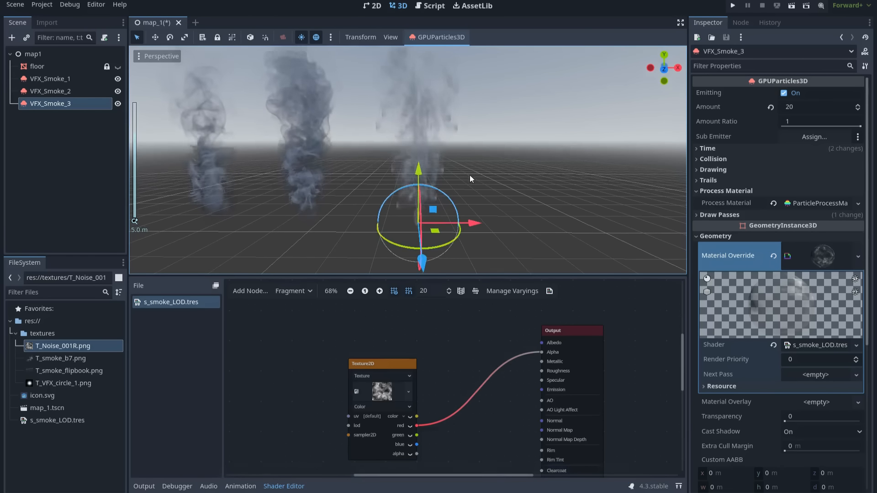
scroll(439, 183, "up", 2)
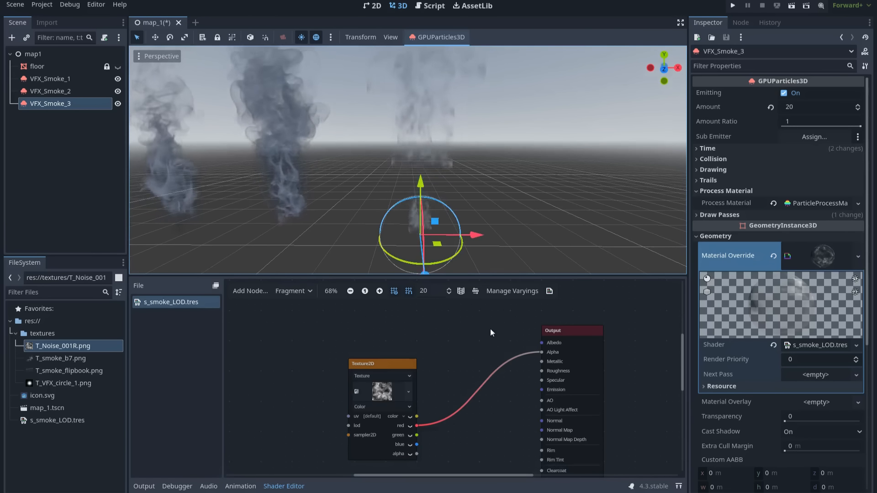
left_click_drag(498, 277, 493, 227)
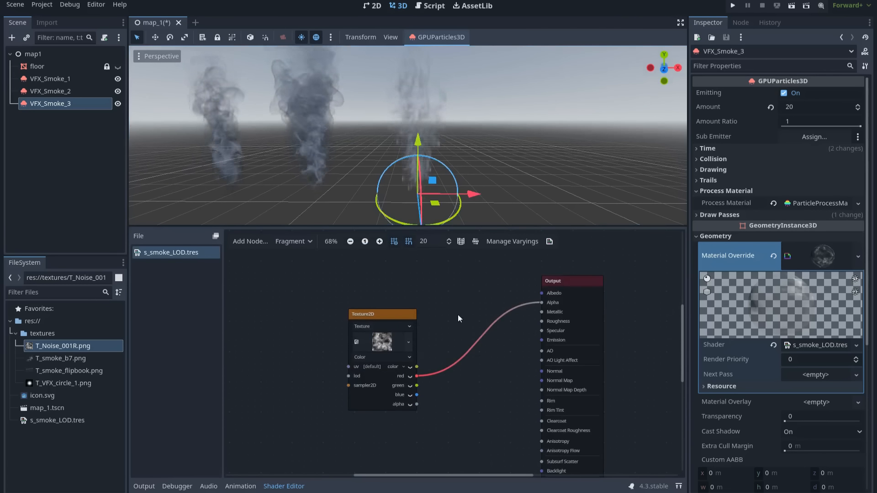
Add a FloatConstant node and connect it to the lod input of the noise Texture2D node.
middle_click_drag(457, 314, 504, 300)
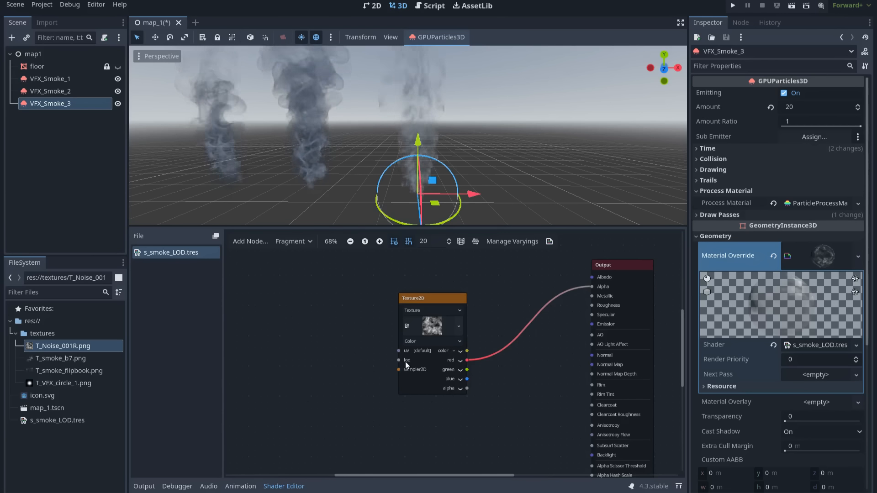
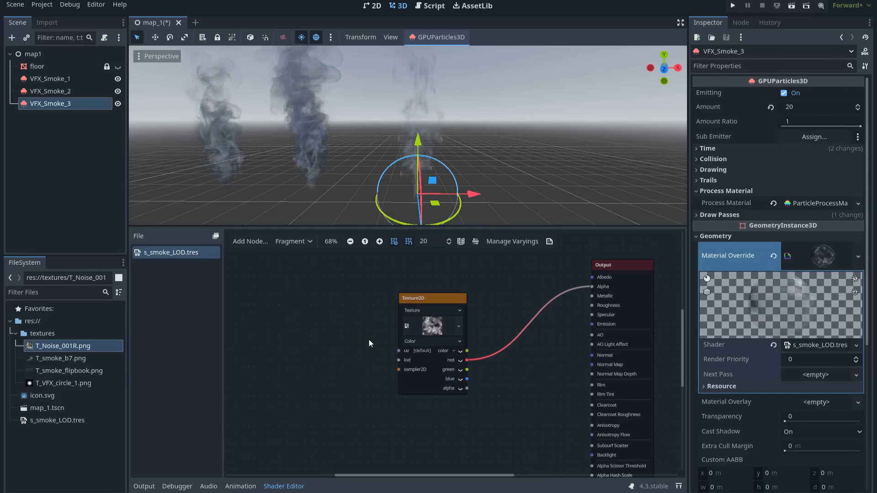
middle_click_drag(389, 349, 430, 341)
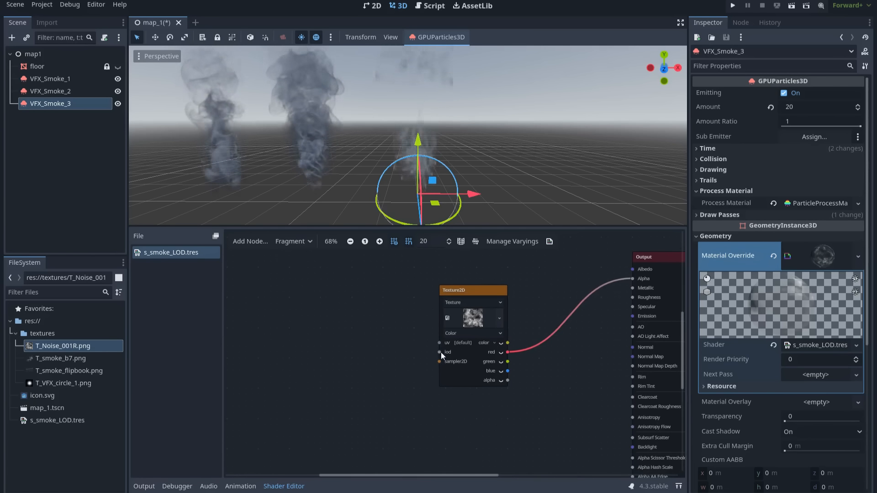
left_click_drag(426, 355, 339, 355)
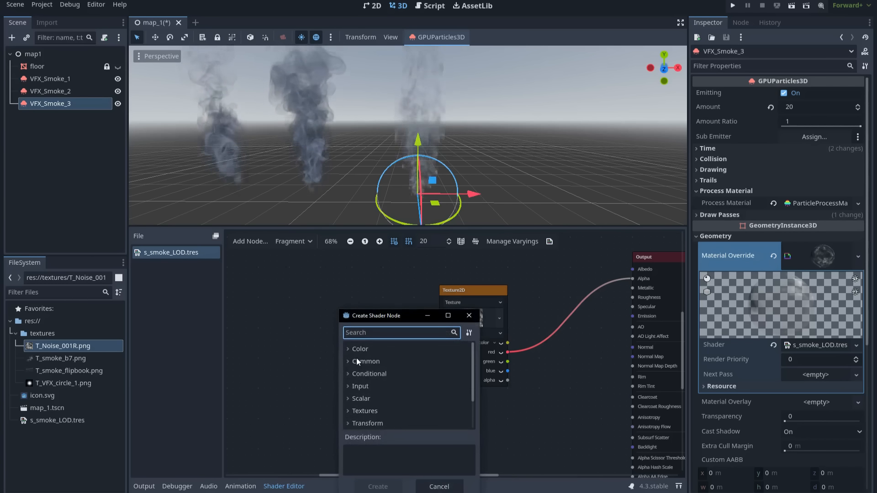
type("cont")
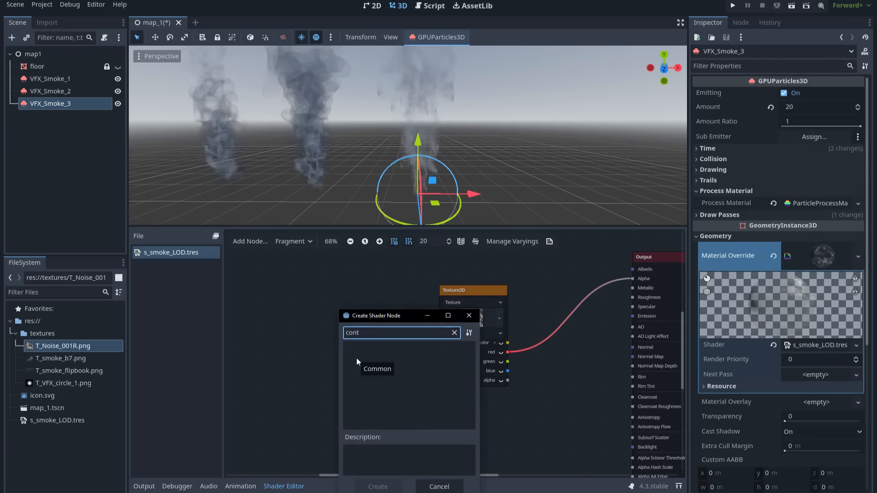
key("BackSpace")
key("BackSpace")
key("BackSpace")
key("BackSpace")
type("fl")
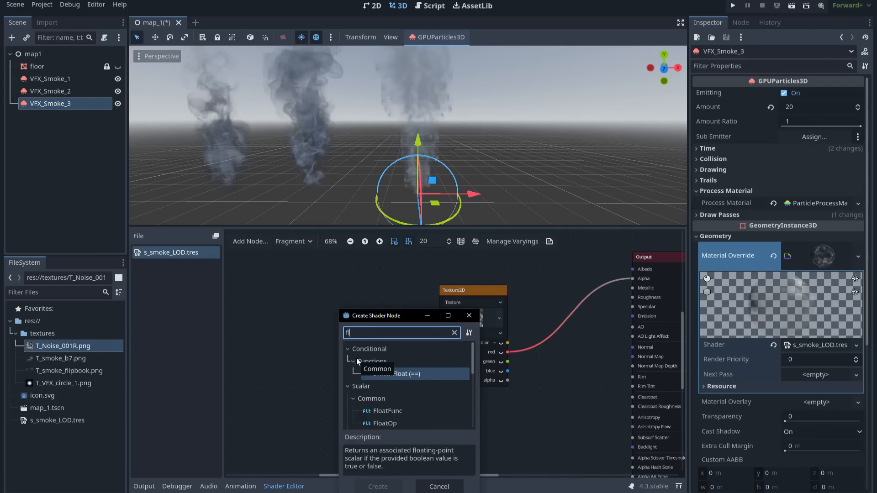
type("oatc")
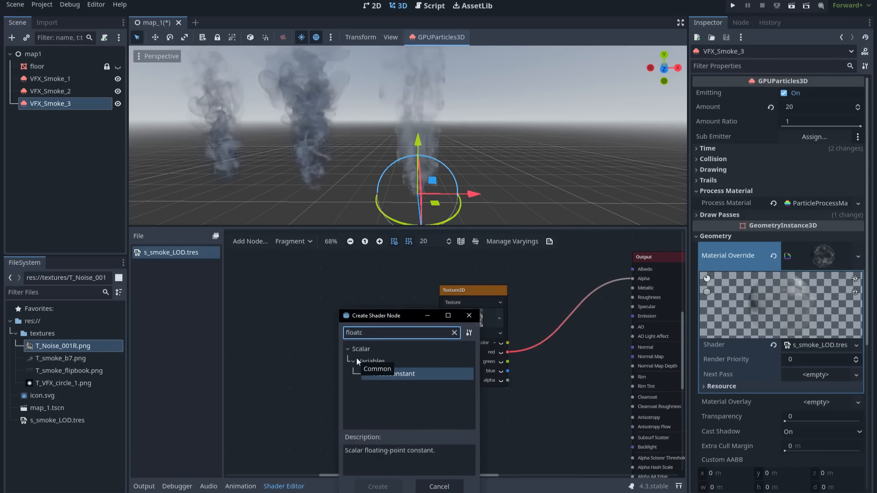
double_click(405, 372)
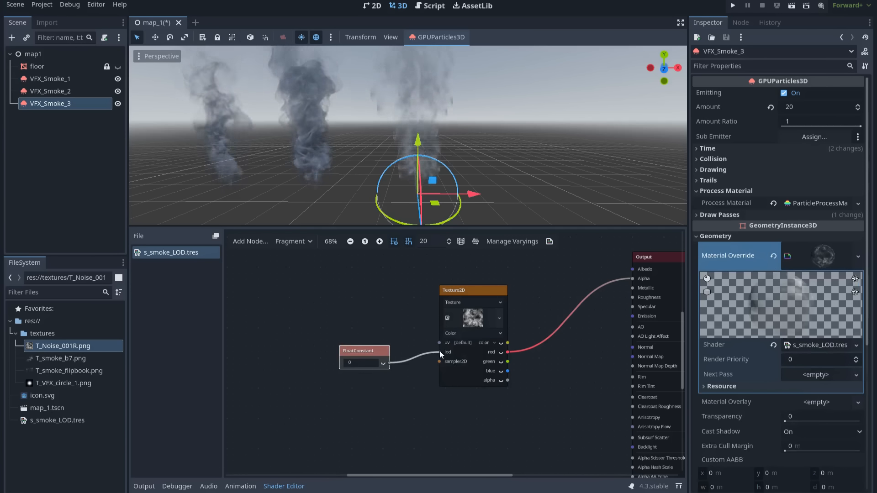
left_click_drag(389, 363, 440, 352)
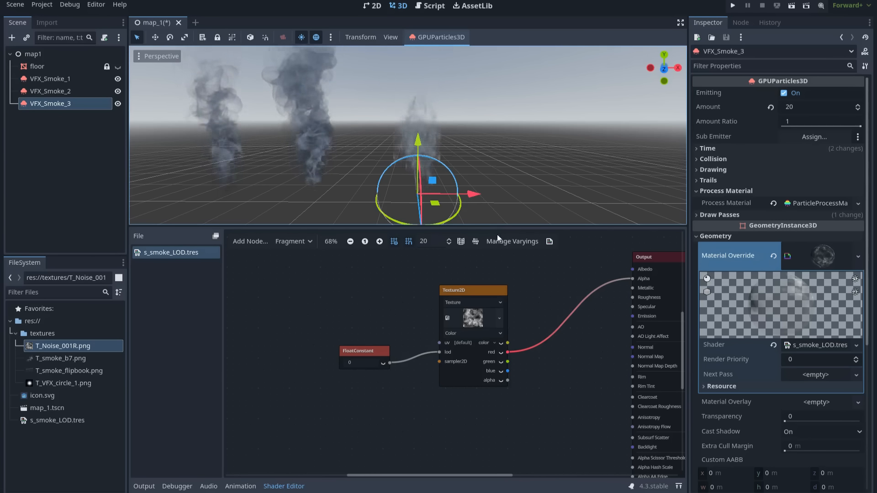
Set the FloatConstant feeding the texture's lod to 5 and inspect the VFX_Smoke_3 smoke up close.
left_click_drag(498, 227, 498, 244)
left_click(365, 382)
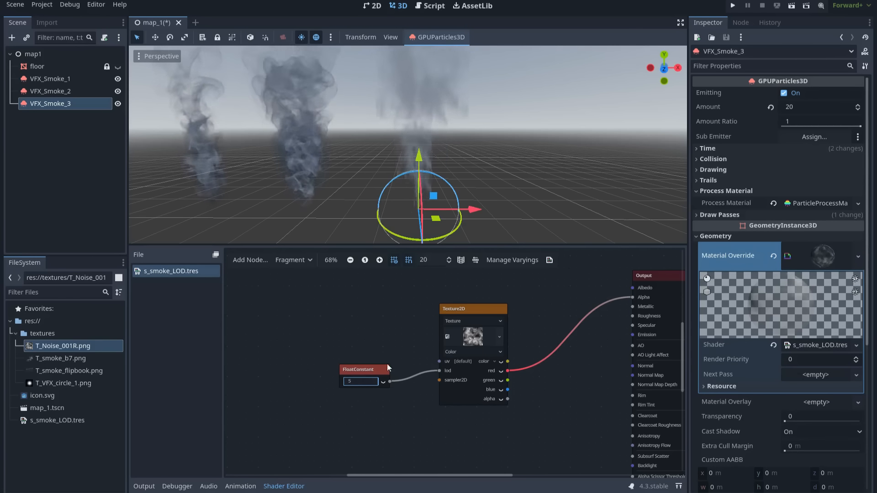
left_click_drag(490, 246, 486, 327)
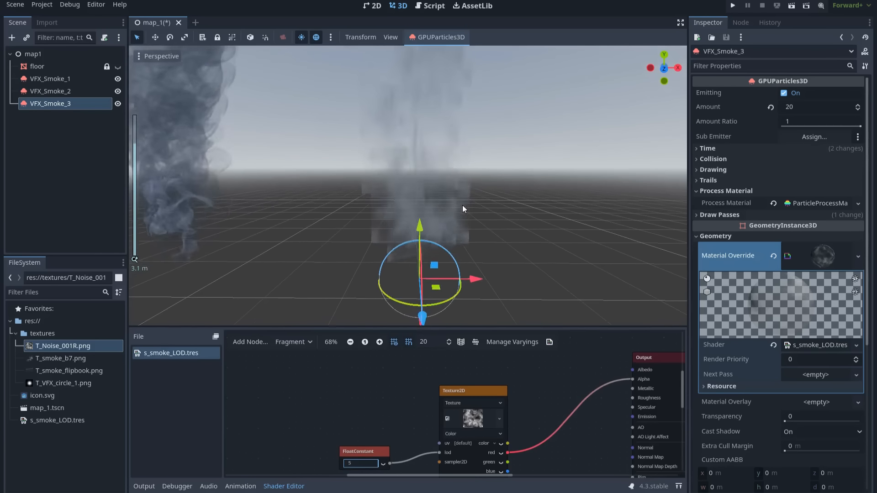
left_click_drag(487, 327, 487, 265)
Move the noise texture's red channel connection from Alpha to Albedo on the Output node.
middle_click_drag(572, 338, 498, 346)
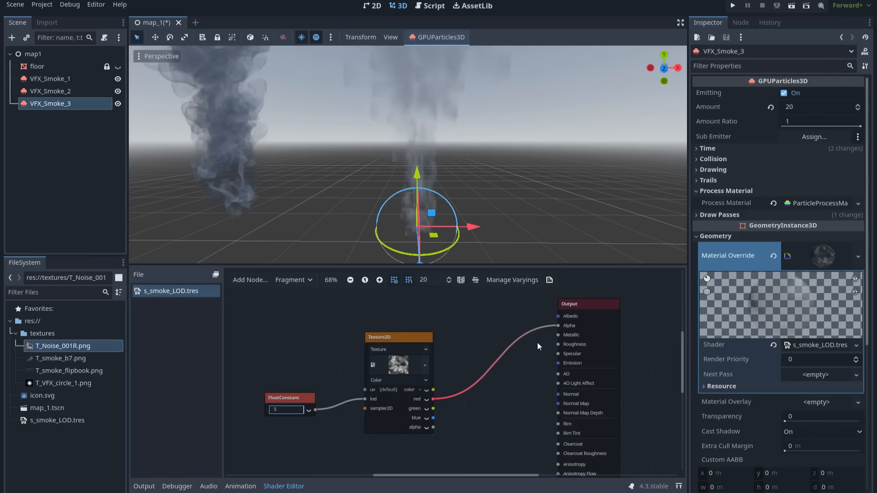
mouse_move(558, 326)
left_mouse_down()
mouse_move(532, 330)
mouse_move(557, 317)
left_mouse_up()
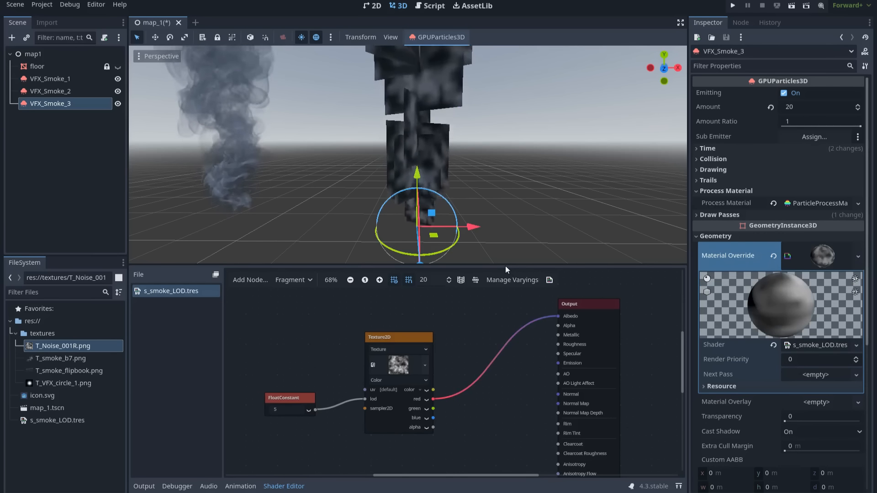
scroll(503, 218, "up", 2)
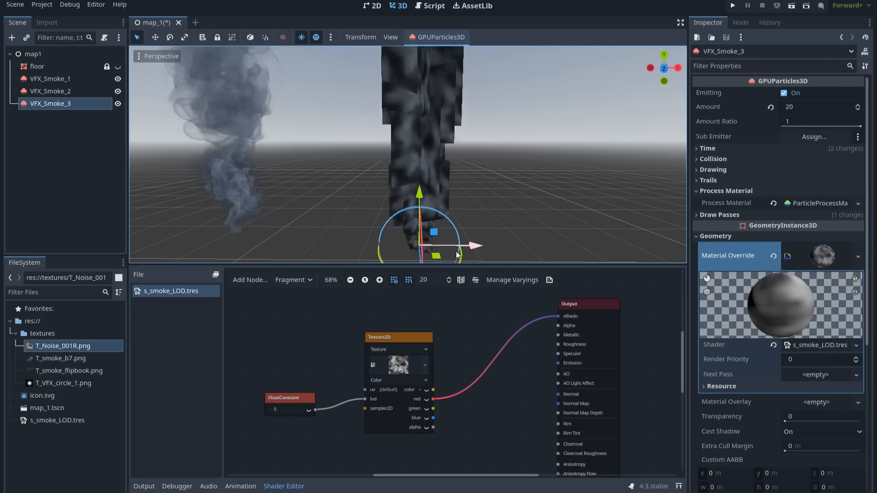
Try lod values 4, 3, 2, 1, 0 and 8 in the FloatConstant node to compare the noise blur on VFX_Smoke_3.
left_click(287, 410)
type("4")
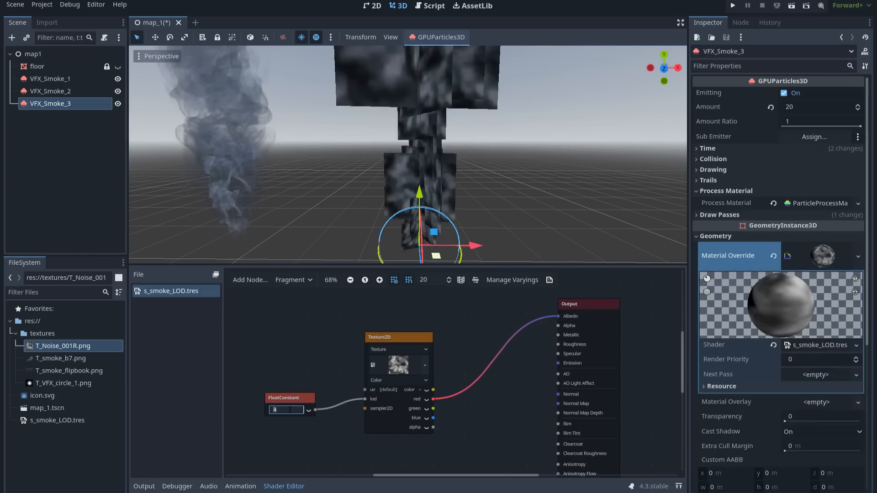
key("BackSpace")
type("3")
key("BackSpace")
type("2")
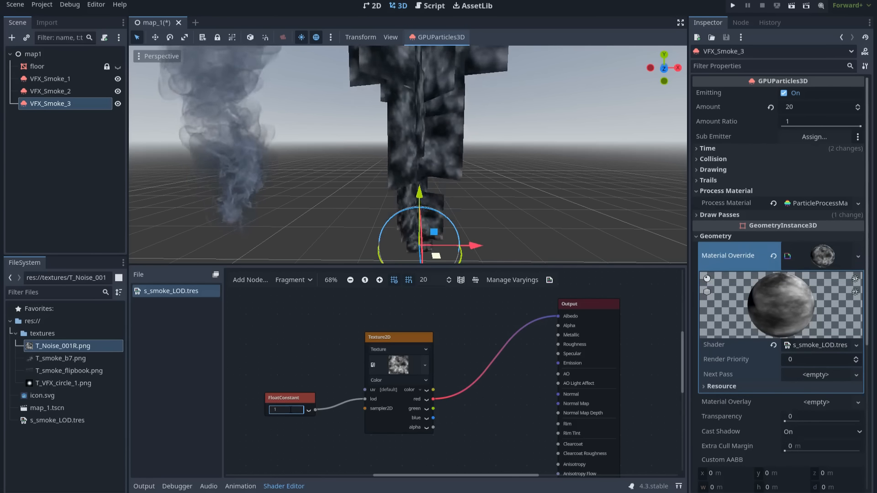
key("BackSpace")
type("1")
key("BackSpace")
type("0")
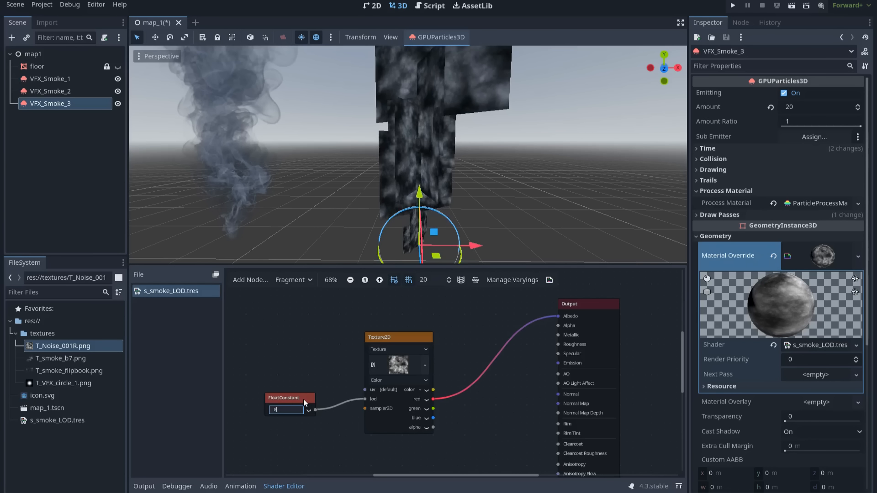
type("8")
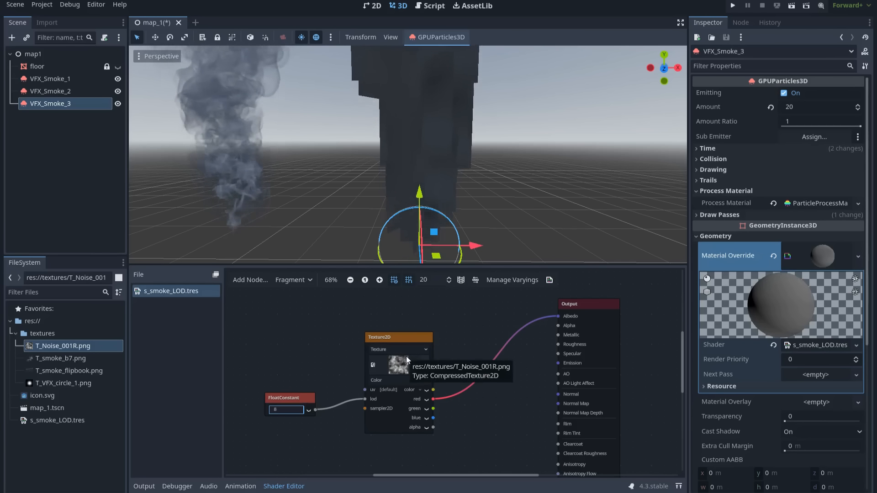
left_click(299, 400)
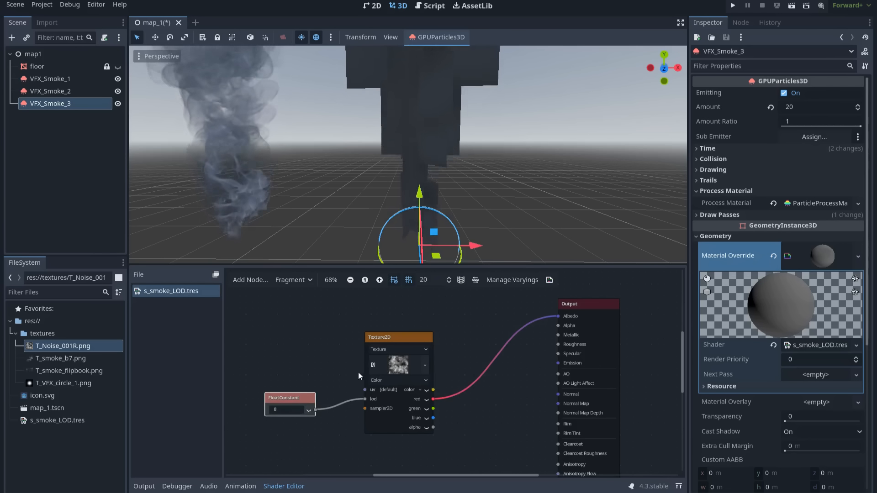
Delete the FloatConstant node that feeds the lod input of the noise Texture2D node.
middle_click_drag(321, 382, 382, 362)
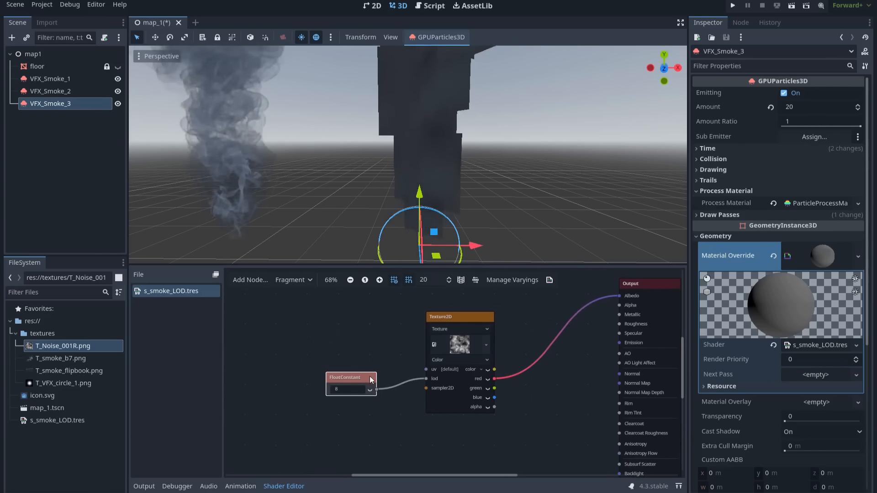
left_click_drag(367, 379, 387, 380)
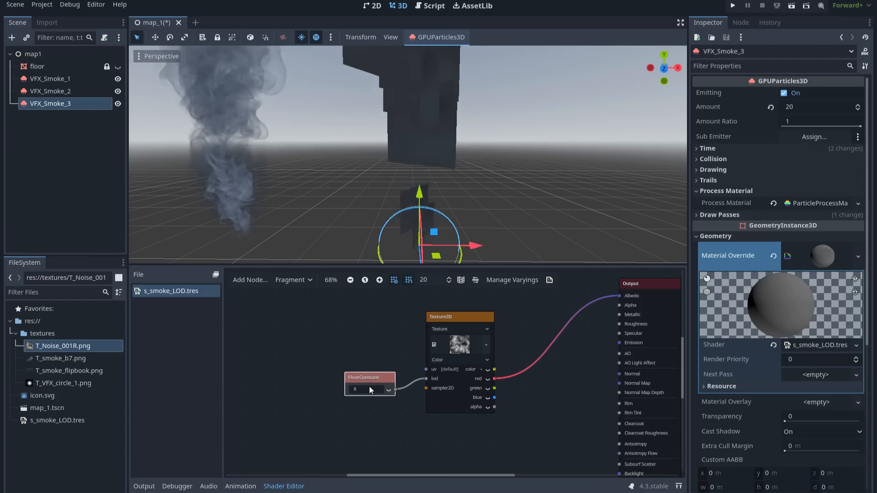
left_click(368, 389)
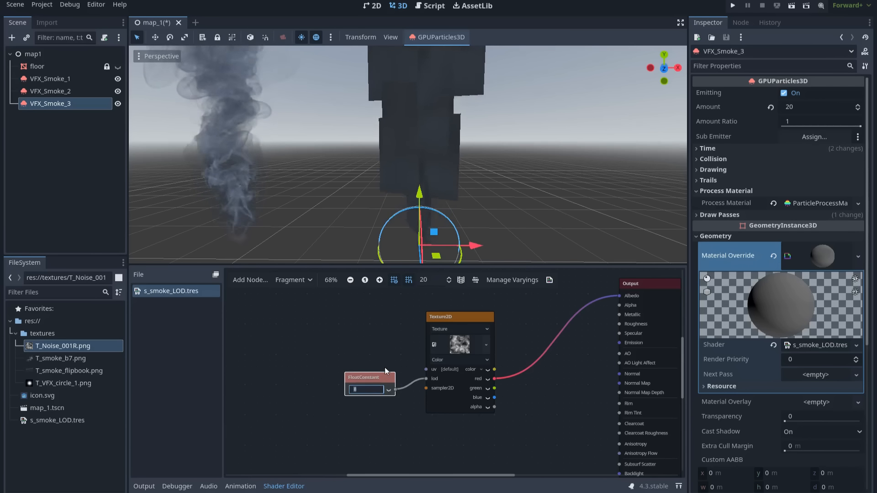
left_click(372, 358)
middle_click_drag(372, 359, 405, 373)
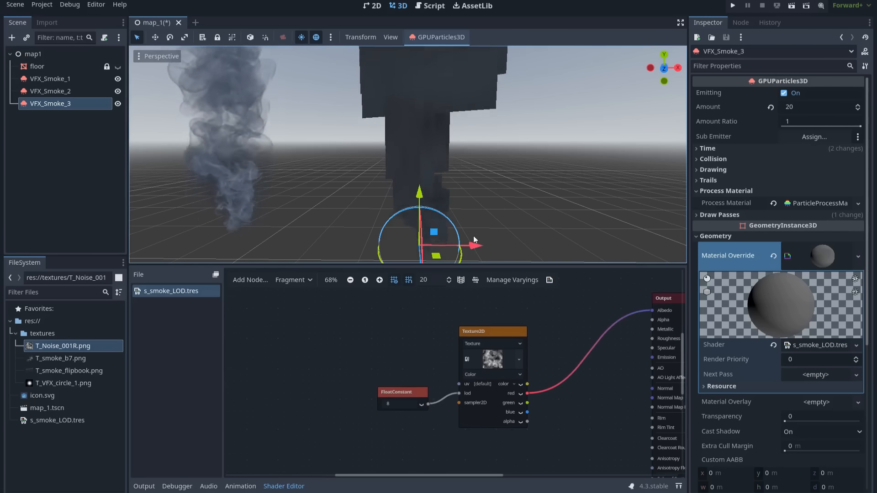
scroll(424, 333, "down", 1)
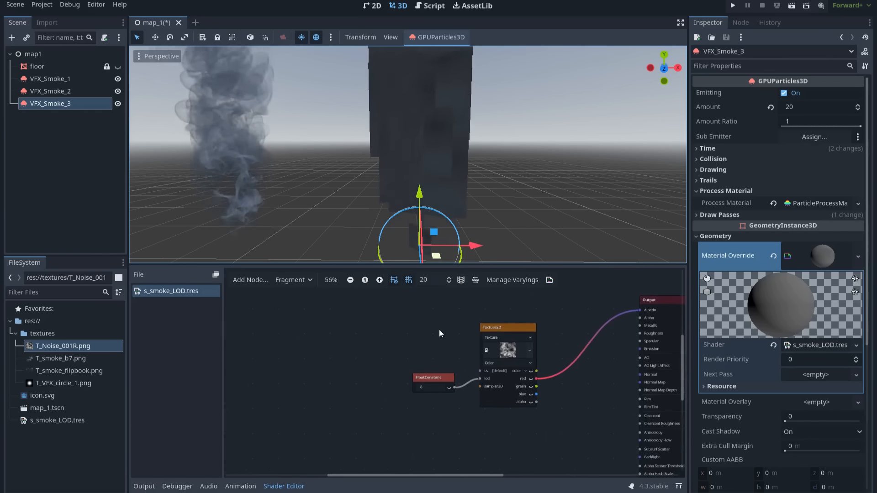
left_click_drag(461, 377, 440, 383)
scroll(449, 358, "up", 3)
middle_click_drag(449, 358, 455, 344)
scroll(446, 363, "down", 2)
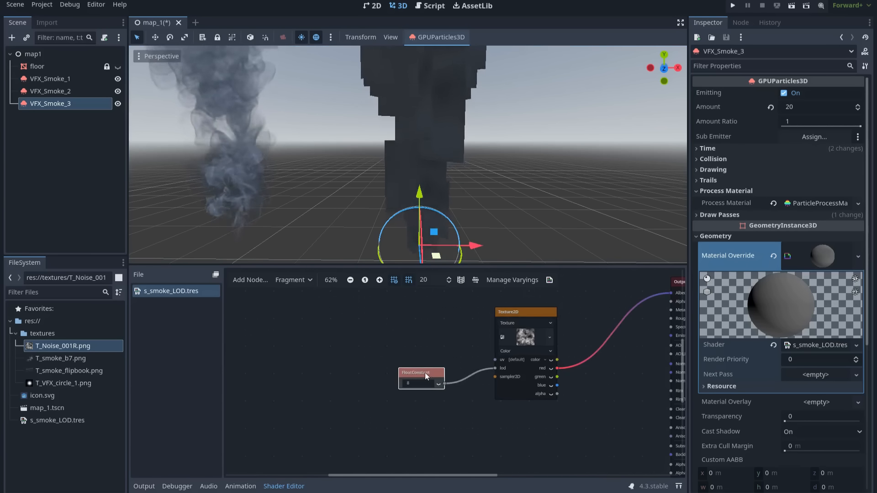
key("Delete")
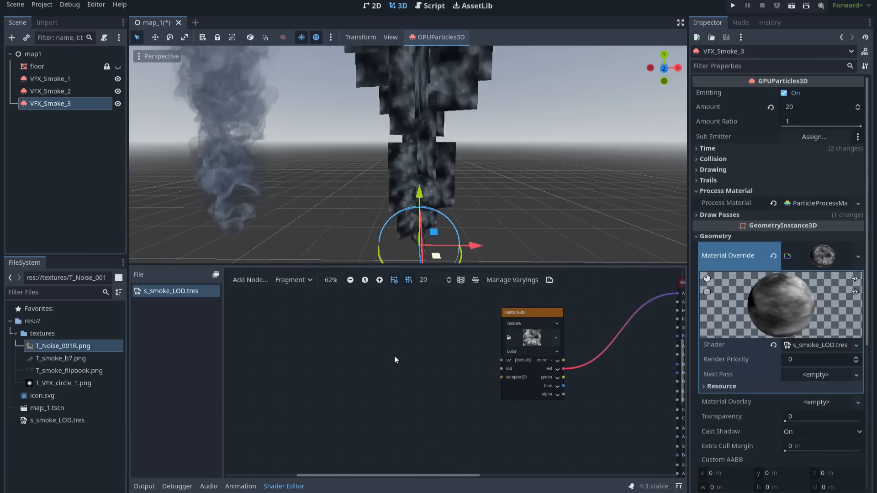
Add a fragment Color input node before the Texture2D node and expand its output into separate channels.
right_click(353, 333)
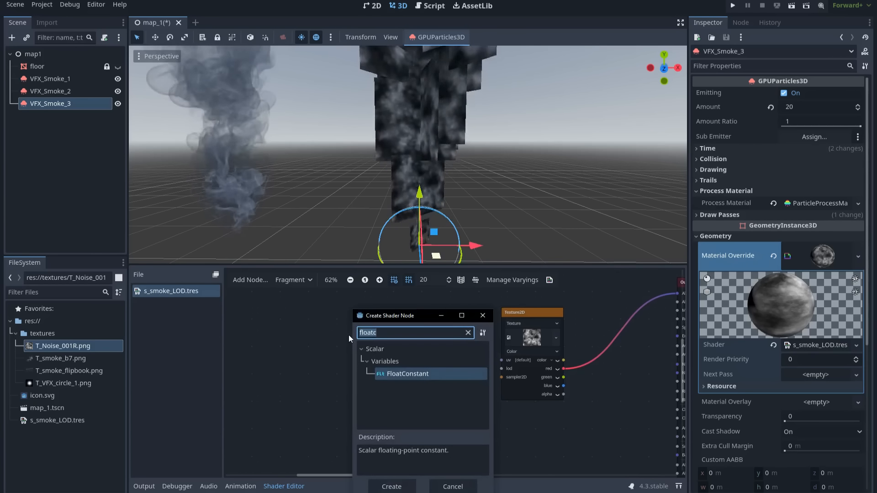
type("colo")
scroll(418, 415, "down", 3)
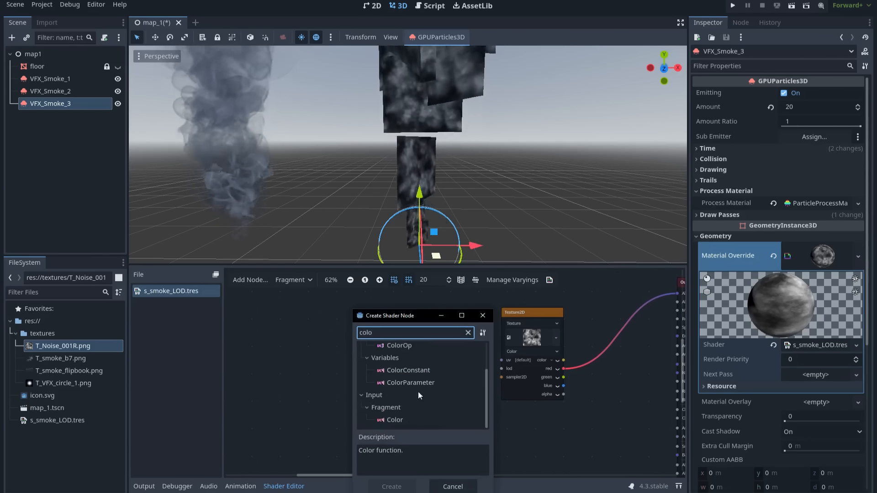
left_click(409, 418)
double_click(409, 418)
left_click_drag(417, 338, 369, 339)
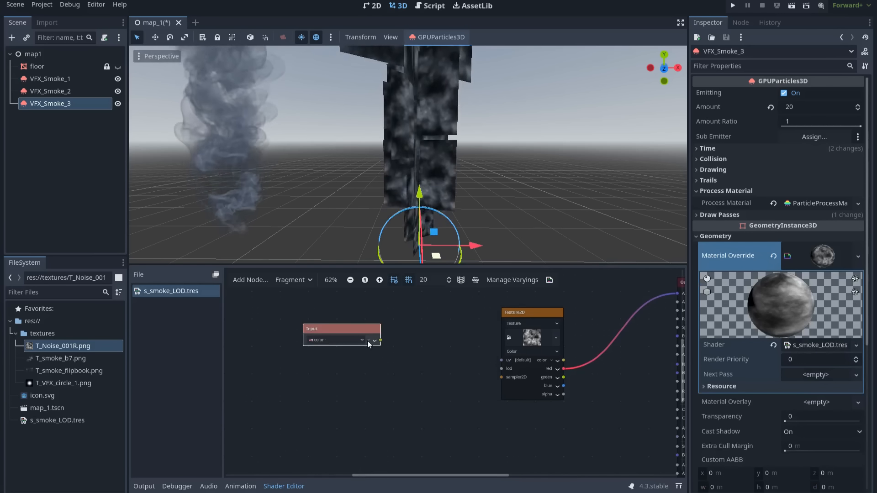
left_click(369, 341)
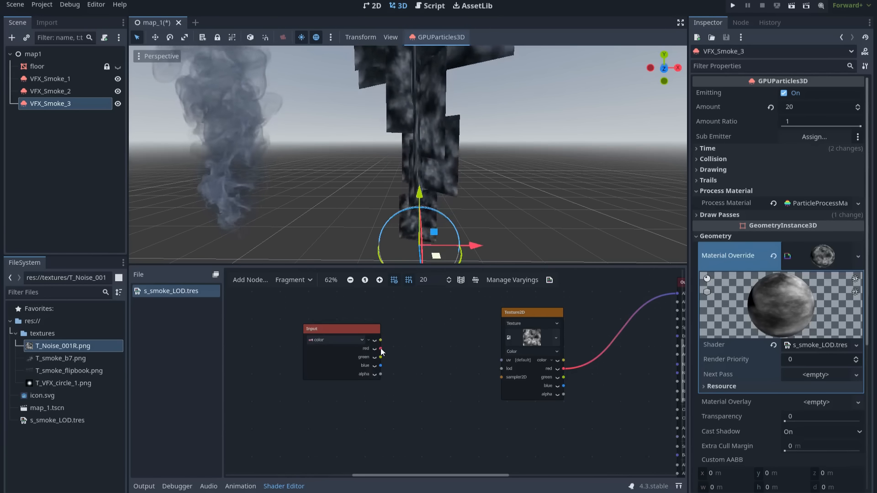
Create a Remap node whose value input is fed by the red channel of the color input.
left_click_drag(381, 349, 421, 380)
type("rema")
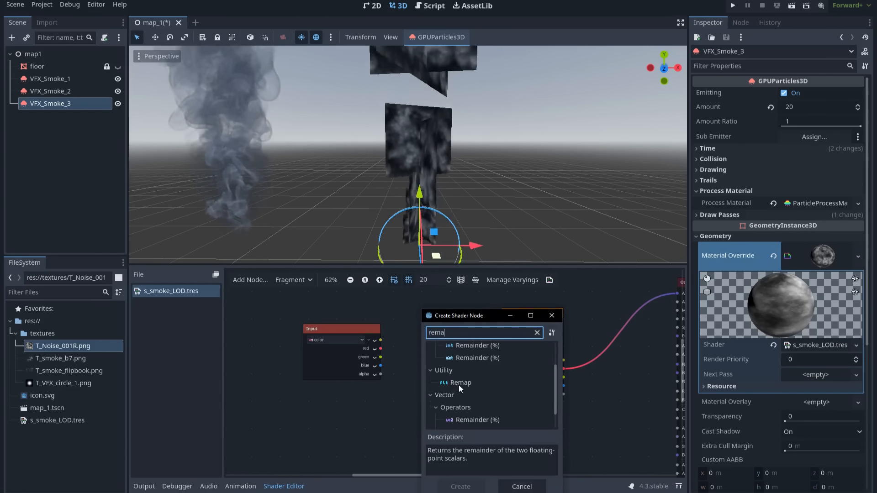
double_click(459, 385)
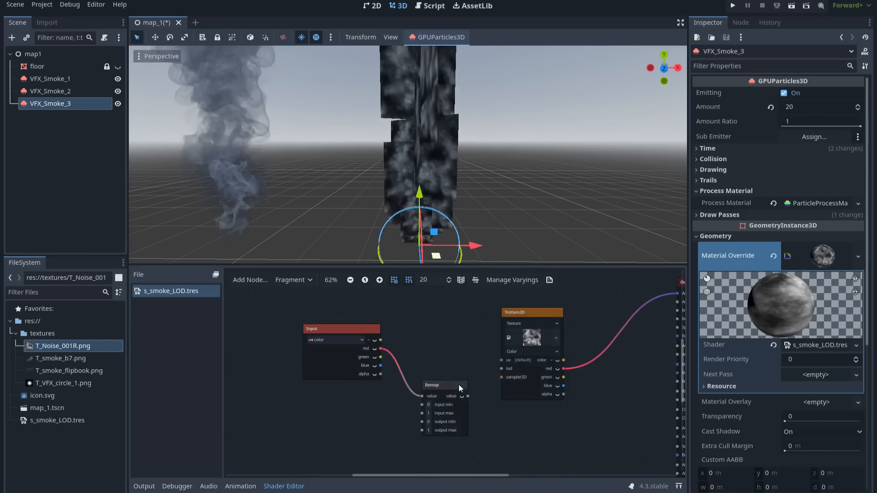
left_click_drag(451, 387, 450, 373)
scroll(439, 332, "up", 1)
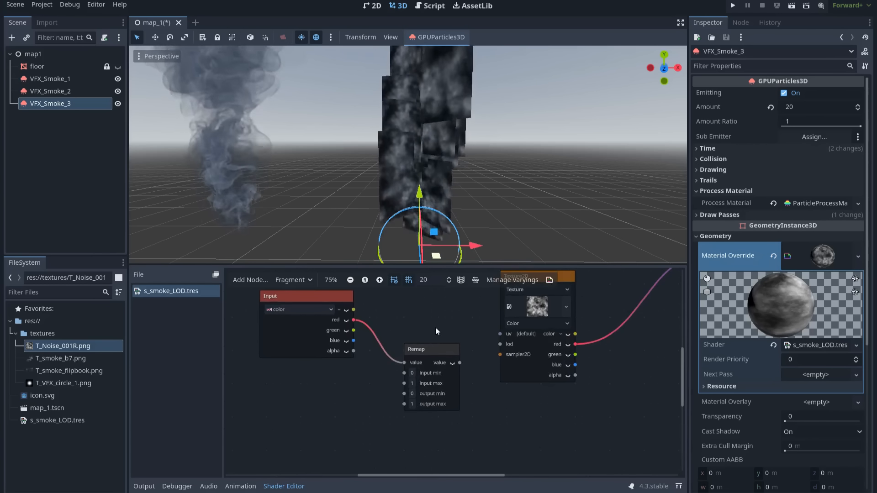
middle_click_drag(423, 357, 431, 338)
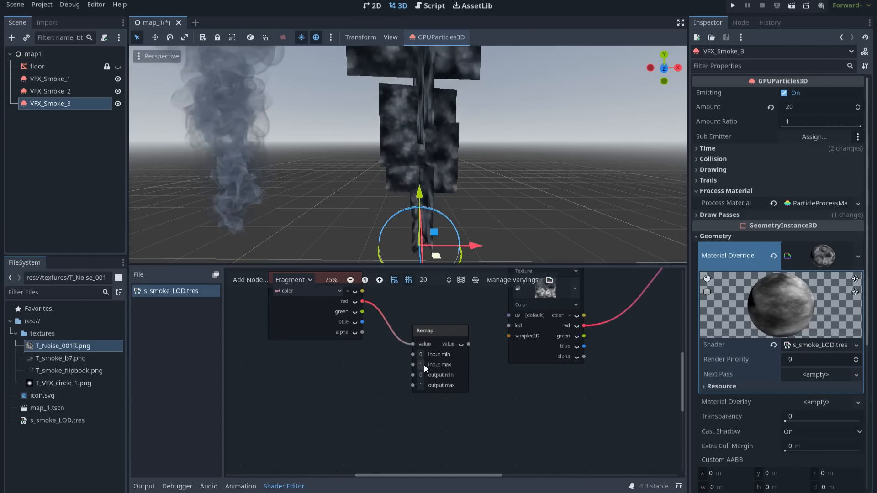
Set the Remap node's output max to 8 and connect its value output to the Texture2D lod input.
left_click(421, 386)
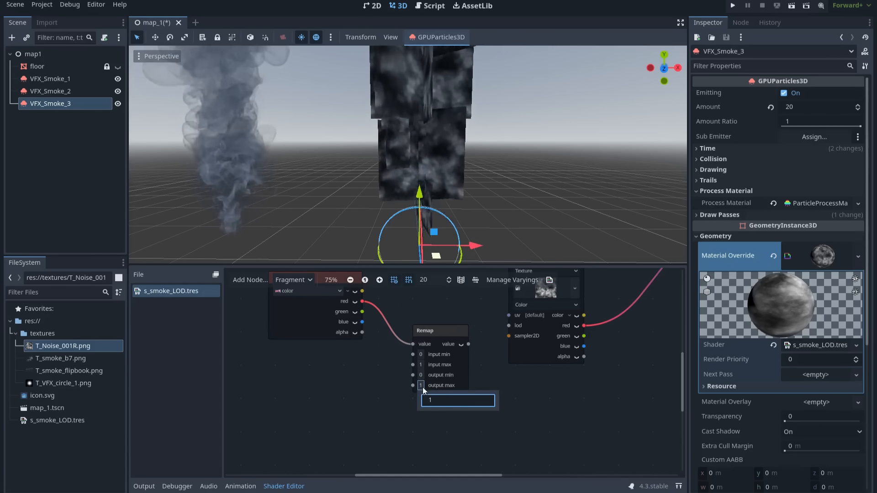
left_click(460, 402)
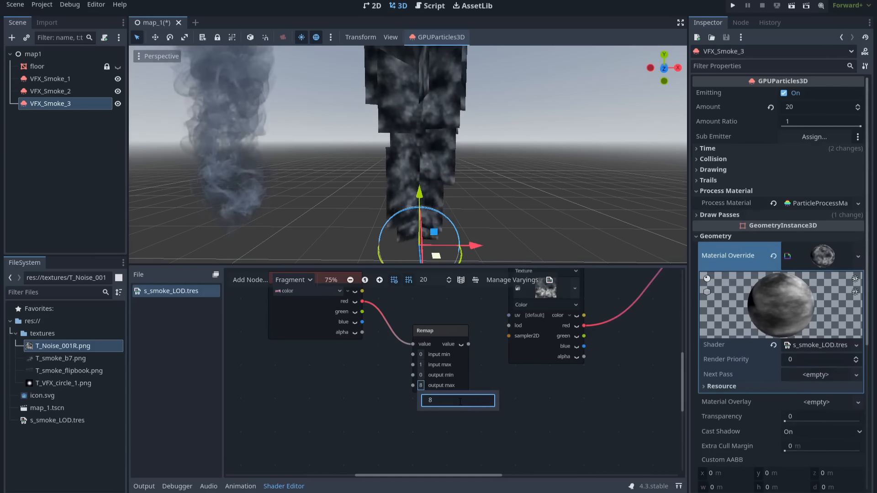
type("8")
key("Return")
scroll(365, 393, "down", 2)
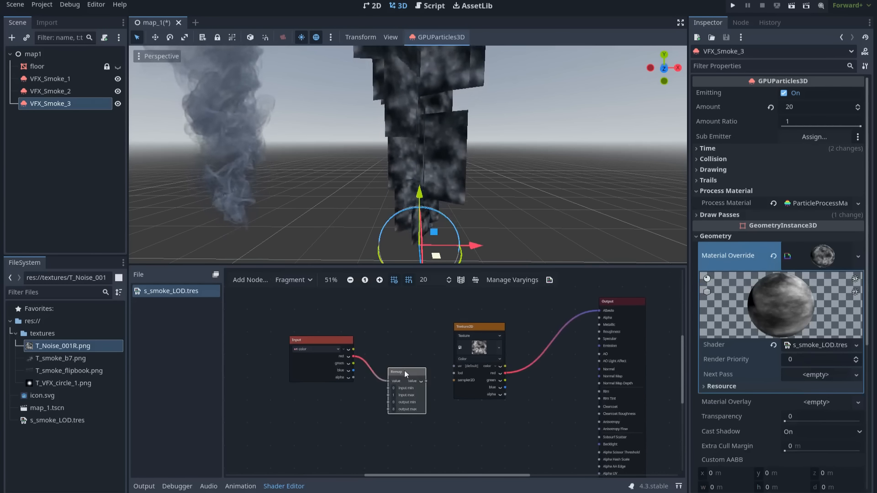
left_click_drag(426, 381, 454, 374)
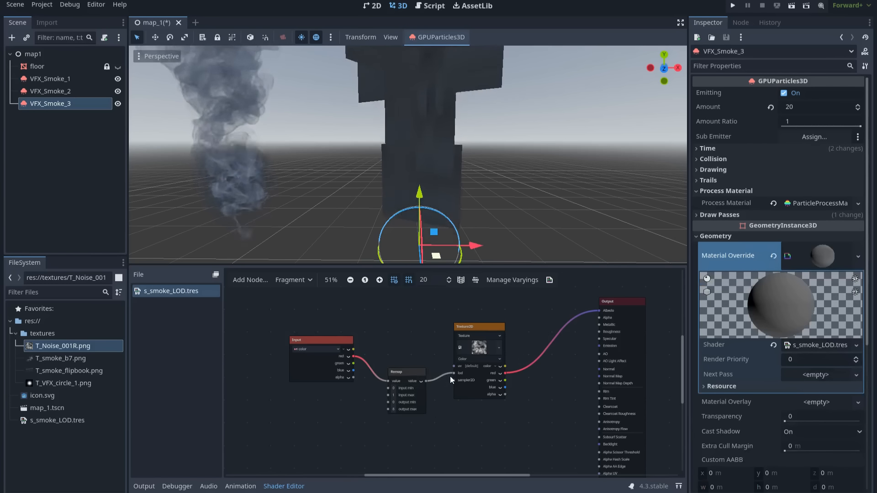
Enlarge the viewport and assign a new GradientTexture1D as the Color Ramp in VFX_Smoke_3's process material.
left_click(811, 202)
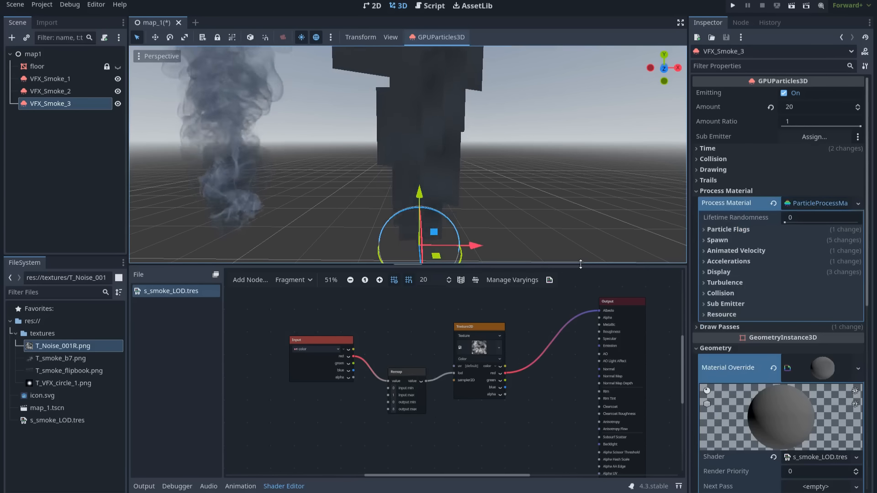
left_click_drag(581, 264, 581, 341)
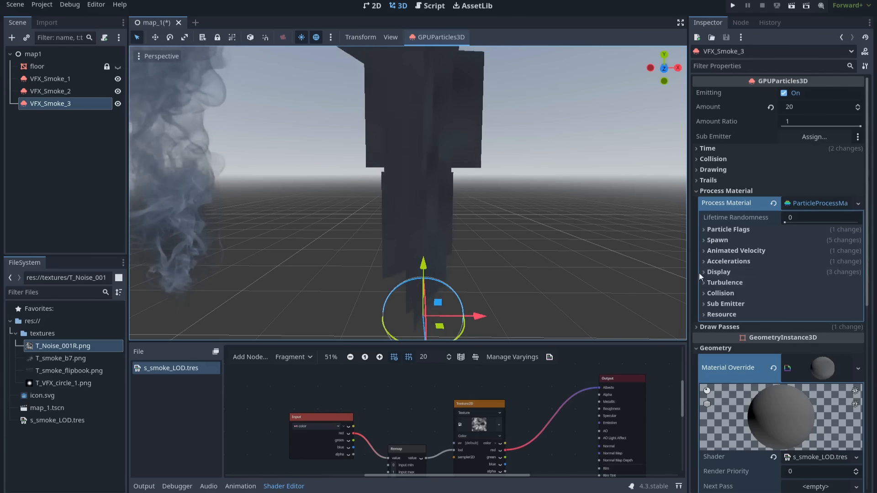
left_click(717, 272)
left_click(727, 307)
scroll(730, 284, "down", 2)
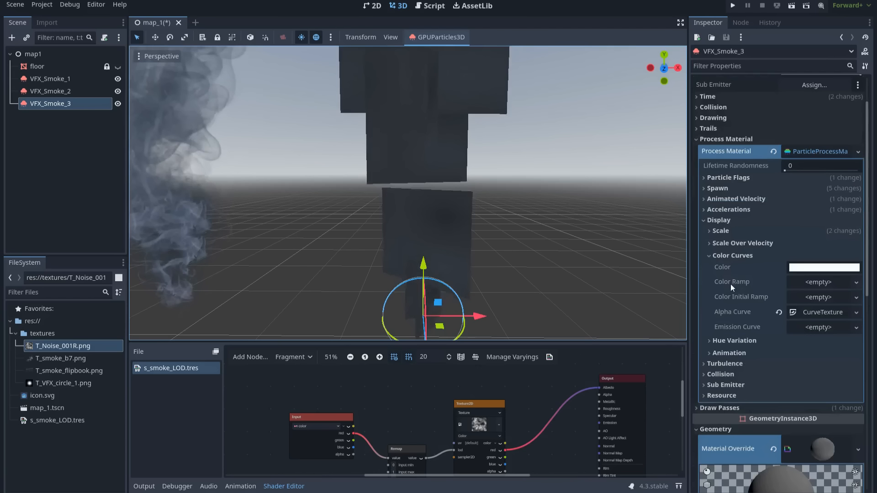
left_click(810, 284)
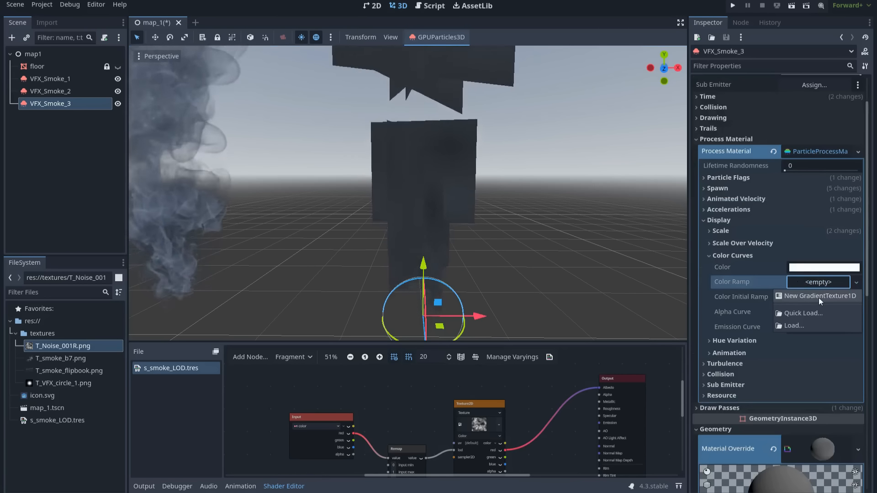
left_click(819, 298)
Open the Color Ramp's gradient, inspect its two end stops and examine their effect on the VFX_Smoke_3 particles.
left_click(817, 282)
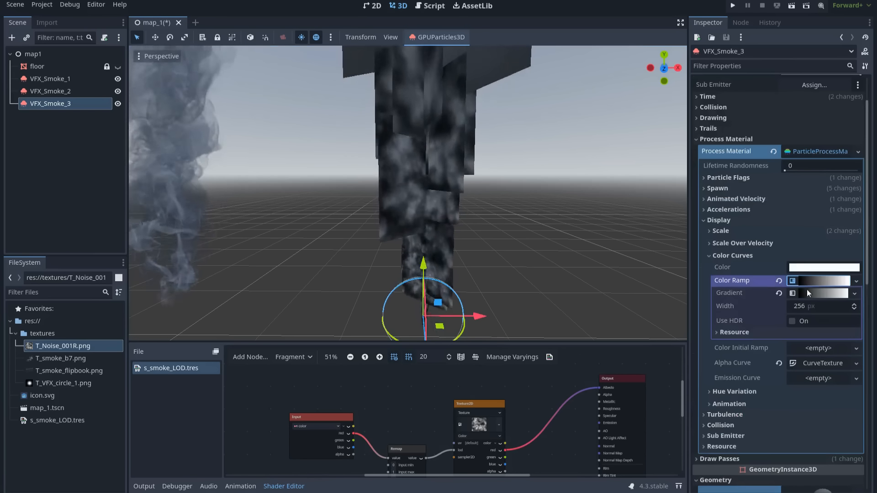
left_click(807, 291)
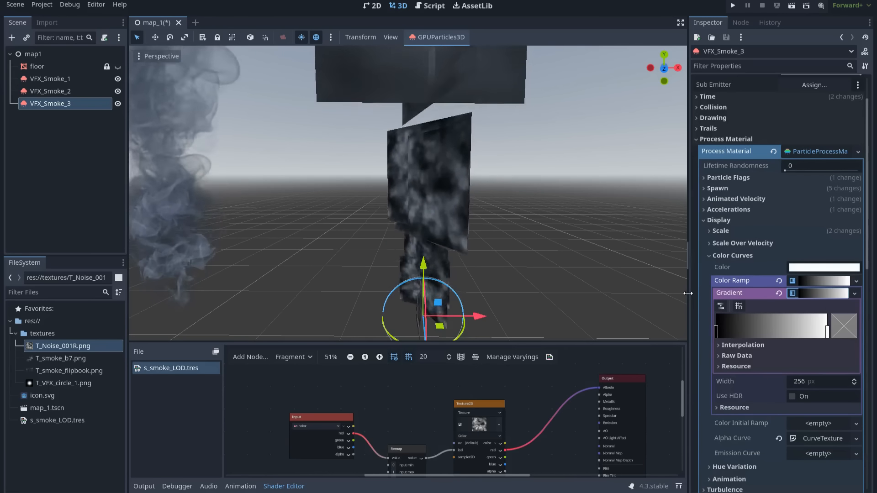
left_click_drag(689, 294, 660, 296)
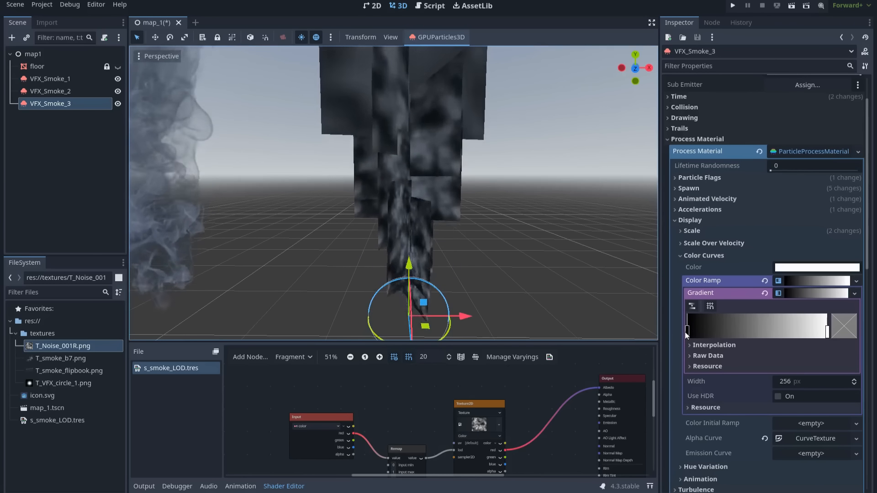
left_click(689, 332)
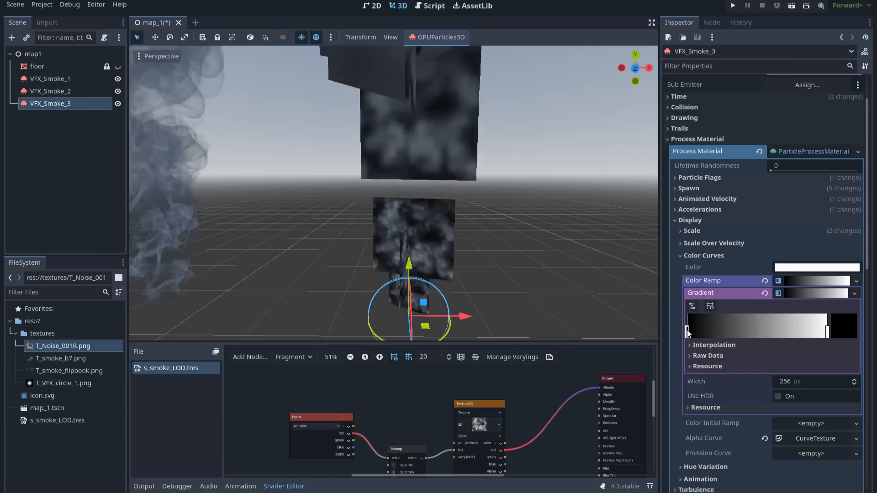
left_click(828, 333)
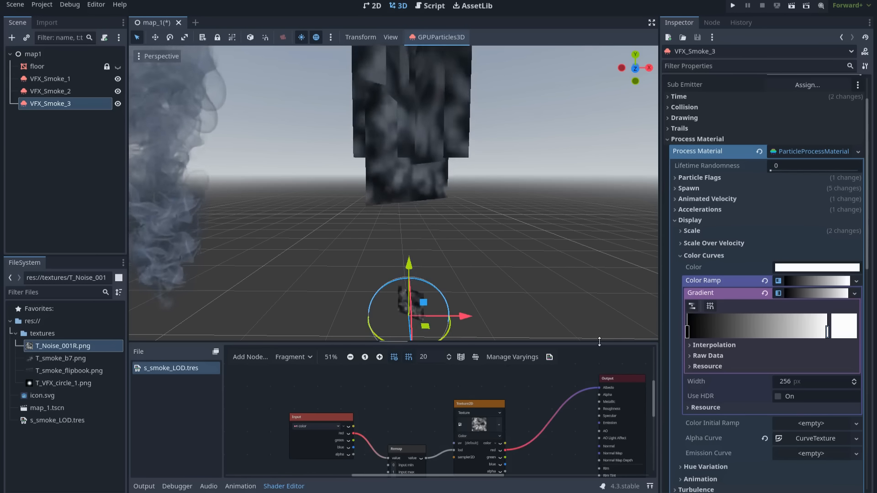
scroll(533, 374, "down", 2)
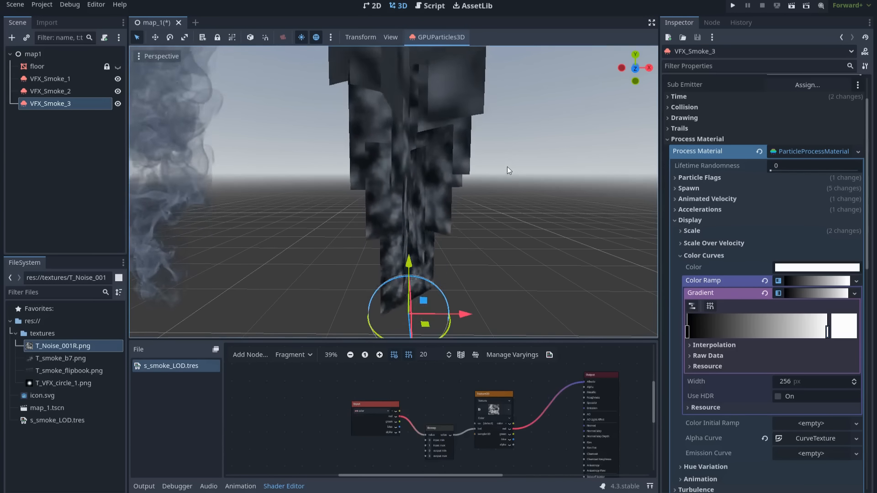
scroll(506, 165, "down", 5)
scroll(436, 192, "up", 2)
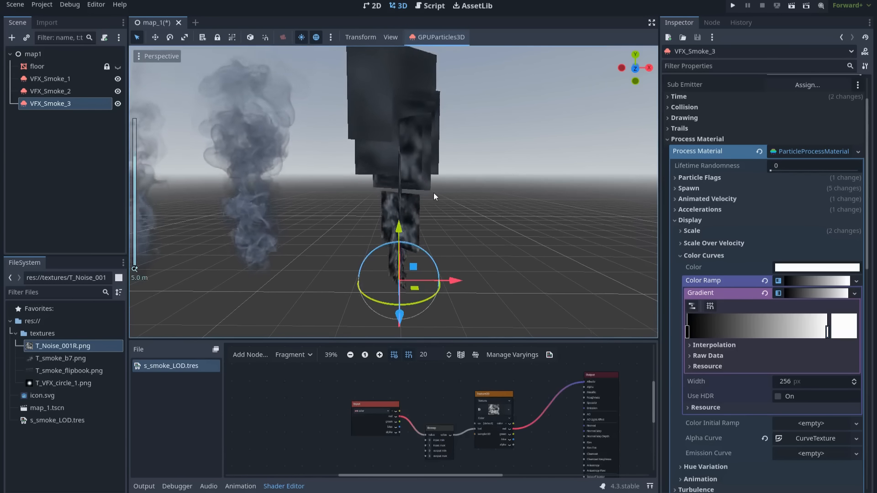
Move the noise Texture2D's red output connection from the Output node's Albedo to its Alpha input.
middle_click_drag(479, 228, 480, 218)
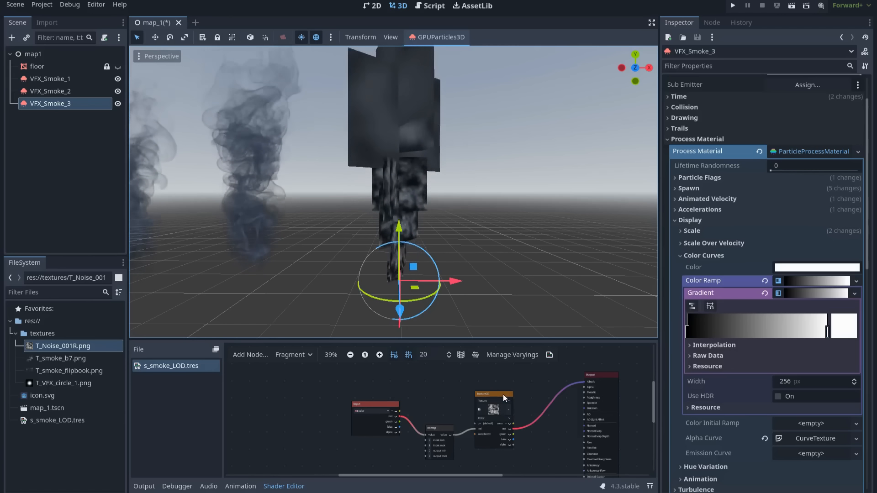
left_click_drag(503, 394, 503, 390)
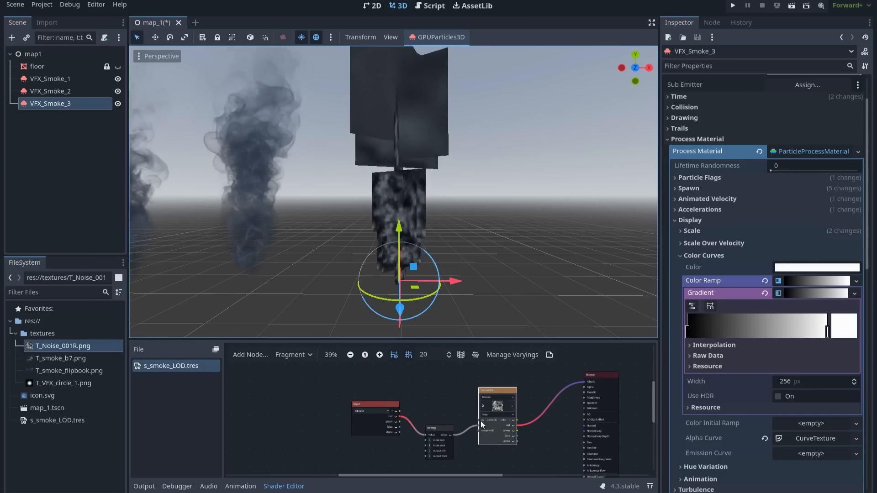
middle_click_drag(440, 417, 377, 408)
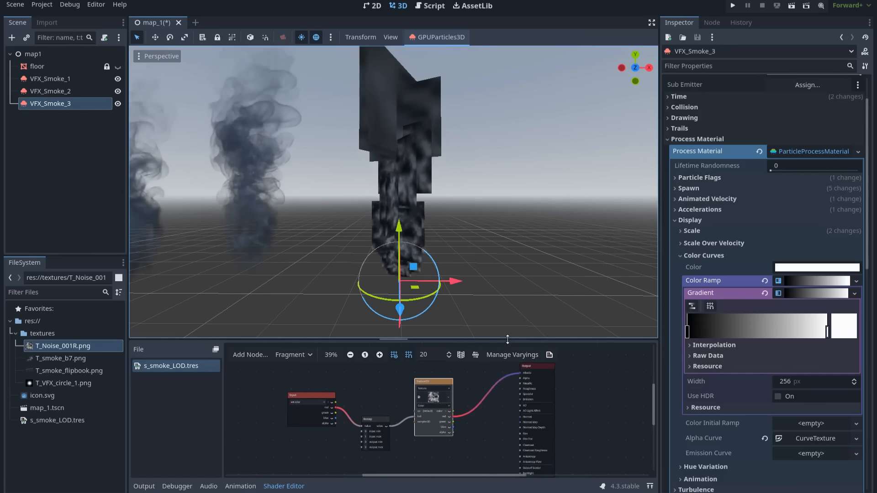
left_click_drag(508, 344, 507, 316)
scroll(475, 402, "up", 2)
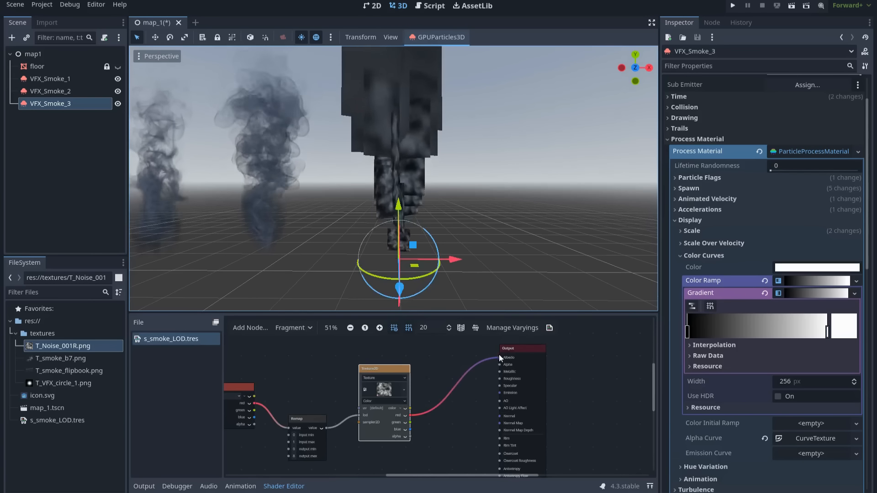
mouse_move(499, 358)
left_mouse_down()
mouse_move(484, 365)
mouse_move(499, 365)
left_mouse_up()
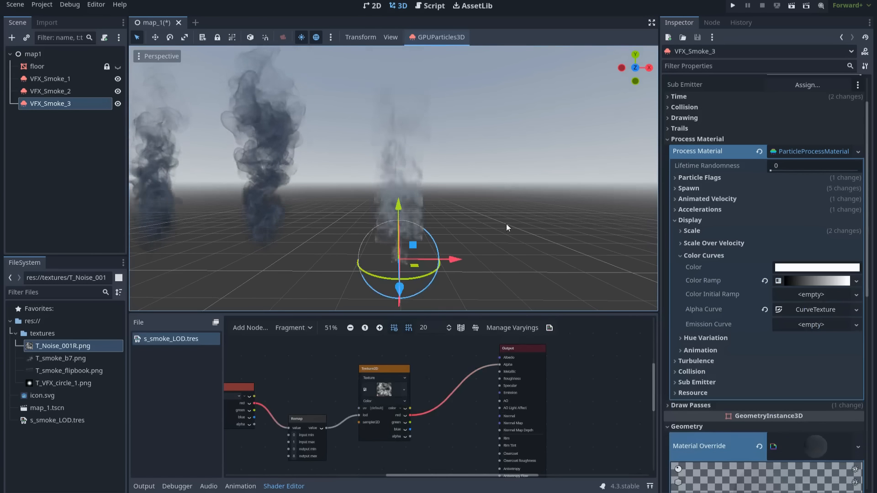
scroll(500, 207, "up", 3)
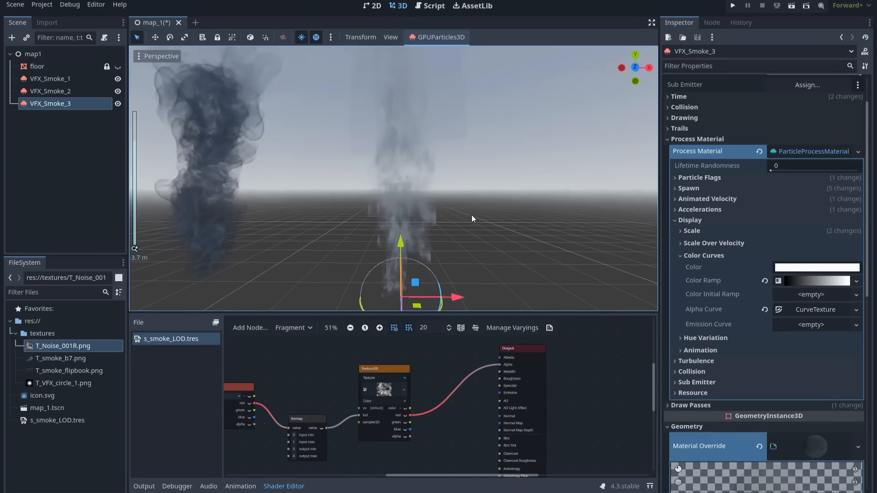
scroll(470, 215, "down", 2)
scroll(465, 197, "down", 2)
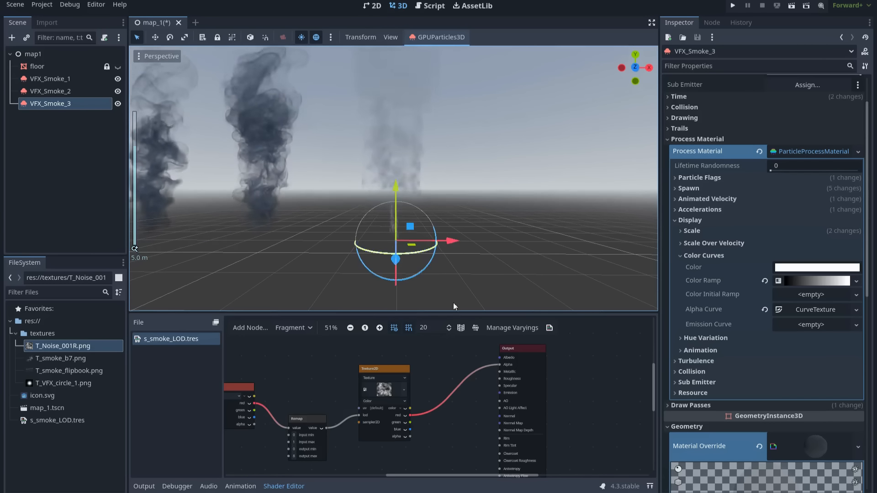
Enlarge the shader graph area, add T_VFX_circle_1.png as a Texture2D node of type Color below the noise texture, and expand its color output channels.
middle_click_drag(468, 341, 492, 321)
left_click_drag(516, 308, 521, 249)
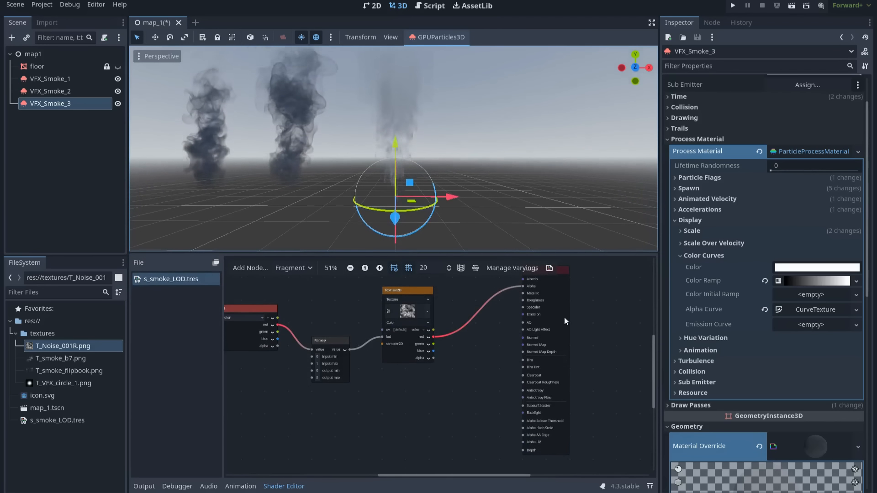
middle_click_drag(570, 326, 617, 323)
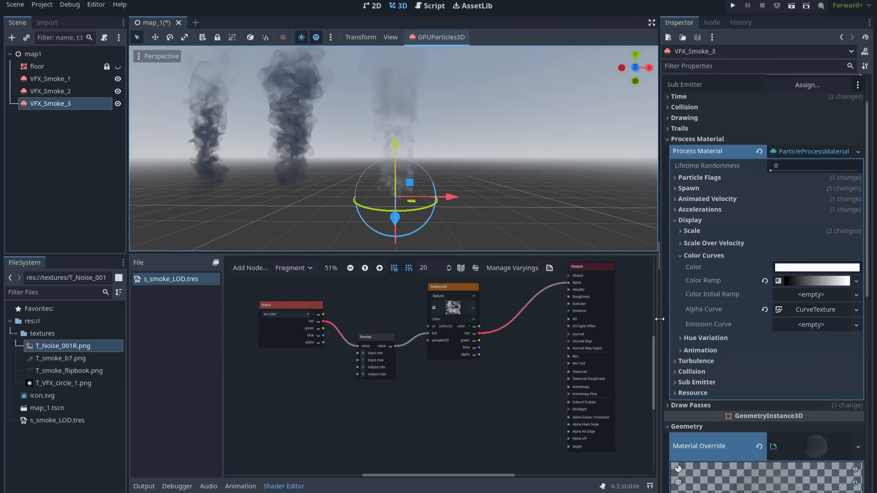
left_click_drag(661, 323, 706, 323)
left_click(80, 386)
left_click_drag(80, 386, 458, 400)
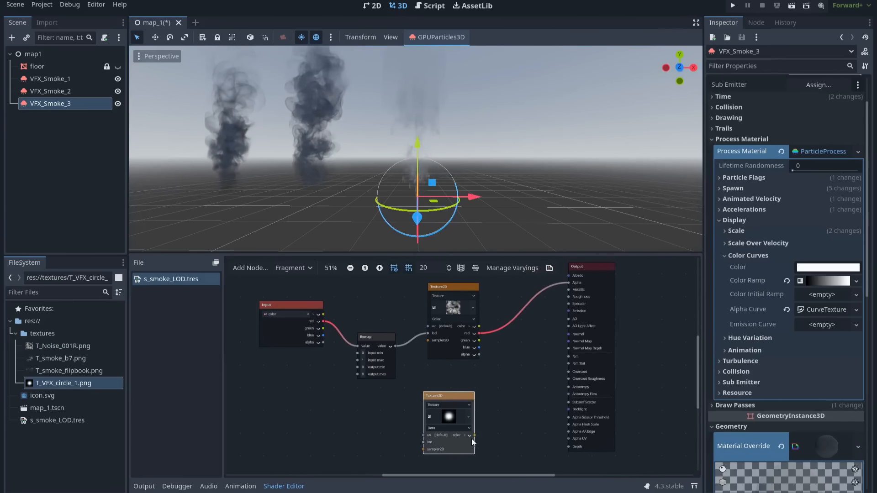
left_click(458, 429)
left_click(450, 448)
left_click(469, 435)
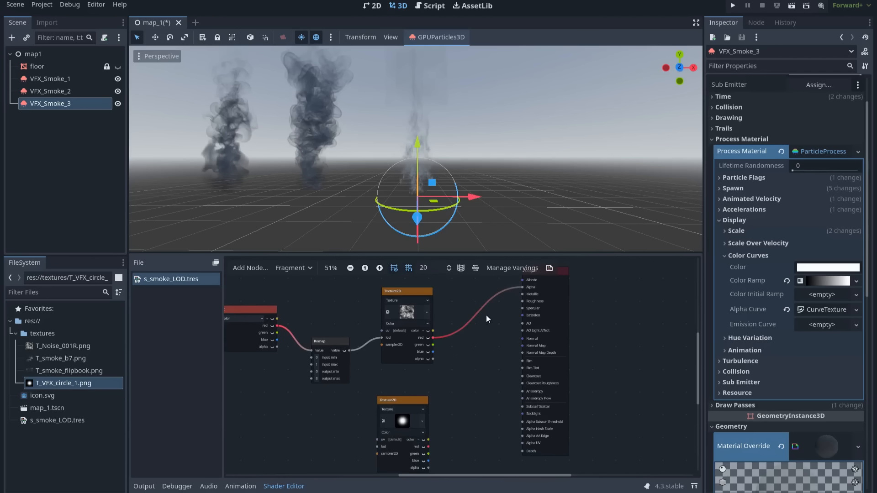
Disconnect the noise texture from Alpha and create a float Multiply node combining the red channels of the noise and circle textures.
left_click_drag(522, 287, 481, 344)
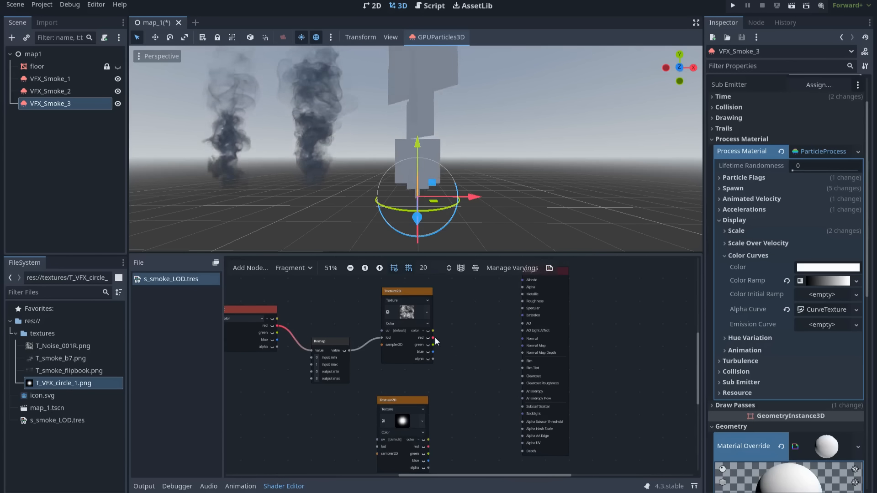
right_click(469, 359)
type("mul")
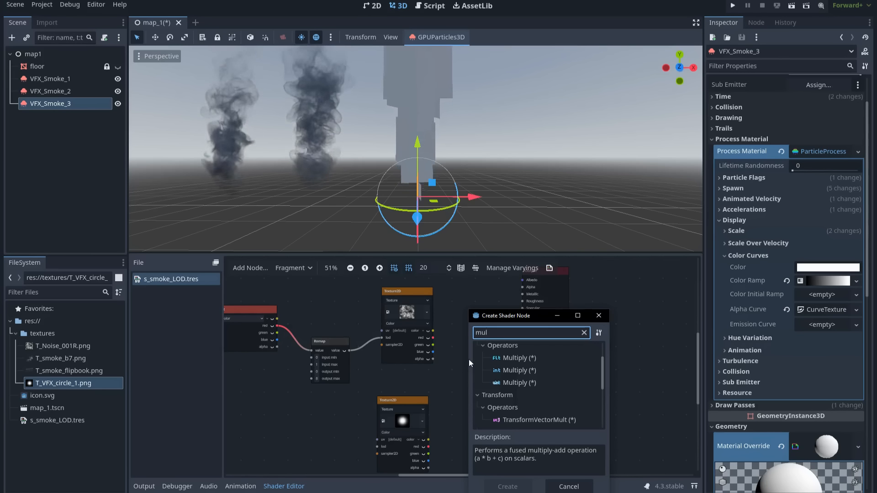
double_click(505, 358)
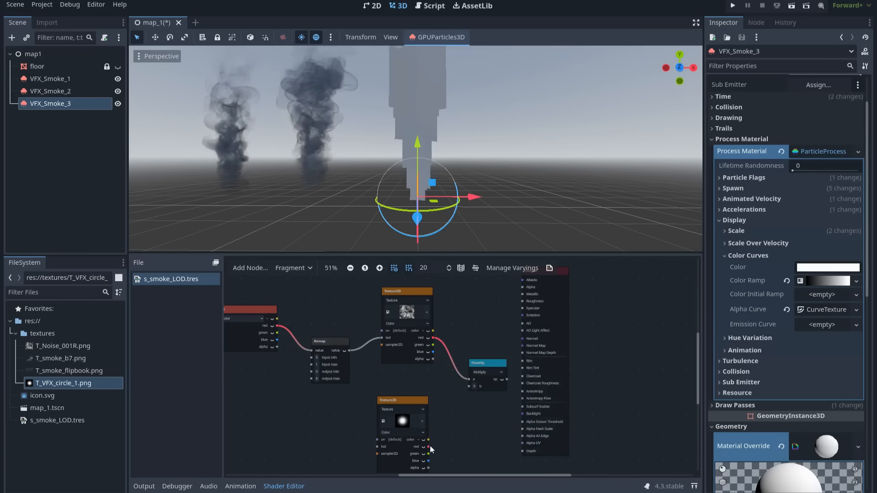
left_click_drag(429, 447, 469, 386)
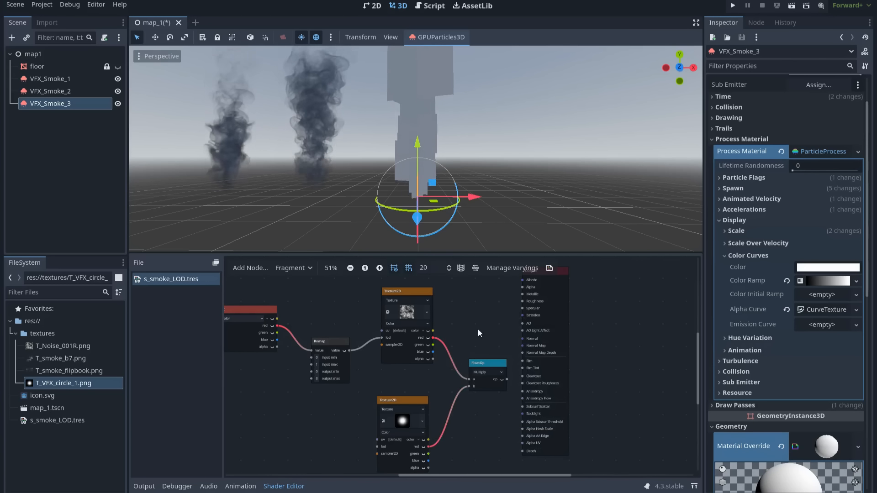
Connect the Multiply result to the Output node's Alpha input and move the Output node farther from the Multiply node.
middle_click_drag(496, 353, 453, 372)
left_click_drag(467, 399, 465, 311)
left_click_drag(466, 312, 481, 306)
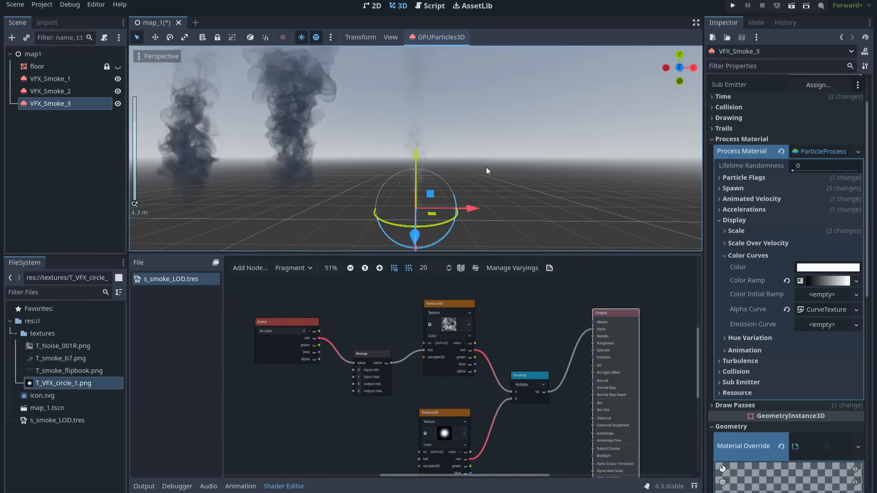
middle_click_drag(548, 339, 534, 321)
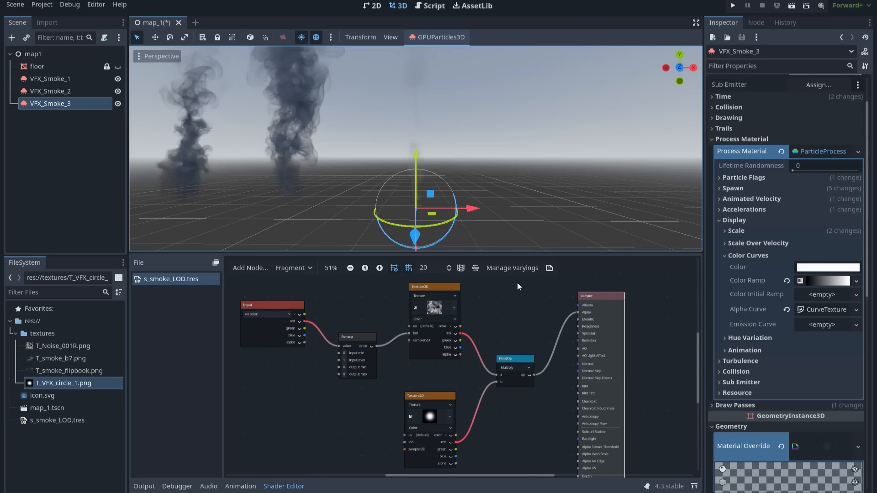
Set the particle scale in VFX_Smoke_3's process material to a minimum of 3 and a maximum of 3.5.
scroll(474, 177, "up", 4)
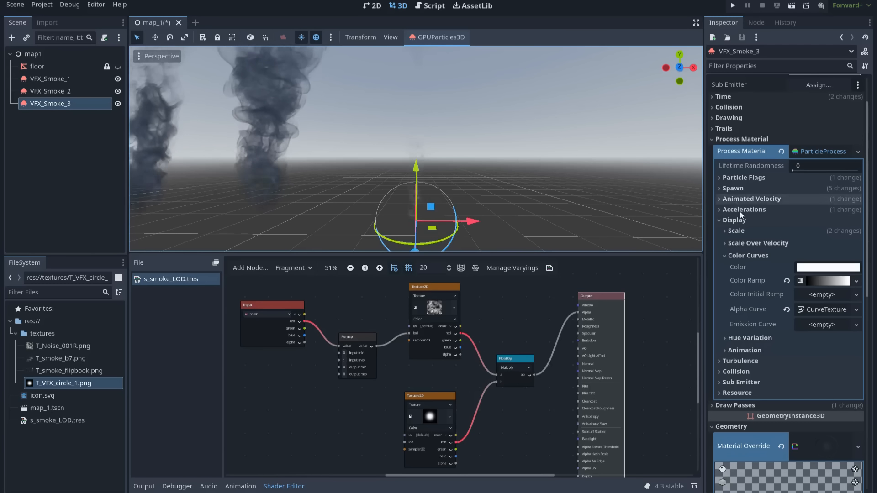
left_click(748, 235)
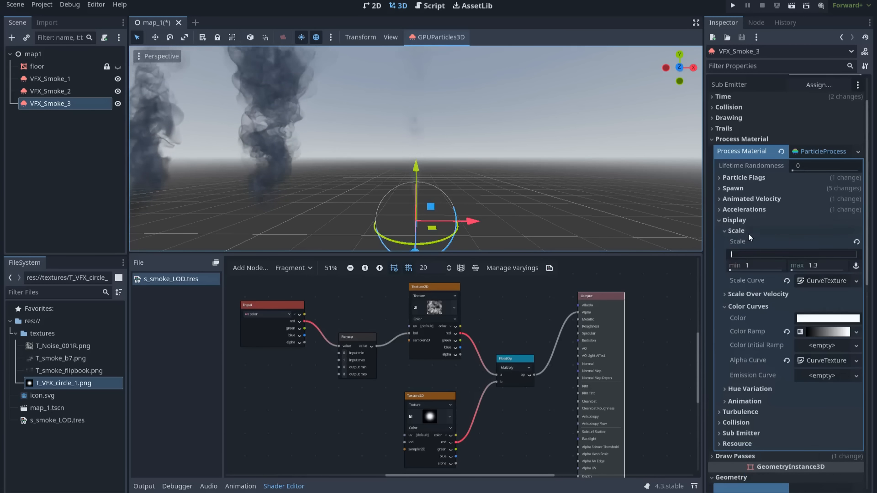
left_click(758, 268)
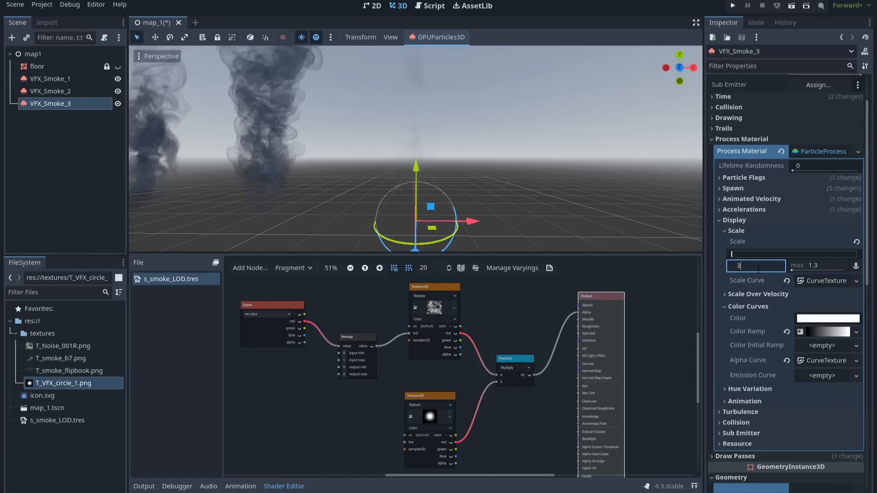
type("3")
left_click(817, 266)
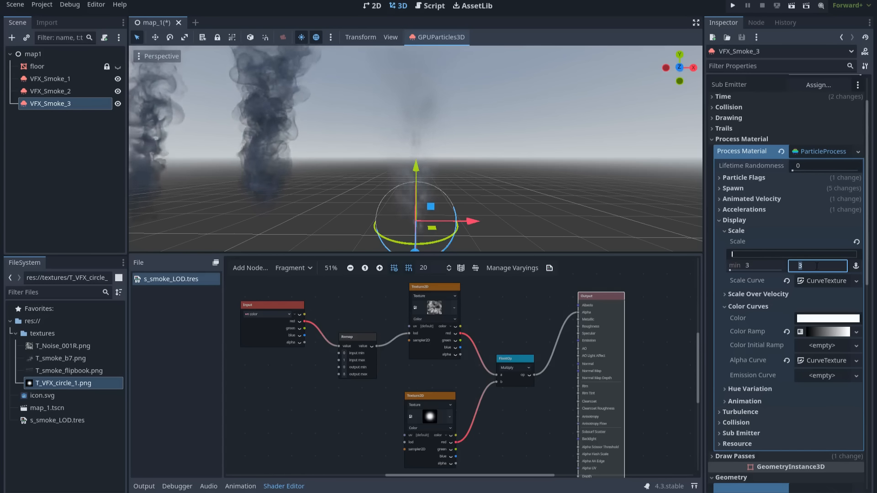
type("3.5")
key("Return")
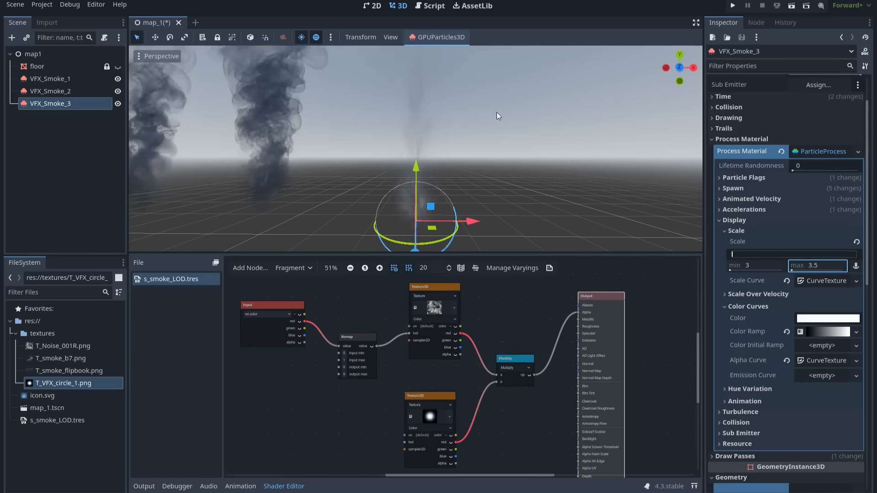
scroll(492, 125, "down", 5)
scroll(492, 125, "up", 5)
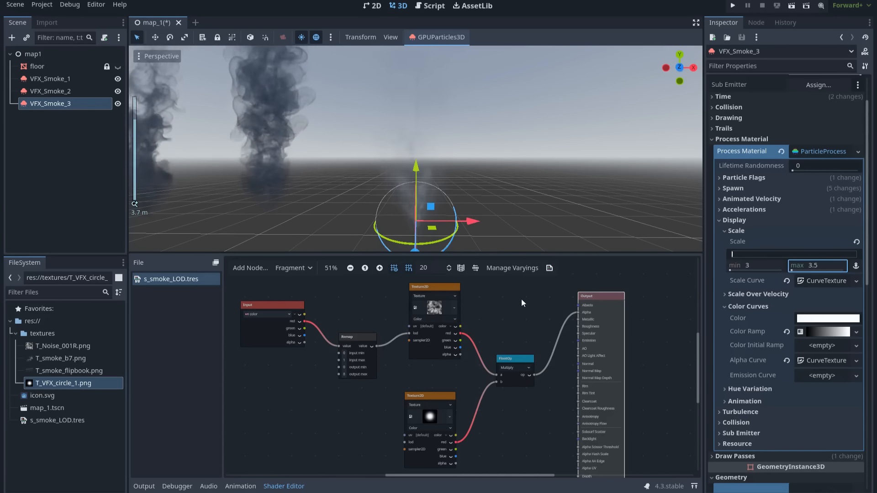
scroll(506, 192, "down", 2)
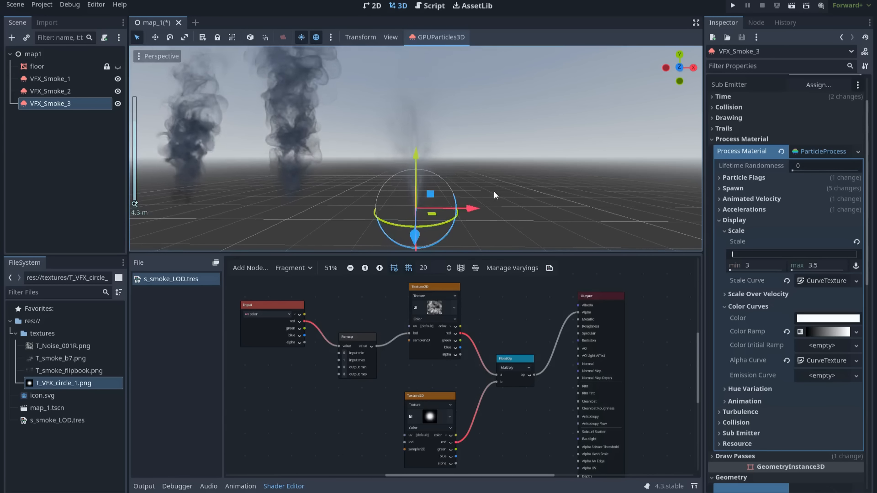
middle_click_drag(492, 184, 497, 184)
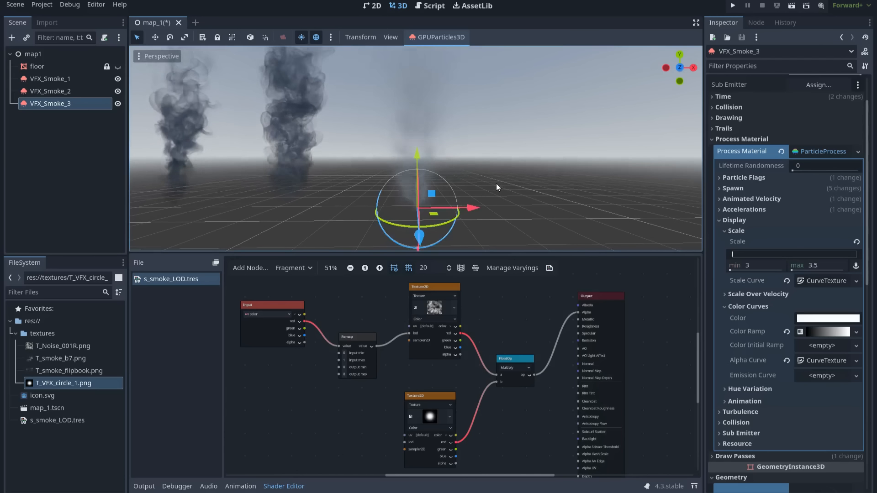
Switch the shader graph to the Vertex stage and create a GetBillboardMatrix node beside the Output node.
left_click(302, 269)
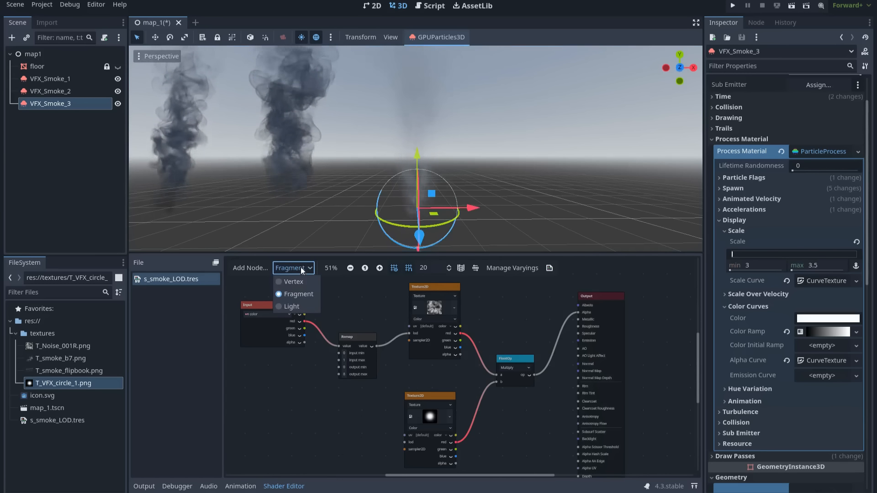
left_click(303, 282)
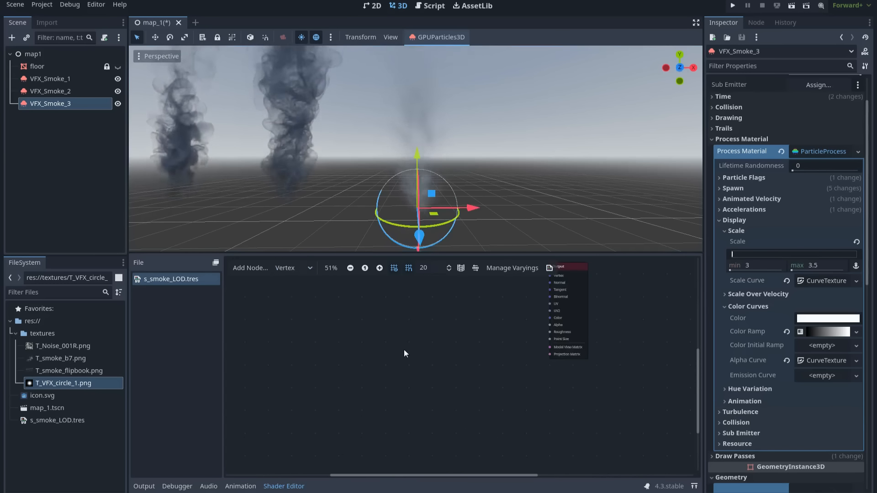
right_click(312, 375)
type("bil")
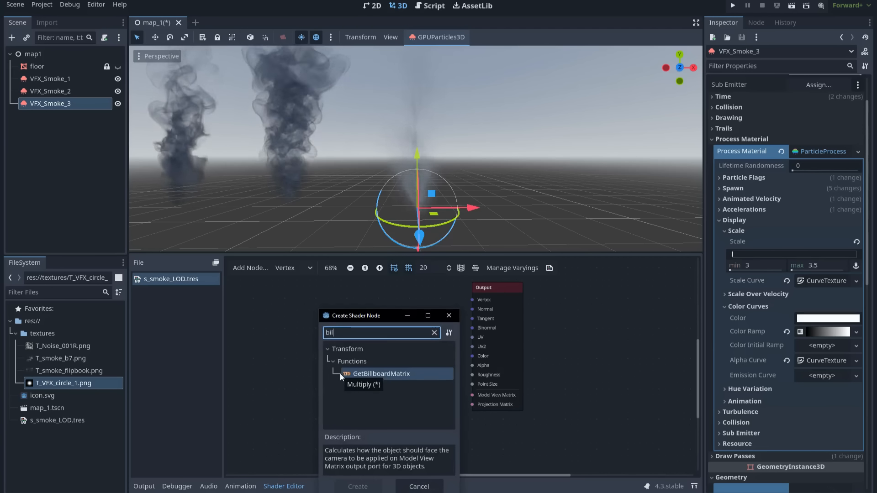
double_click(385, 376)
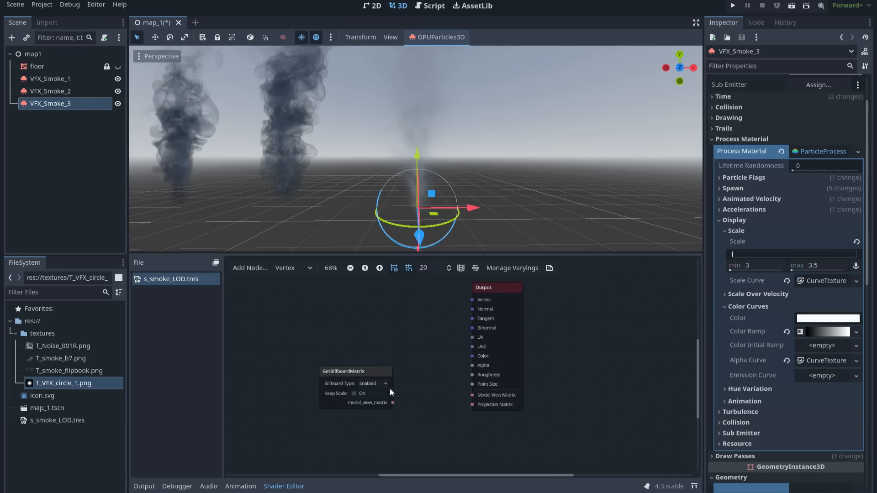
Set the GetBillboardMatrix node to Particles with Keep Scale on, and connect its matrix output to the Output node's Model View Matrix.
left_click(381, 385)
left_click(381, 437)
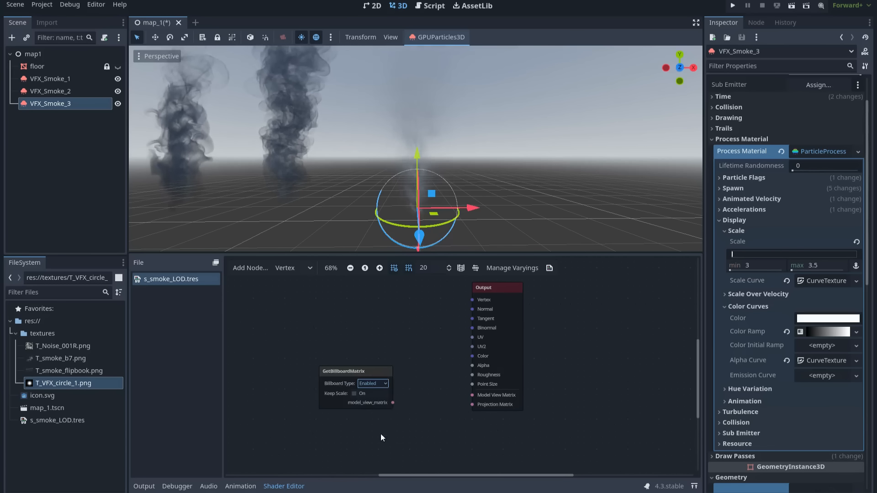
left_click(355, 393)
left_click_drag(392, 403, 469, 397)
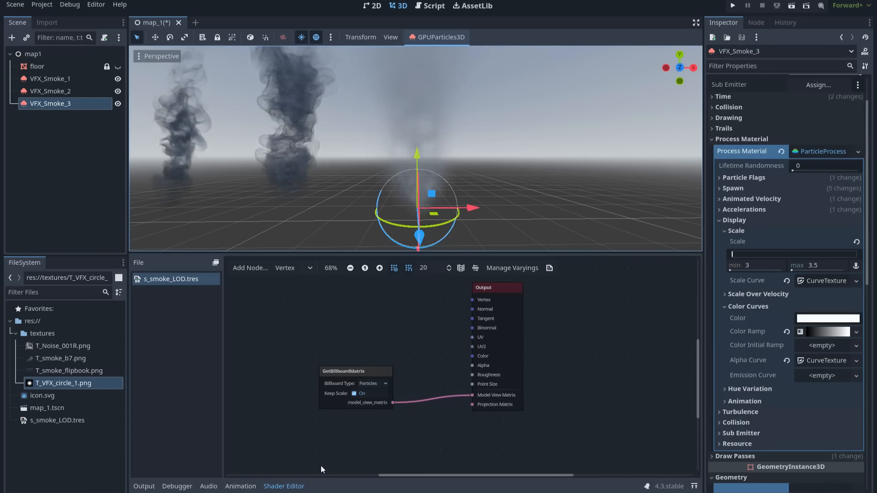
scroll(528, 167, "up", 2)
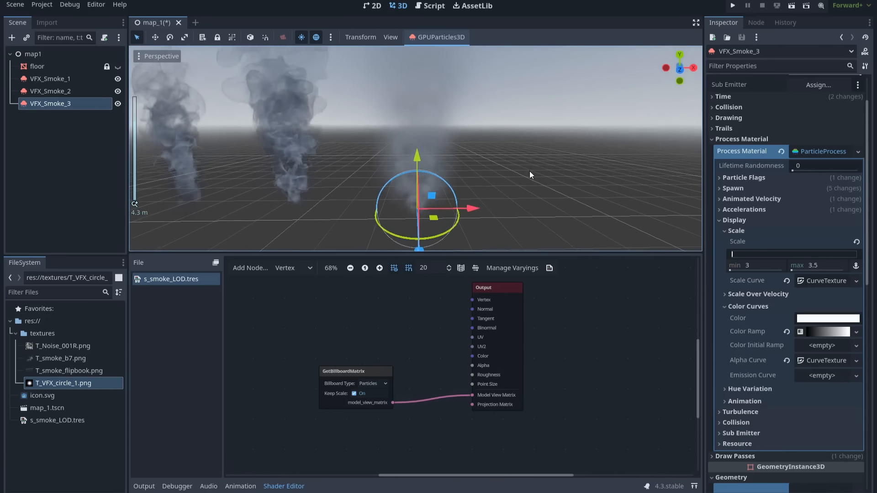
middle_click_drag(530, 175, 529, 155)
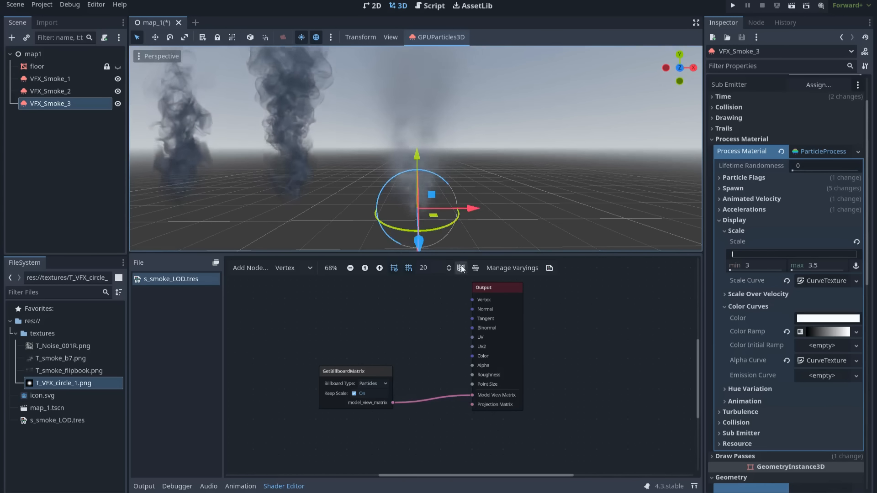
scroll(500, 180, "up", 3)
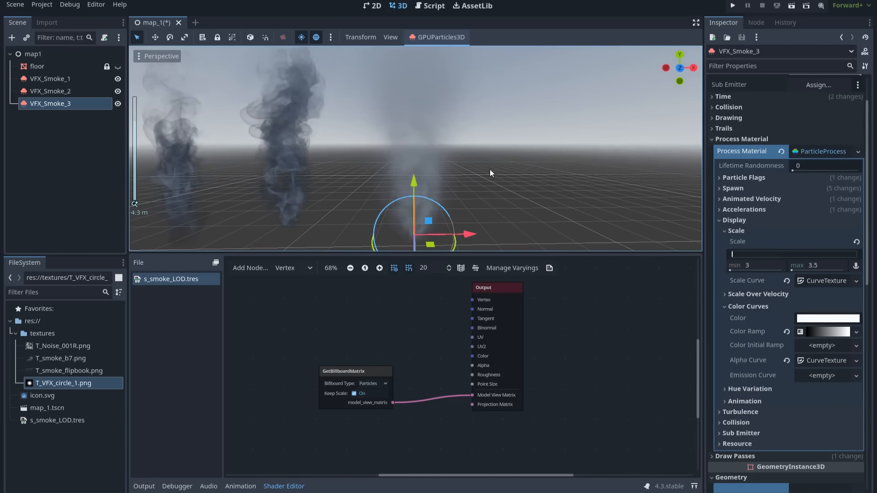
scroll(491, 170, "down", 3)
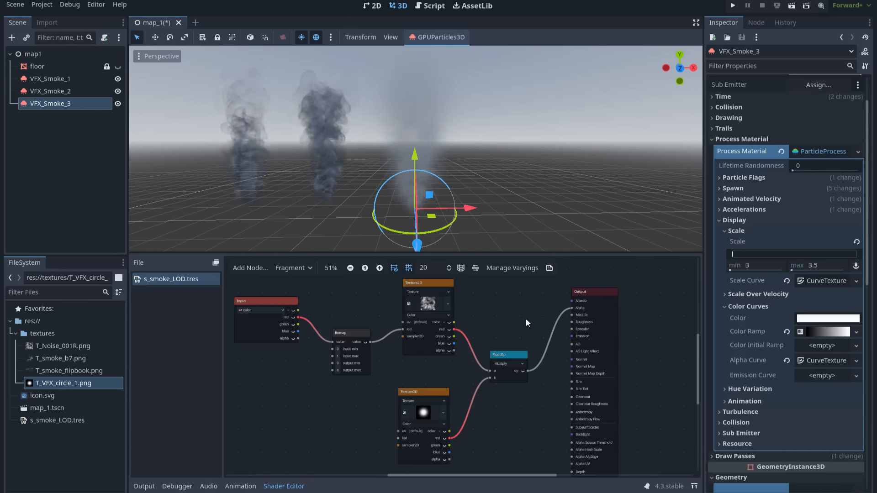
Move the Output node of the fragment graph farther away from the Multiply node.
middle_click_drag(537, 316, 533, 318)
left_click_drag(587, 299, 629, 298)
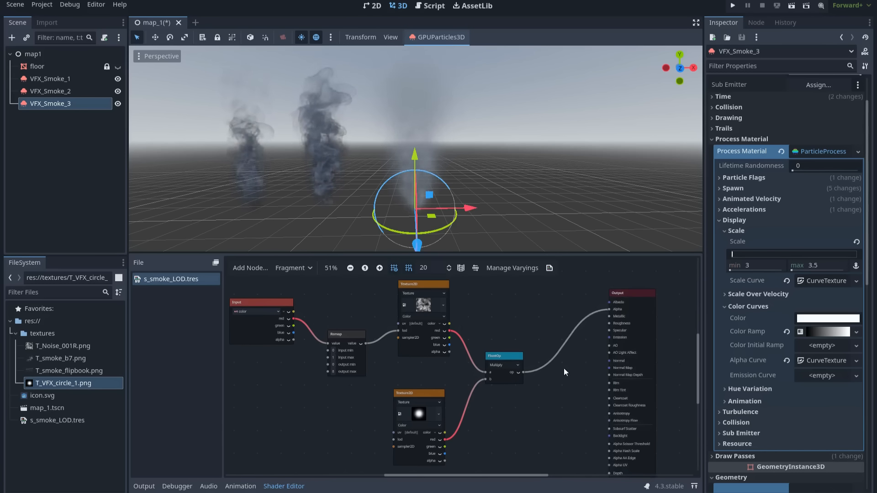
middle_click_drag(564, 369, 557, 352)
middle_click_drag(375, 355, 390, 375)
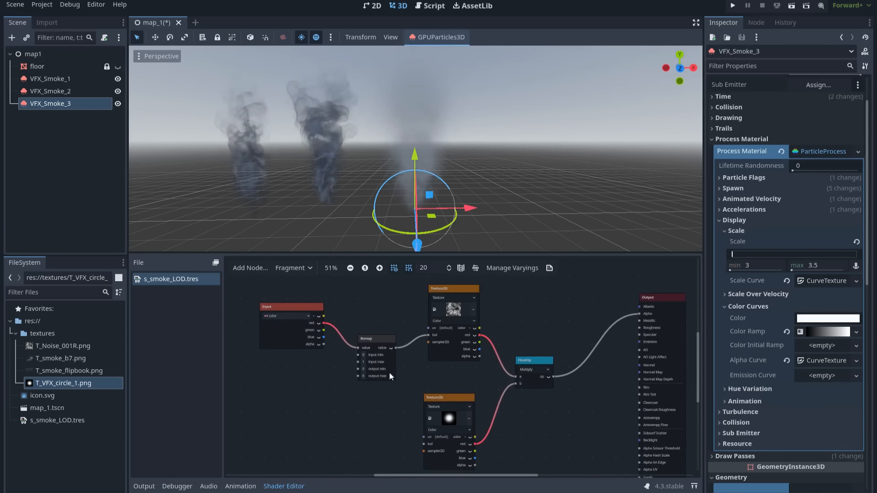
left_click(299, 312)
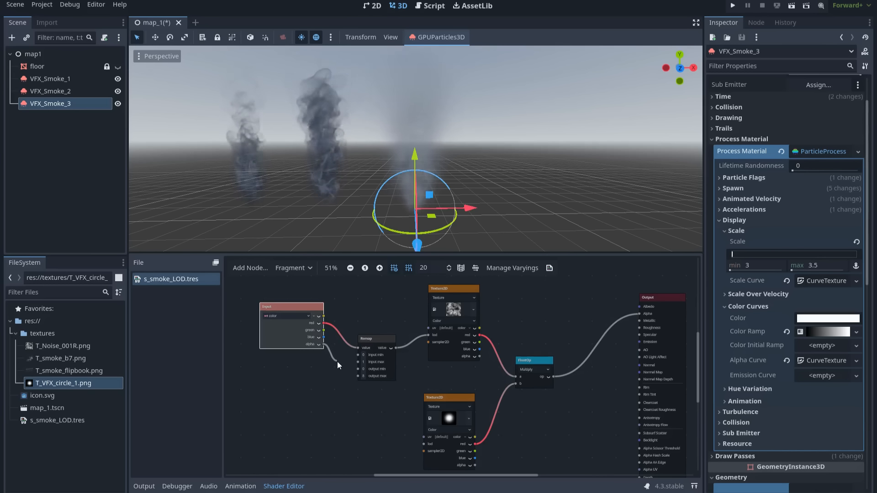
left_click_drag(337, 361, 422, 402)
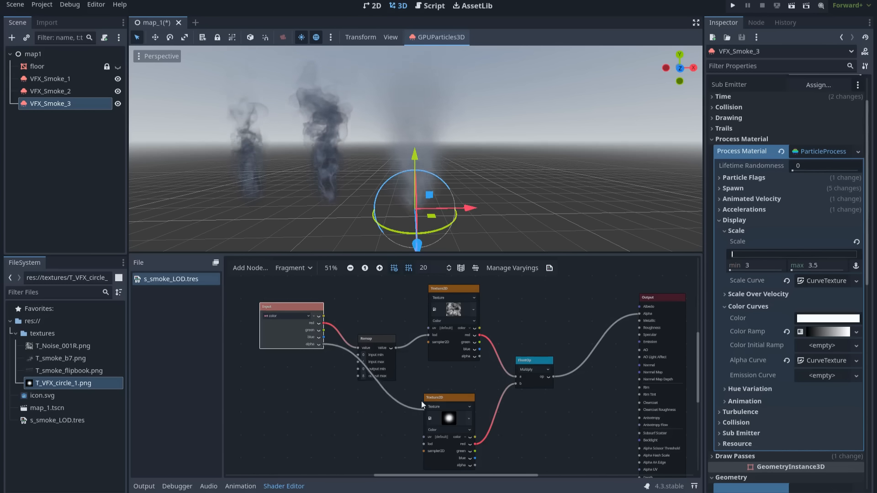
left_click_drag(394, 302, 327, 327)
middle_click_drag(383, 305, 329, 326)
left_click_drag(327, 327, 332, 426)
key("Escape")
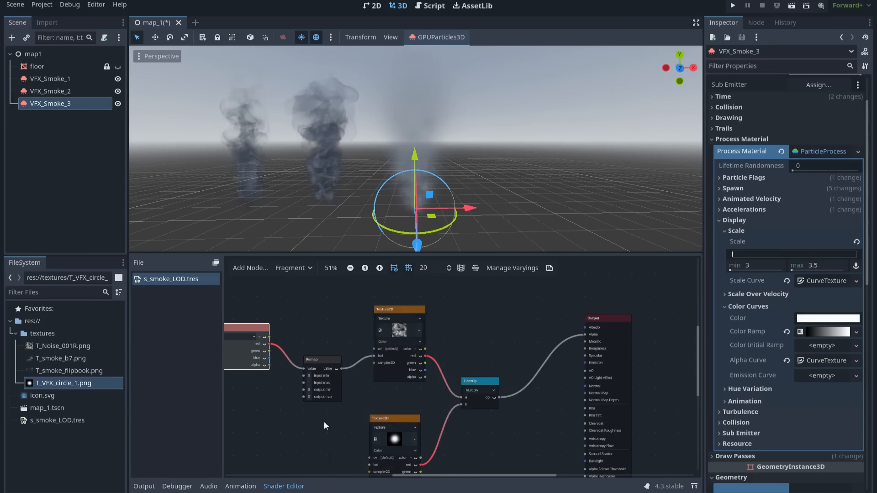
Duplicate the color Input node and place the copy below the Multiply node, beside the circle Texture2D node.
middle_click_drag(324, 422, 359, 392)
left_click_drag(278, 303, 527, 439)
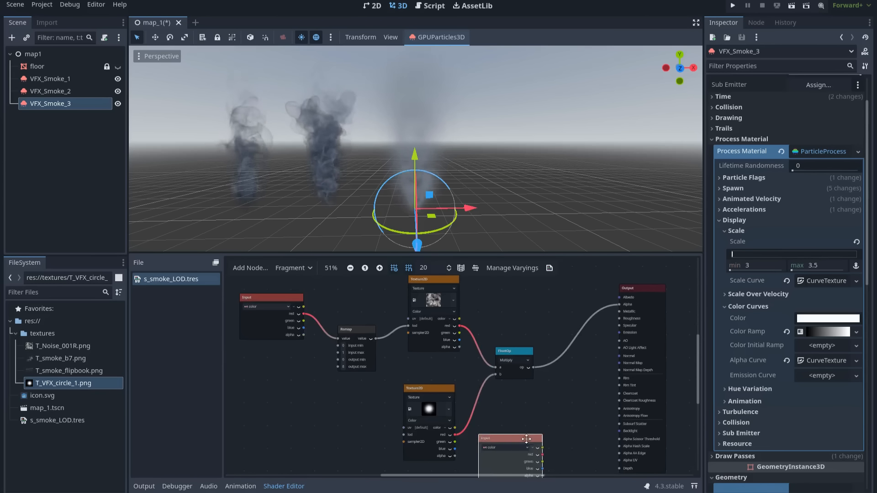
middle_click_drag(530, 402, 453, 355)
scroll(453, 356, "up", 1, "ctrl")
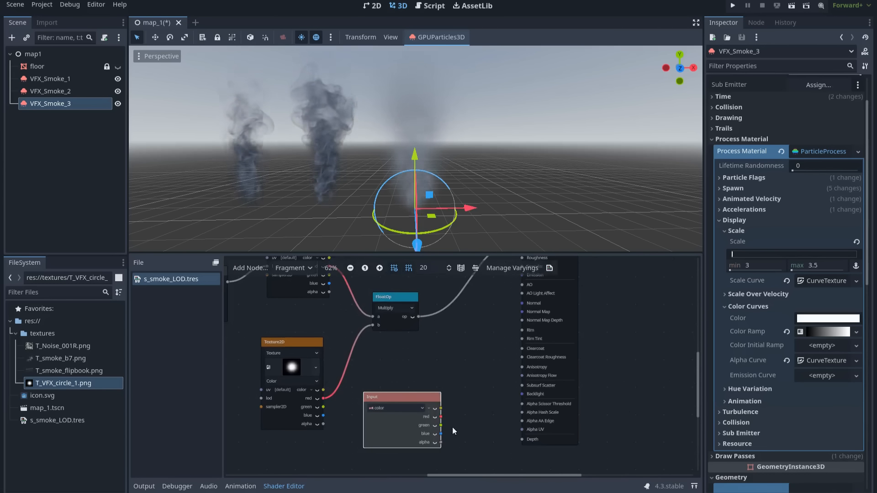
Create a second float Multiply node and feed the duplicated Input node's alpha into its b input.
left_click_drag(441, 442, 457, 372)
type("muol")
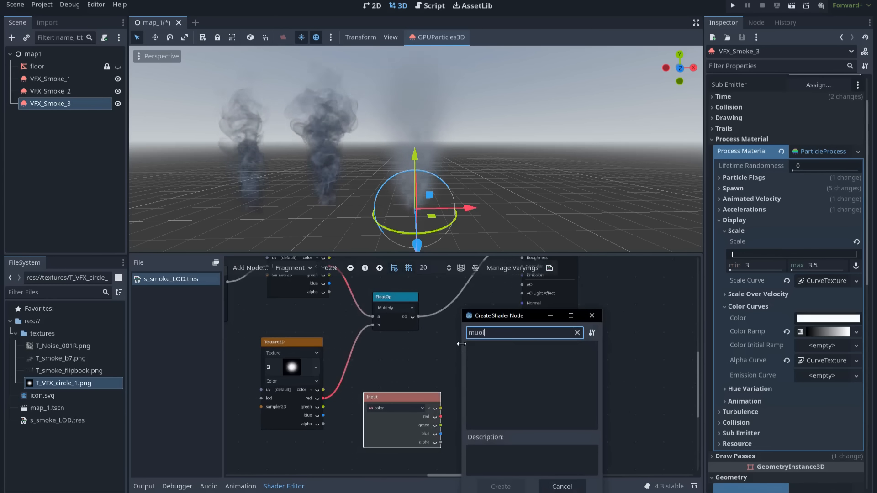
key("BackSpace")
key("BackSpace")
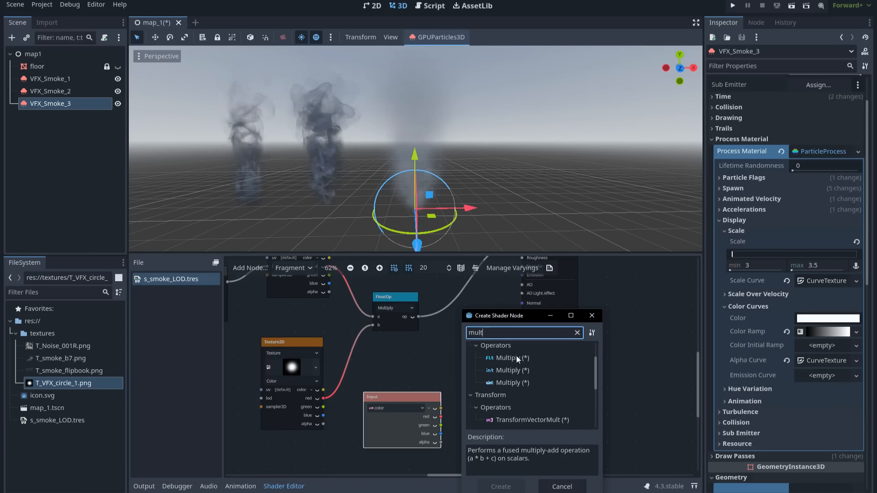
double_click(516, 357)
left_click_drag(478, 353, 459, 365)
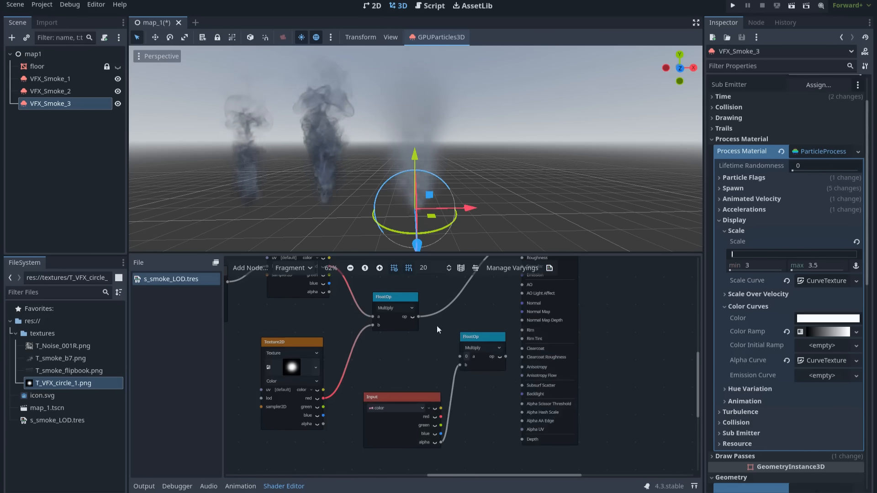
Connect the first Multiply result to the second Multiply's a input, and the second's result to the Output node's Alpha.
left_click_drag(420, 317, 459, 356)
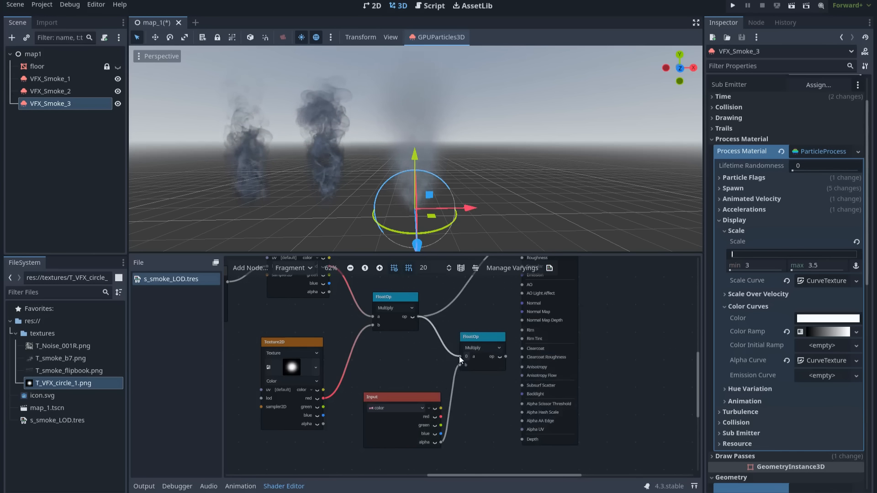
scroll(459, 356, "down", 1)
left_click_drag(511, 379, 522, 302)
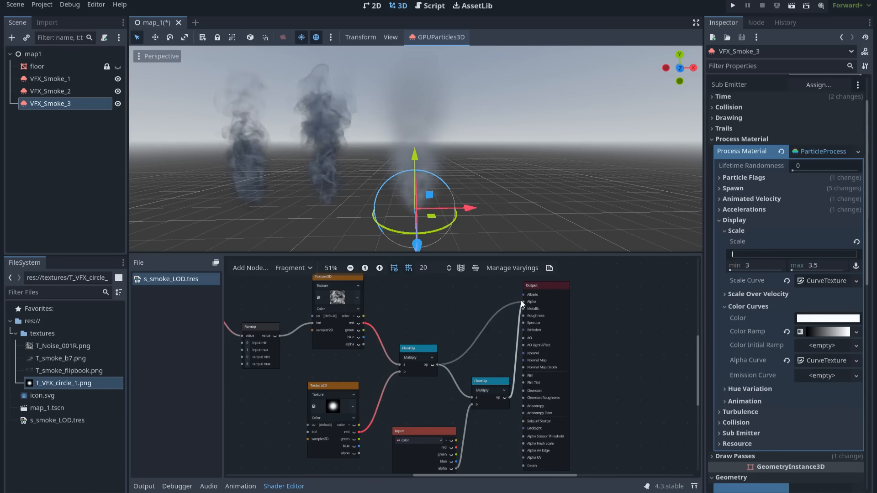
scroll(479, 343, "down", 1)
middle_click_drag(477, 341, 509, 341)
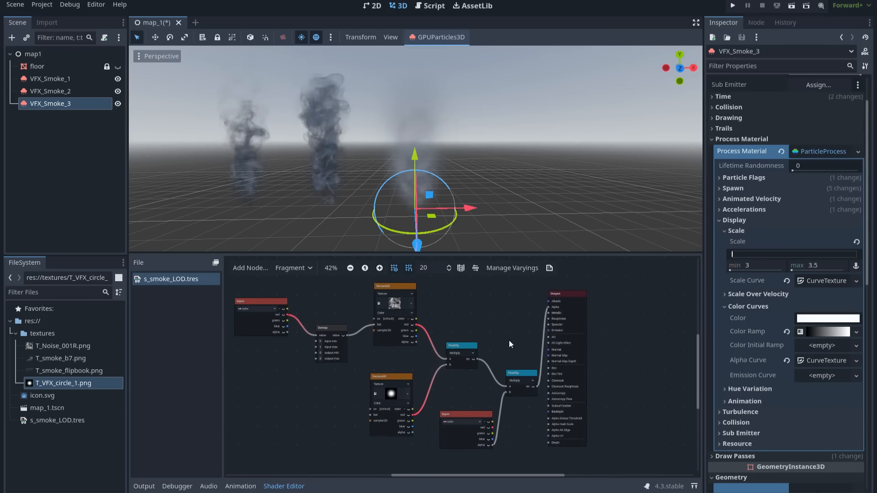
Adjust the second upper point of VFX_Smoke_3's alpha curve to about 0.77, 1.00.
left_click(819, 361)
left_click(824, 413)
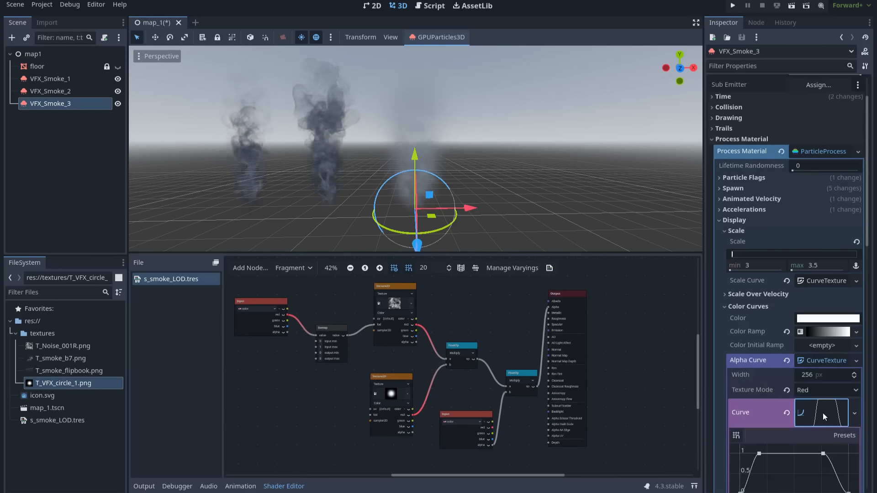
mouse_move(823, 350)
left_mouse_down()
mouse_move(775, 349)
mouse_move(815, 350)
left_mouse_up()
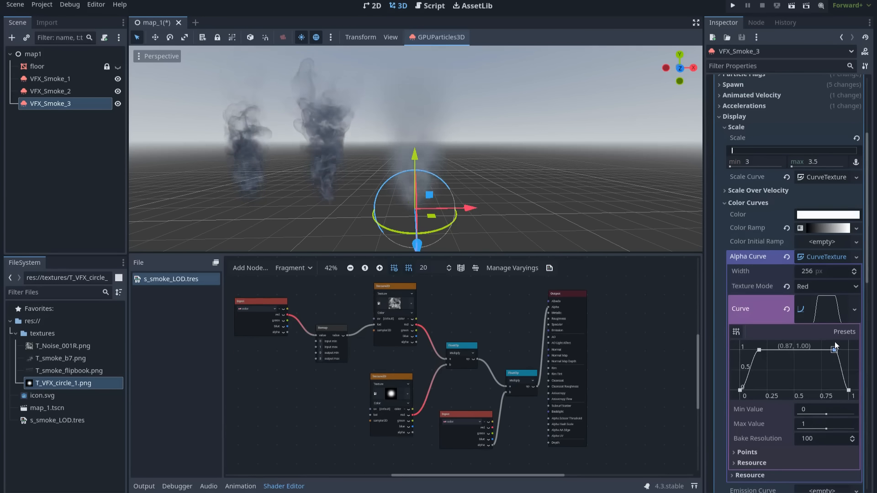
Shift the first color Input node and the Remap node slightly away from the noise Texture2D node to tidy the graph.
middle_click_drag(494, 332, 531, 335)
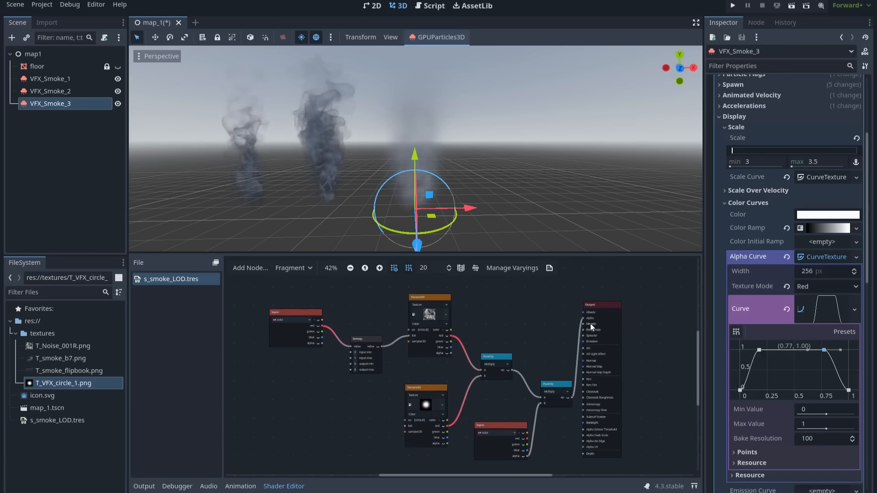
scroll(504, 216, "up", 3)
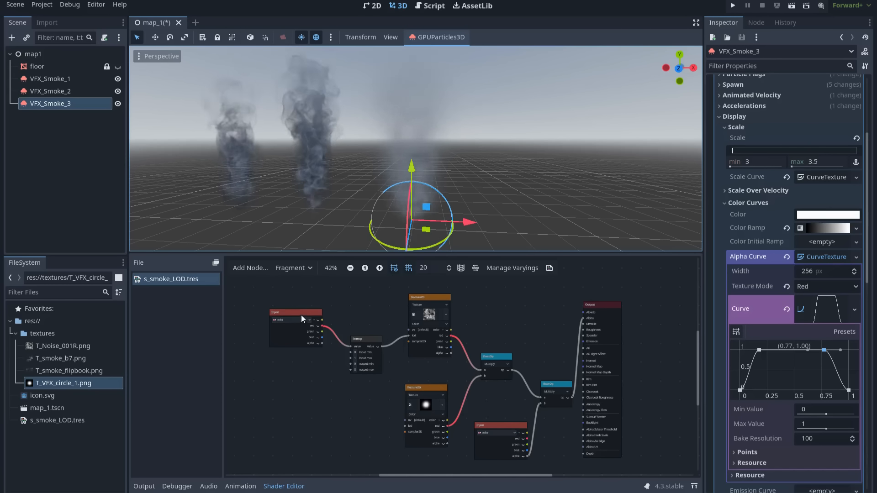
left_click_drag(300, 314, 291, 321)
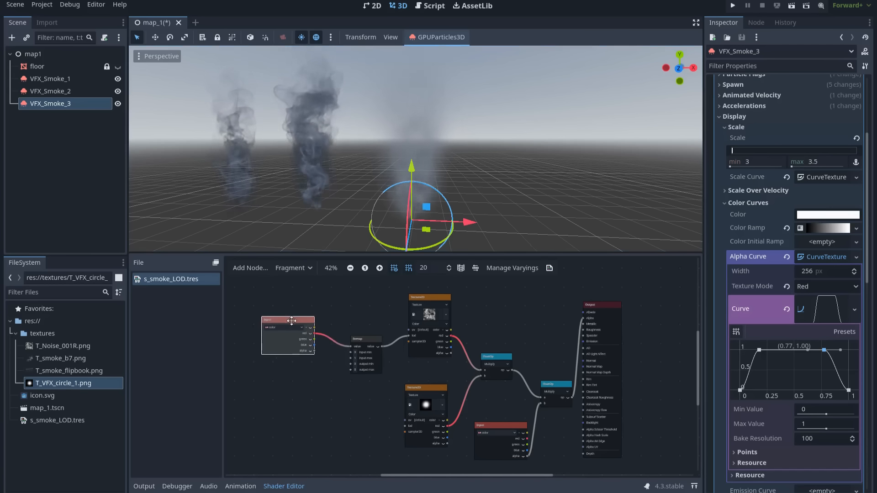
left_click_drag(356, 340, 348, 335)
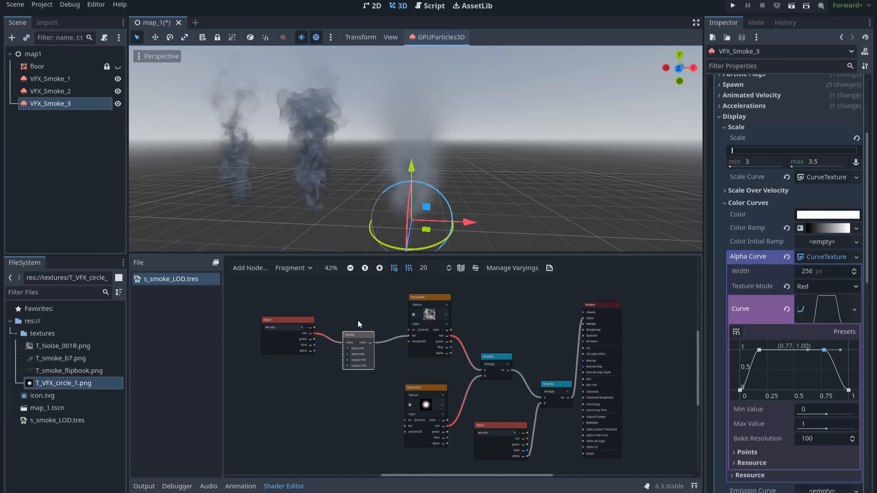
left_click(358, 321)
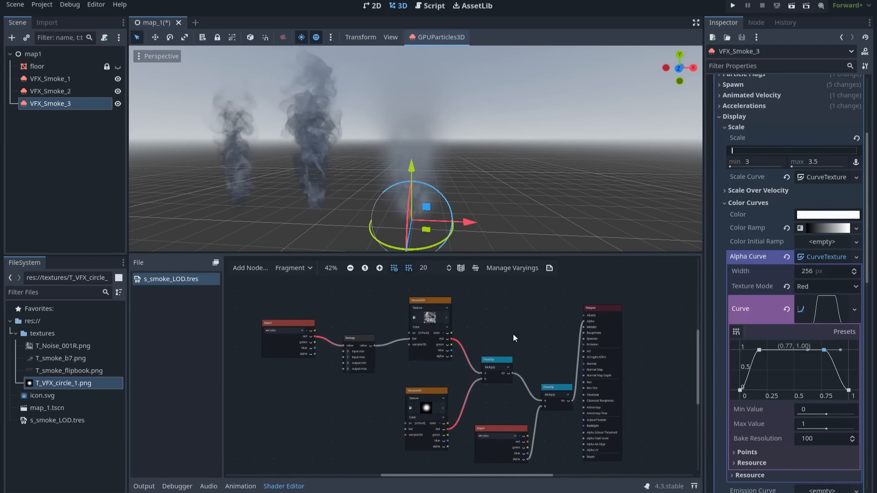
Add a ColorParameter node above the Multiply nodes near the Output node and enlarge the shader editor area.
scroll(514, 334, "right", 2, "shift")
scroll(496, 311, "up", 2)
right_click(489, 302)
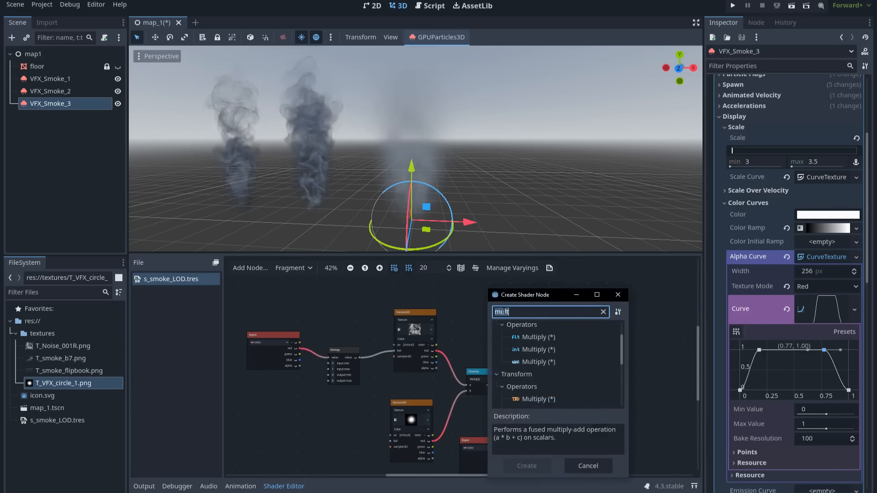
type("color")
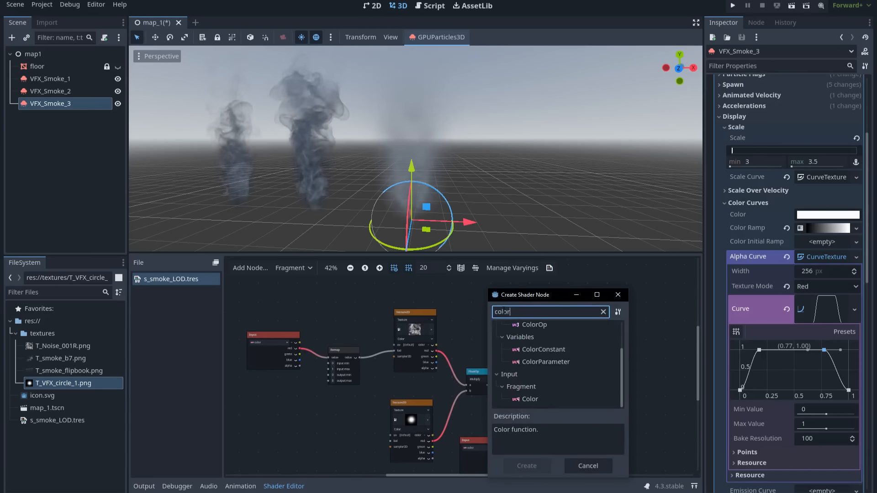
double_click(550, 361)
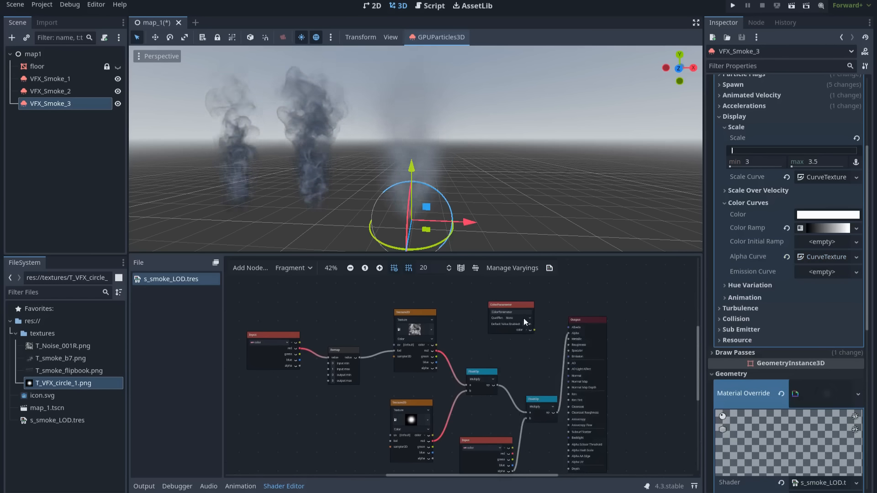
scroll(536, 347, "up", 1)
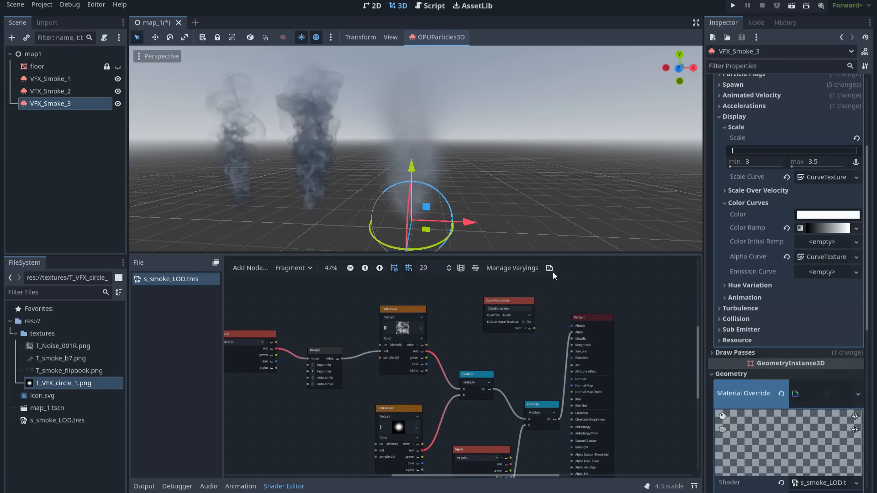
left_click(567, 251)
left_click_drag(568, 254, 564, 225)
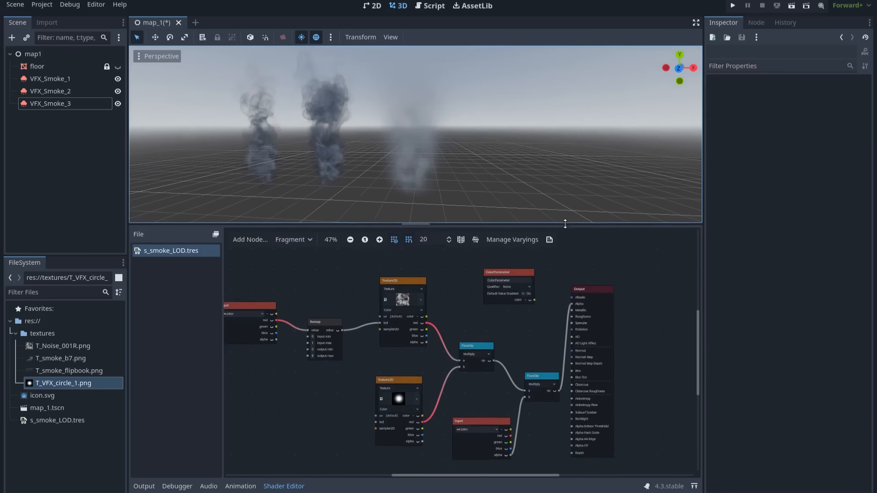
Name the color parameter "Smoke Color" and connect its color output to the Output node's Albedo.
scroll(526, 280, "up", 1)
double_click(524, 282)
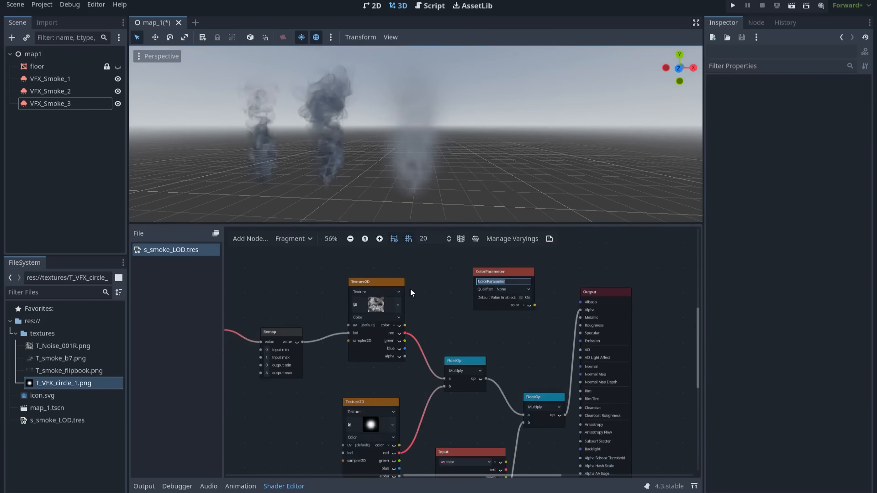
type("Smoke Colo")
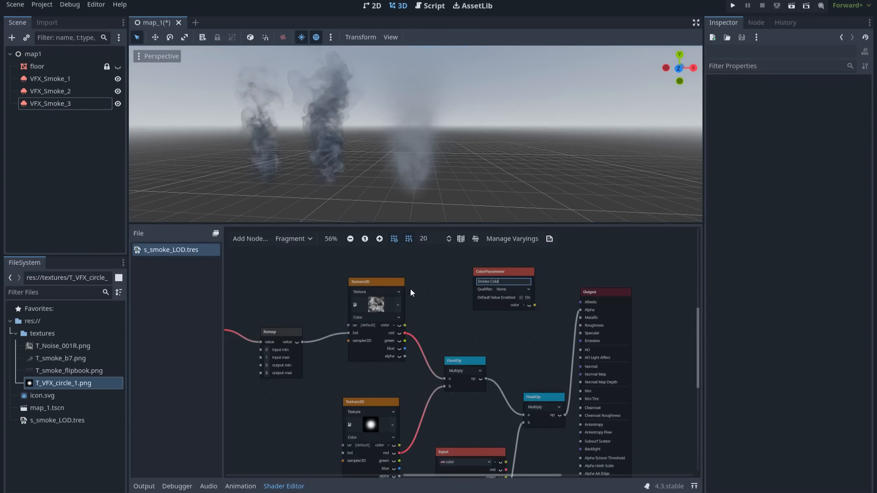
type("r")
key("Return")
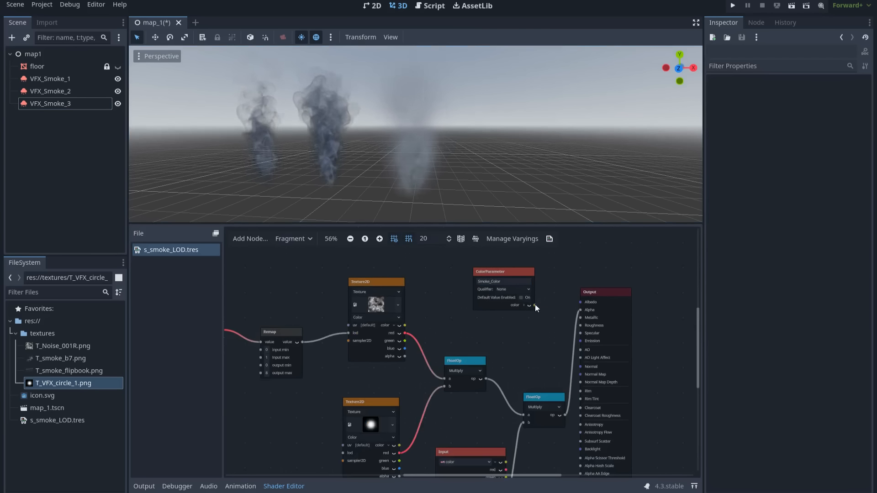
left_click_drag(535, 306, 581, 302)
middle_click_drag(522, 354, 508, 337)
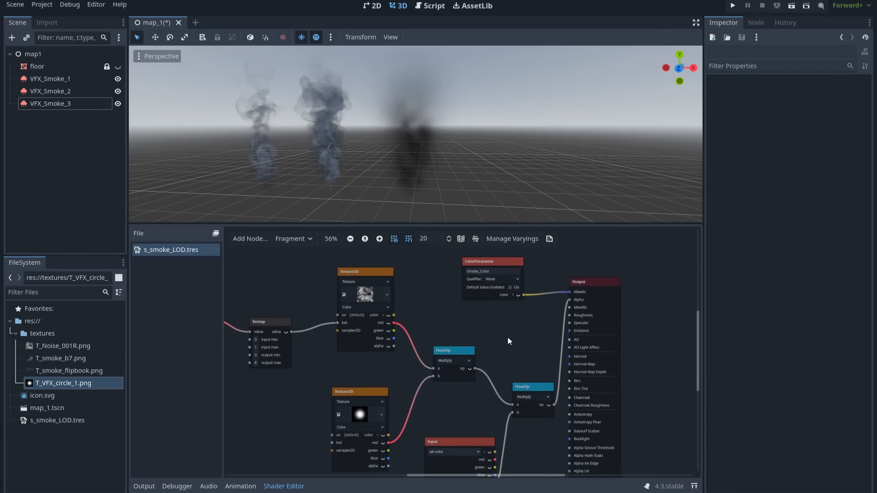
Expose the shader parameters of VFX_Smoke_3's material override and set Smoke Color to white (ffffff).
left_click(87, 103)
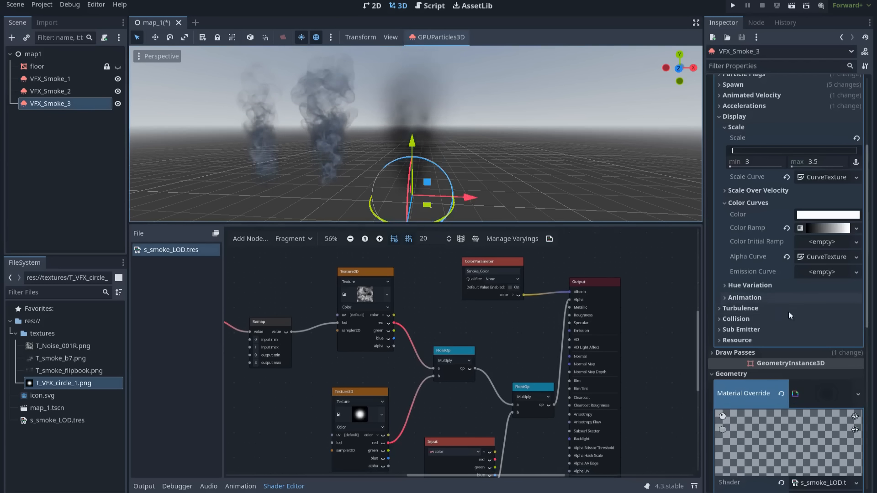
scroll(778, 322, "down", 5)
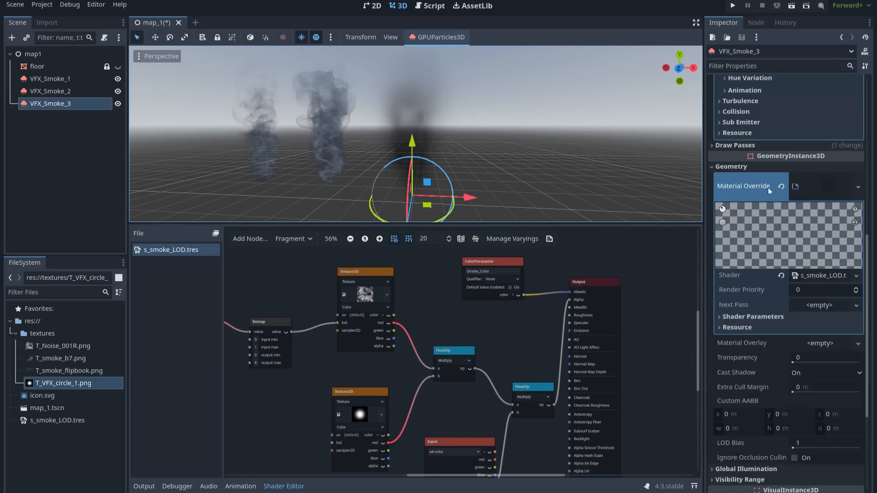
left_click(780, 318)
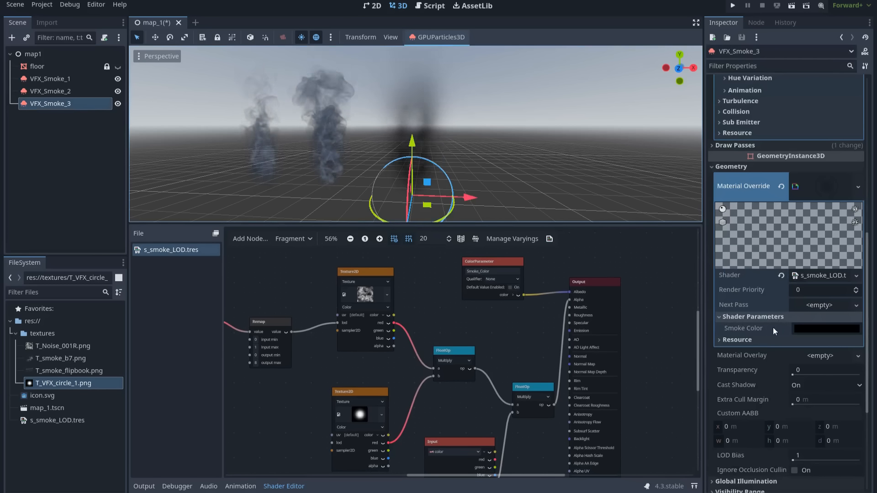
left_click(812, 329)
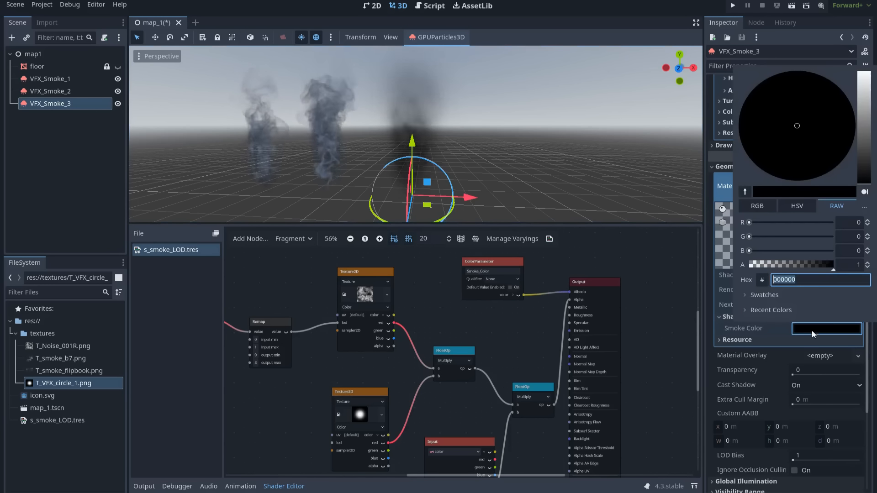
left_click_drag(864, 148, 861, 61)
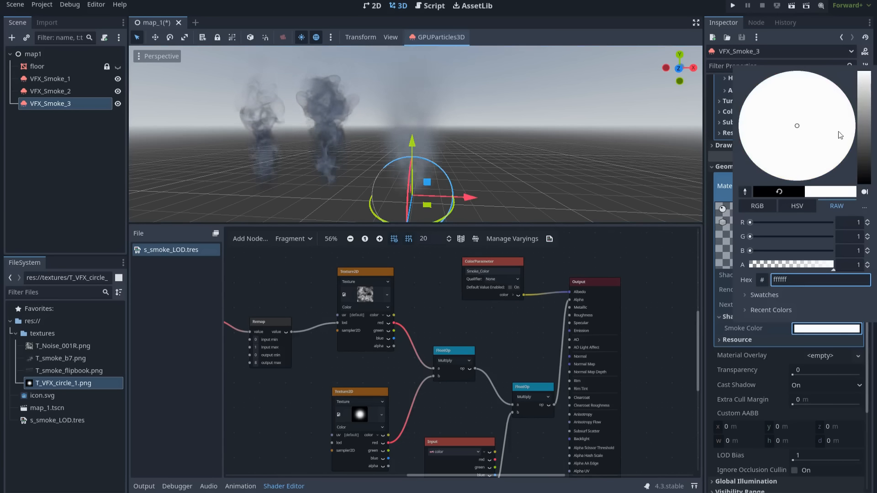
Try an orange Smoke Color, about f89d30, on VFX_Smoke_3 and examine the tinted smoke in the viewport.
left_click(841, 162)
left_click_drag(867, 128, 862, 98)
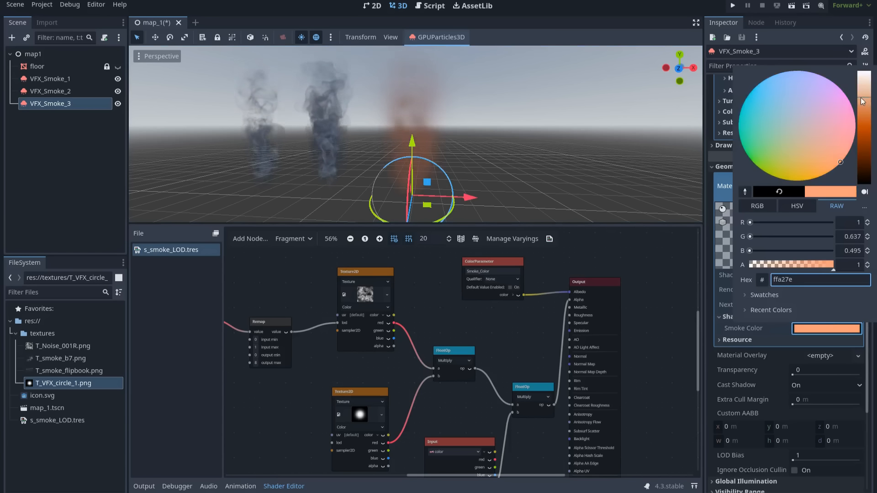
mouse_move(827, 181)
left_mouse_down()
mouse_move(820, 163)
mouse_move(821, 171)
left_mouse_up()
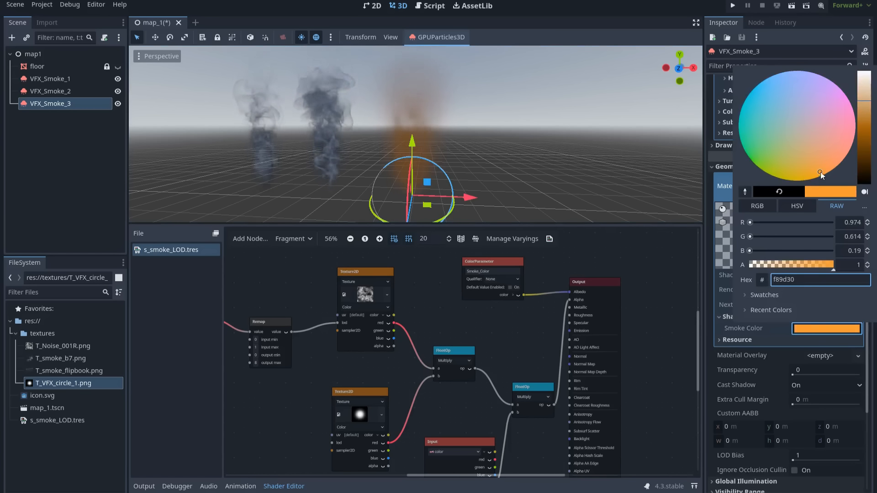
left_click(569, 165)
middle_click_drag(569, 164, 542, 170)
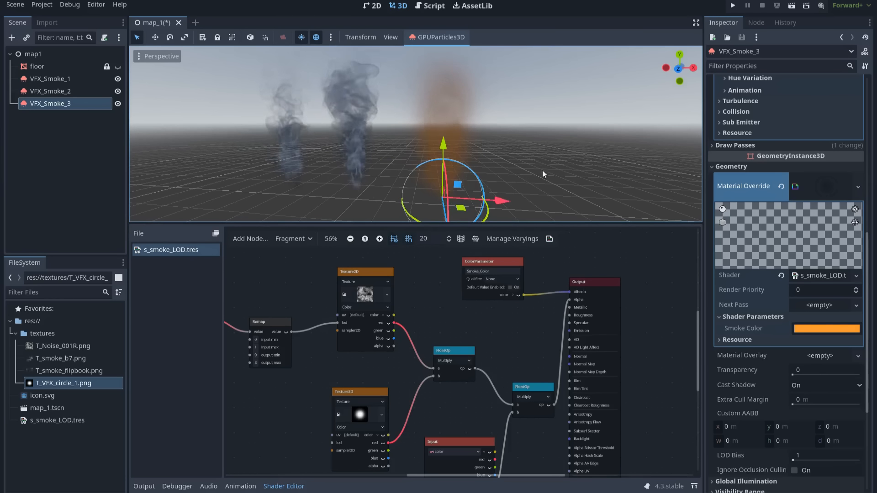
Return VFX_Smoke_3's Smoke Color to ffffff and deselect the emitter.
left_click(827, 329)
left_click_drag(864, 95, 848, 51)
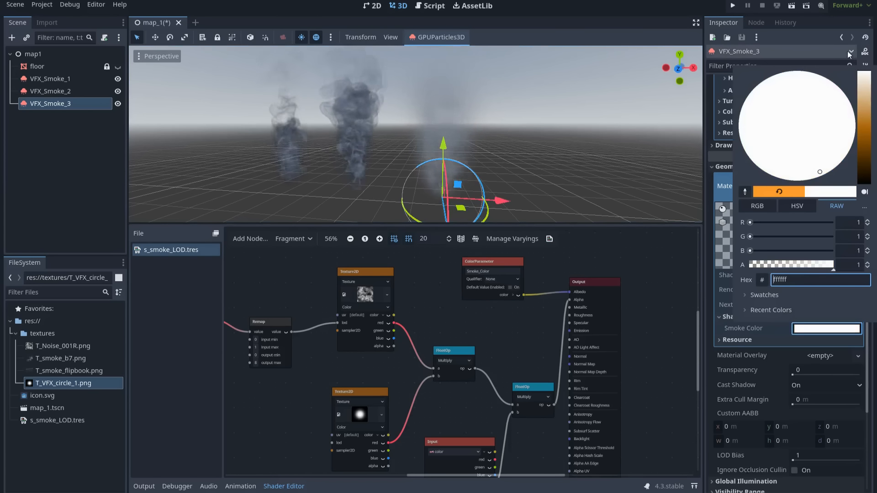
left_click(648, 303)
Hide the shader editor and side docks, and compare the three smoke effects in the enlarged 3D viewport.
middle_click_drag(535, 183, 563, 188, "shift")
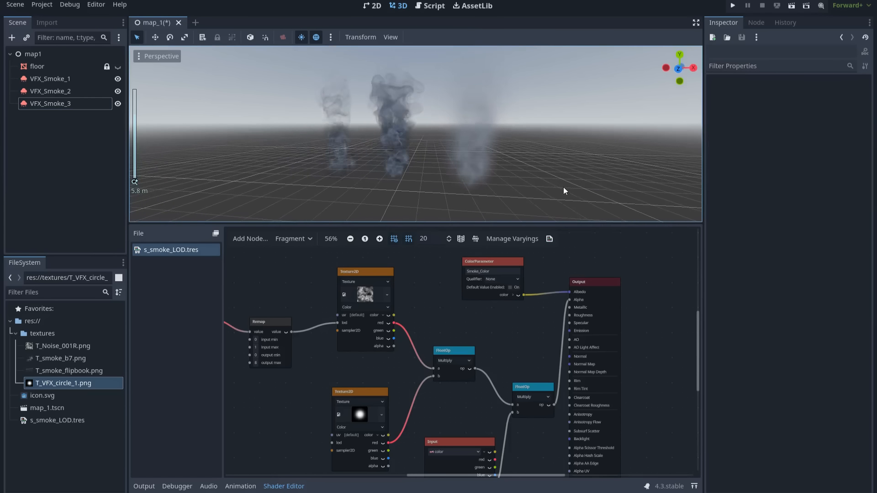
left_click(292, 488)
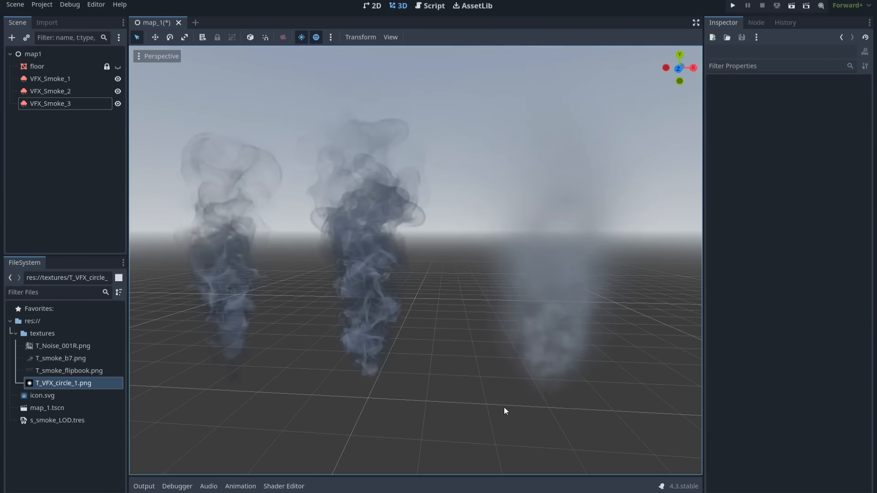
key("ctrl+shift+F11")
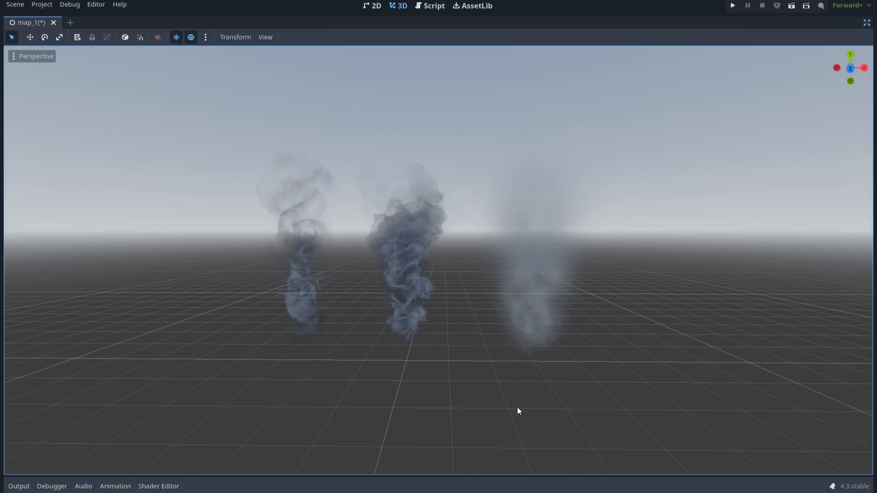
scroll(507, 387, "up", 5)
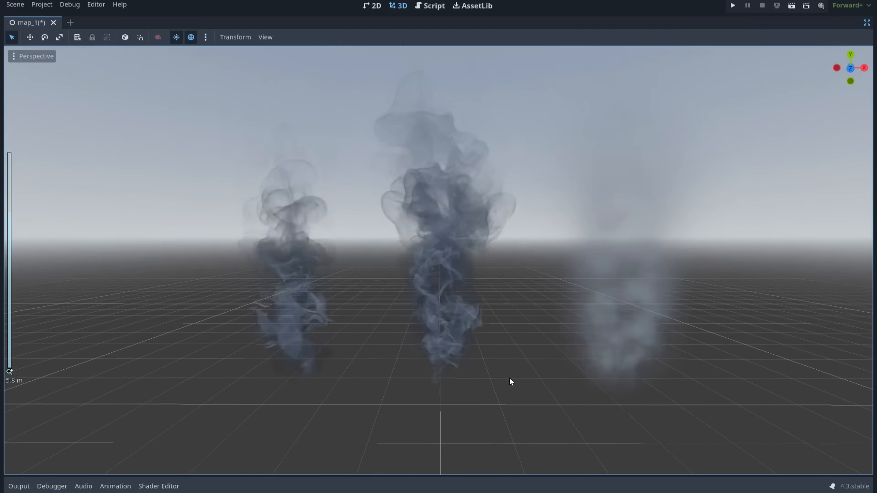